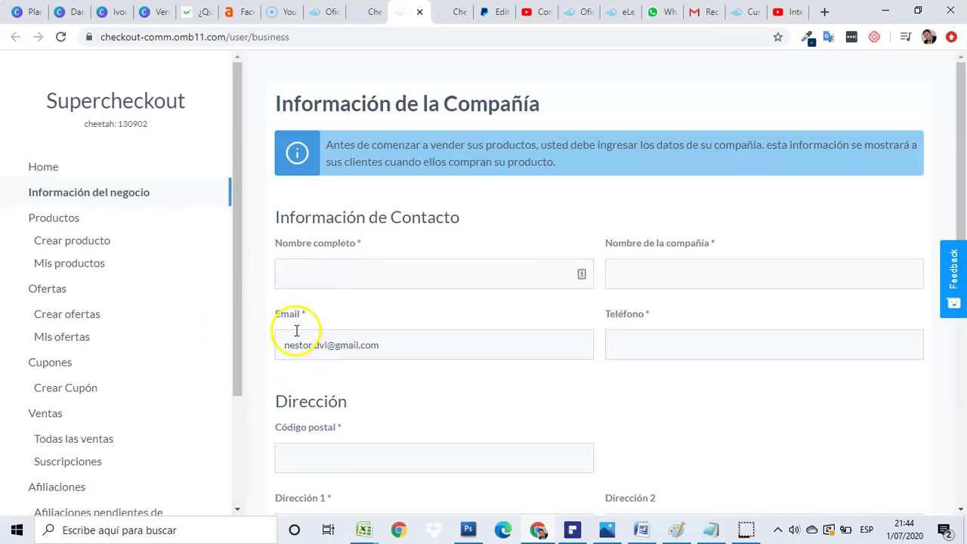
pyautogui.click(321, 271)
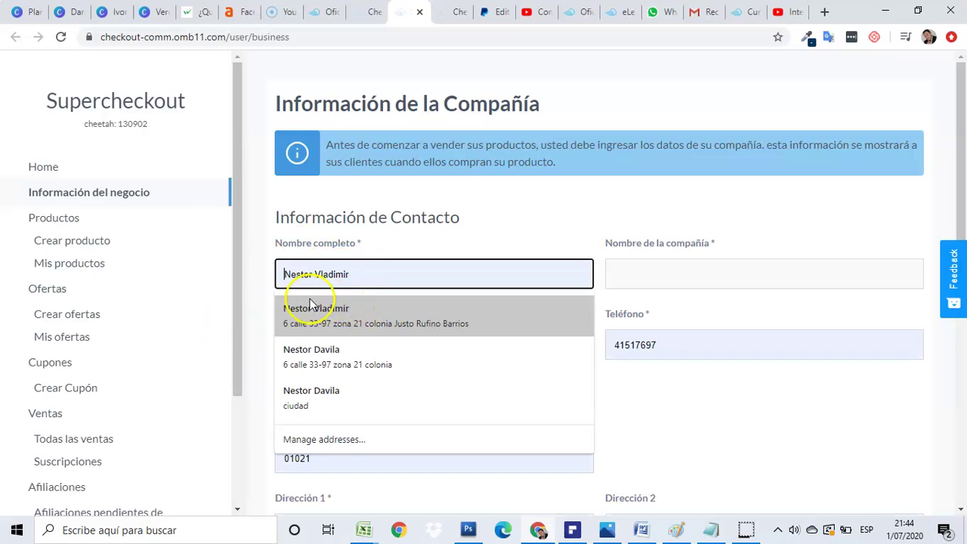
pyautogui.press('Escape')
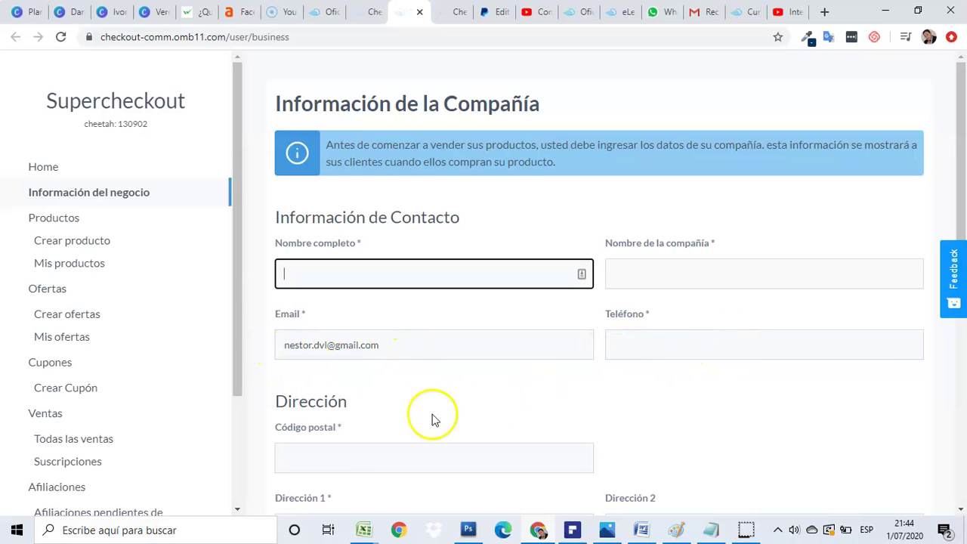
pyautogui.scroll(-2, 431, 421)
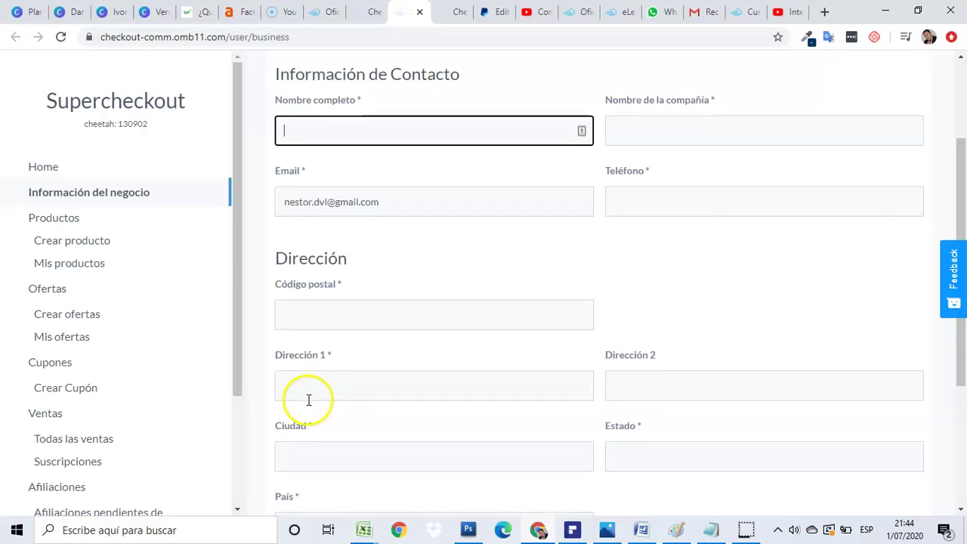
pyautogui.scroll(-1, 309, 330)
pyautogui.click(312, 322)
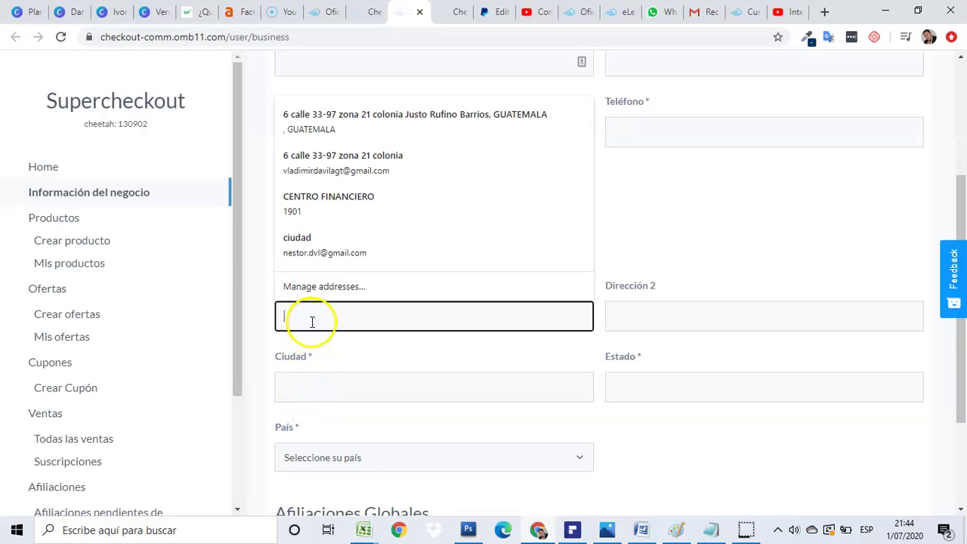
pyautogui.click(253, 352)
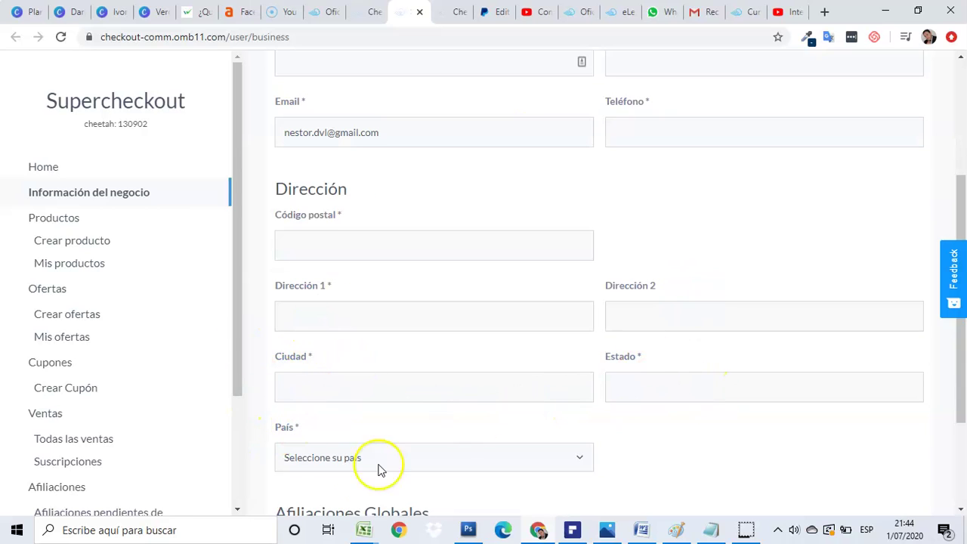
pyautogui.scroll(-2, 475, 470)
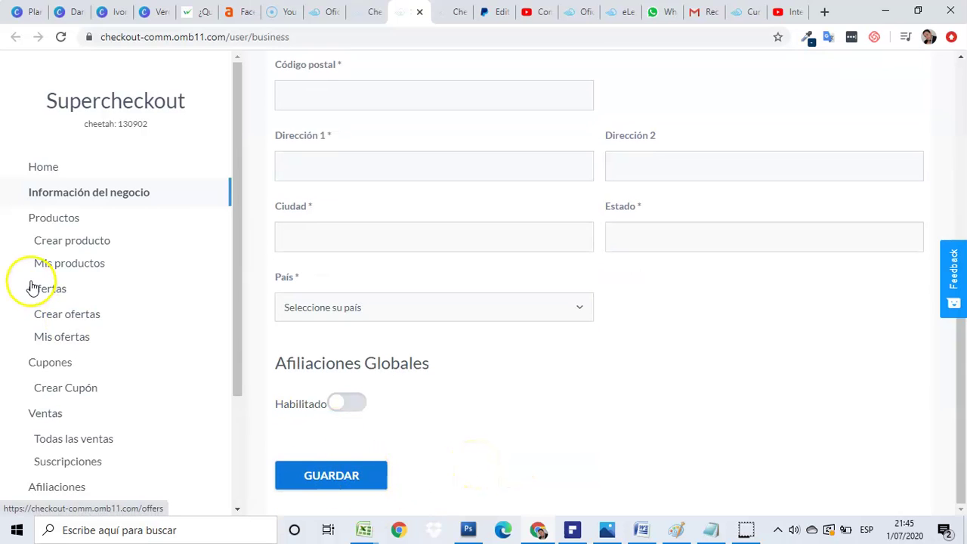
pyautogui.scroll(4, 383, 216)
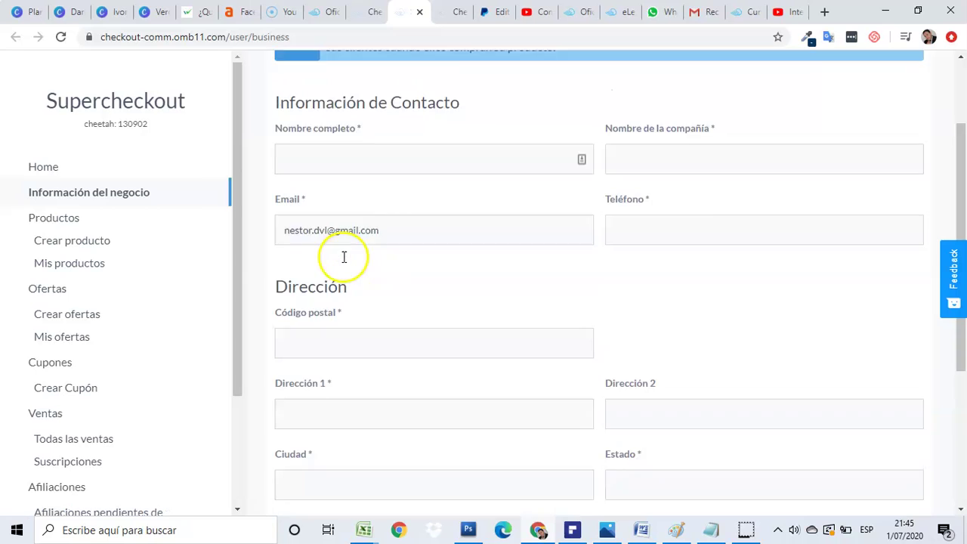
pyautogui.scroll(2, 344, 257)
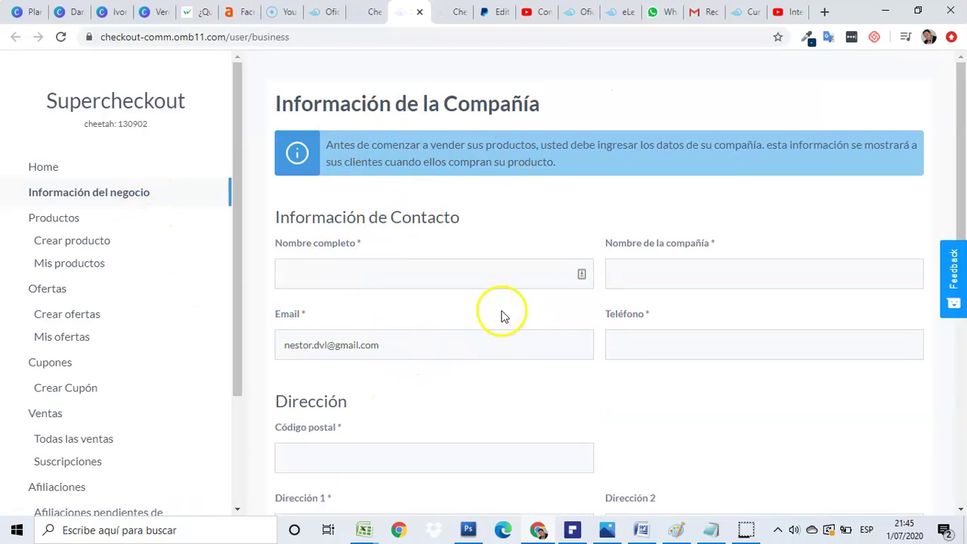
pyautogui.scroll(-2, 503, 315)
pyautogui.scroll(2, 503, 313)
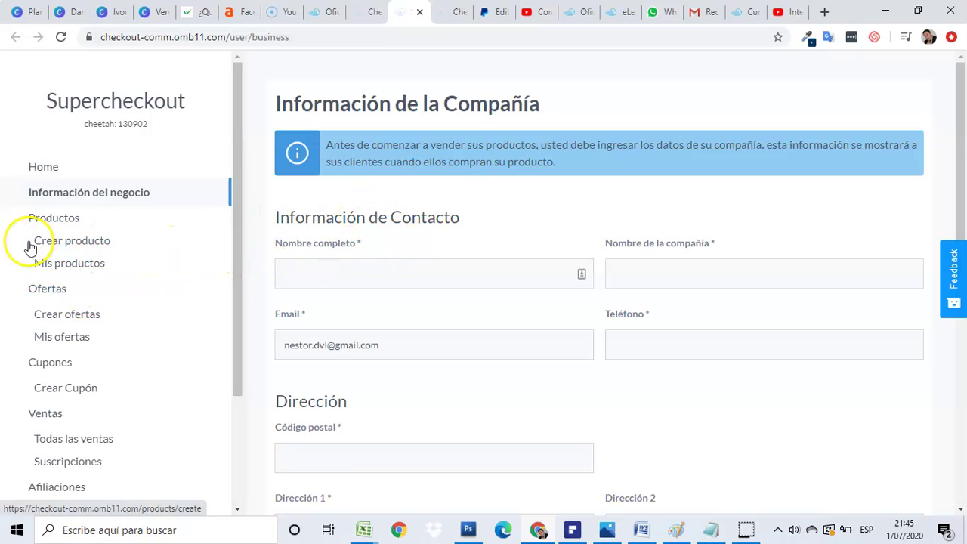
pyautogui.click(94, 249)
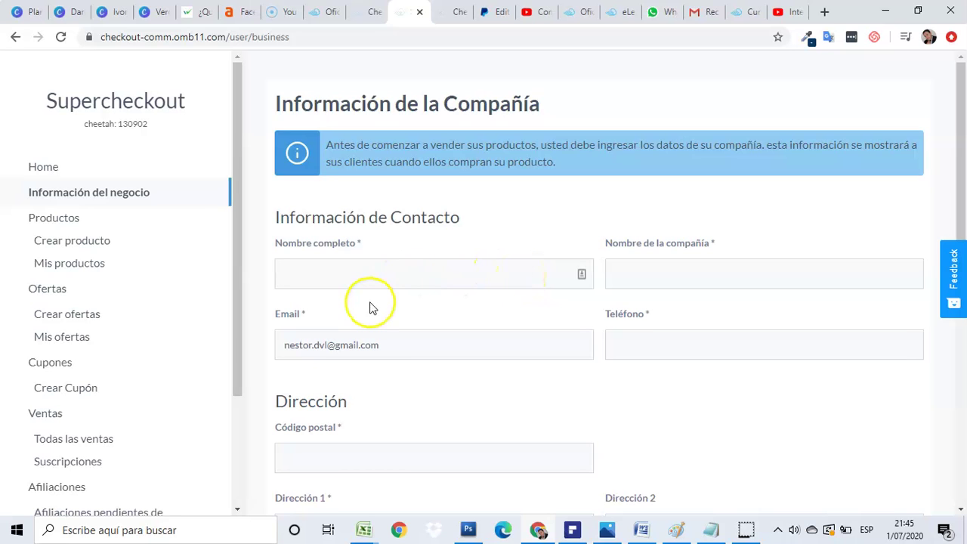
pyautogui.scroll(-5, 371, 307)
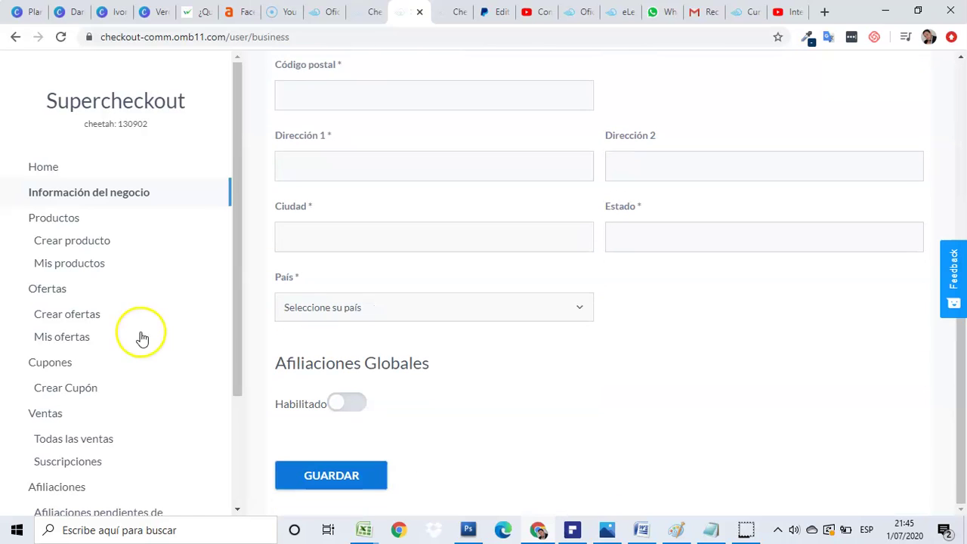
pyautogui.scroll(-2, 142, 332)
pyautogui.scroll(1, 145, 330)
pyautogui.scroll(-1, 145, 330)
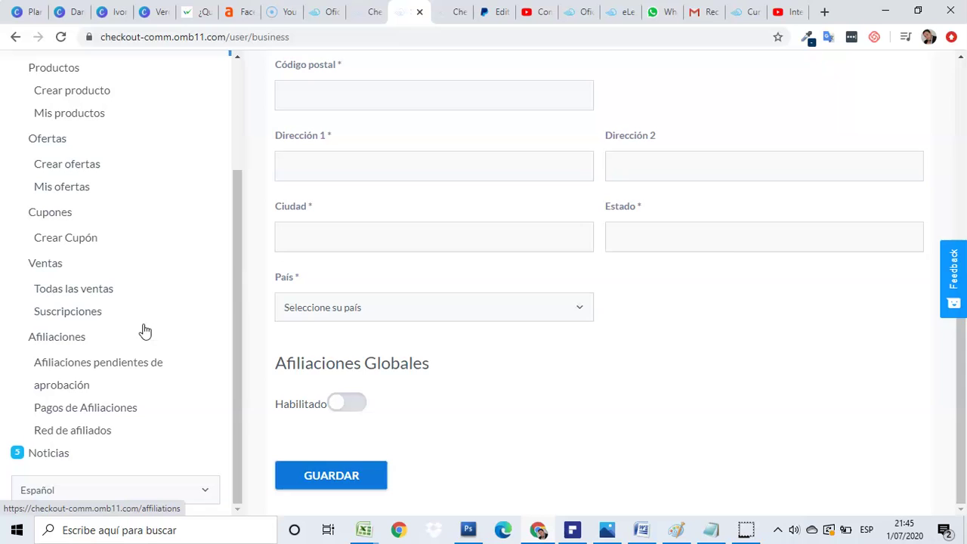
pyautogui.scroll(2, 145, 331)
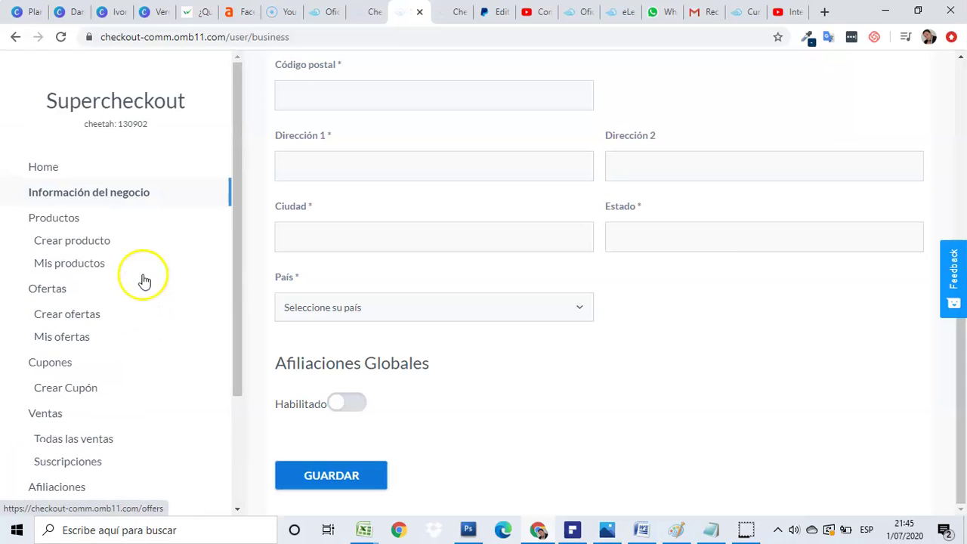
pyautogui.scroll(2, 611, 307)
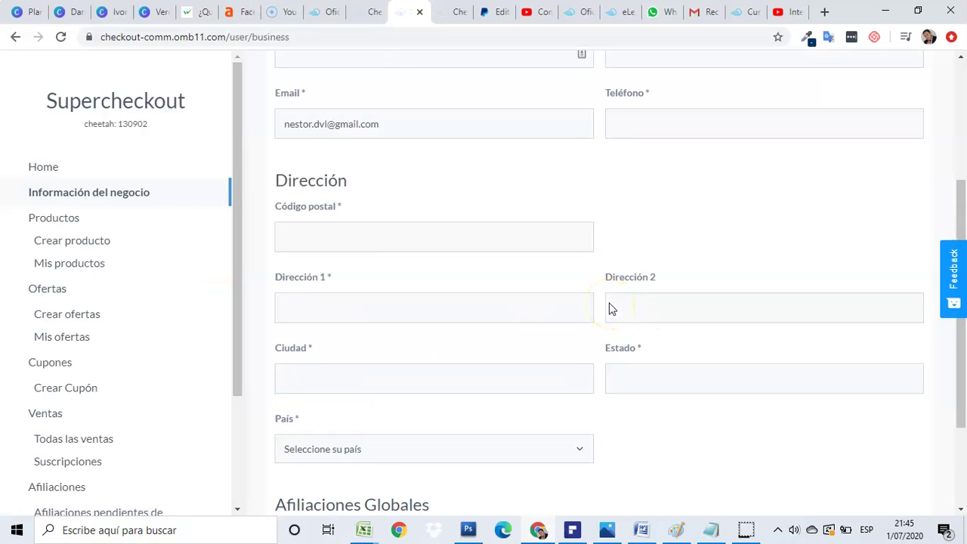
pyautogui.scroll(3, 611, 307)
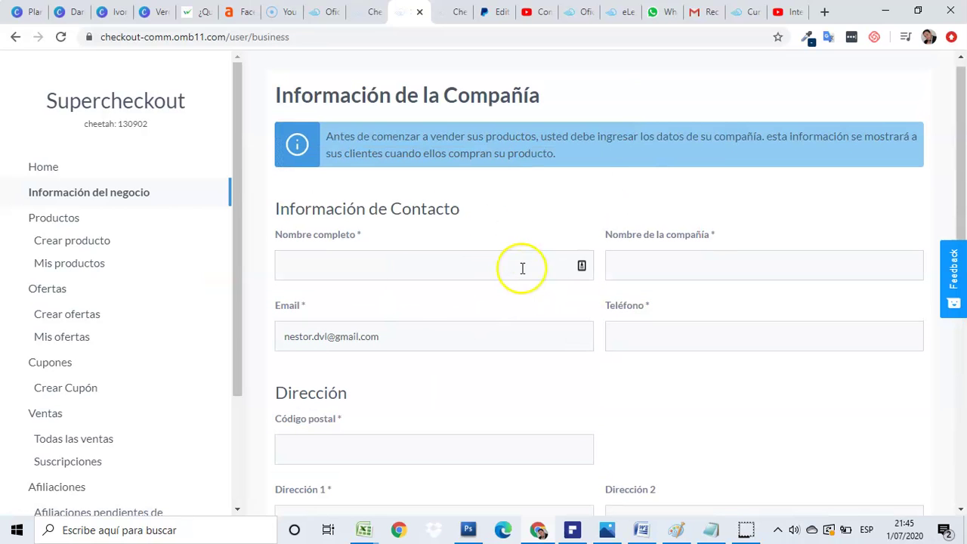
pyautogui.scroll(-2, 65, 345)
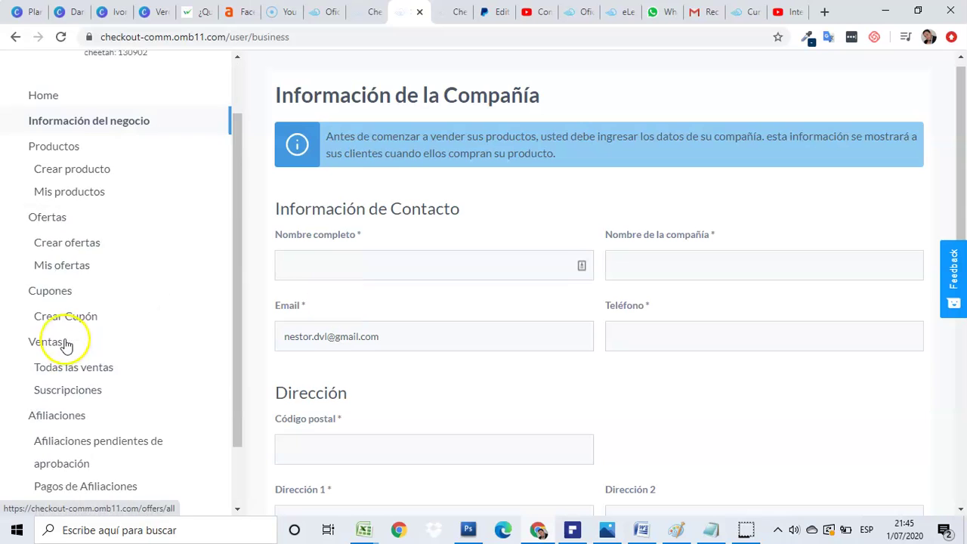
pyautogui.scroll(1, 484, 340)
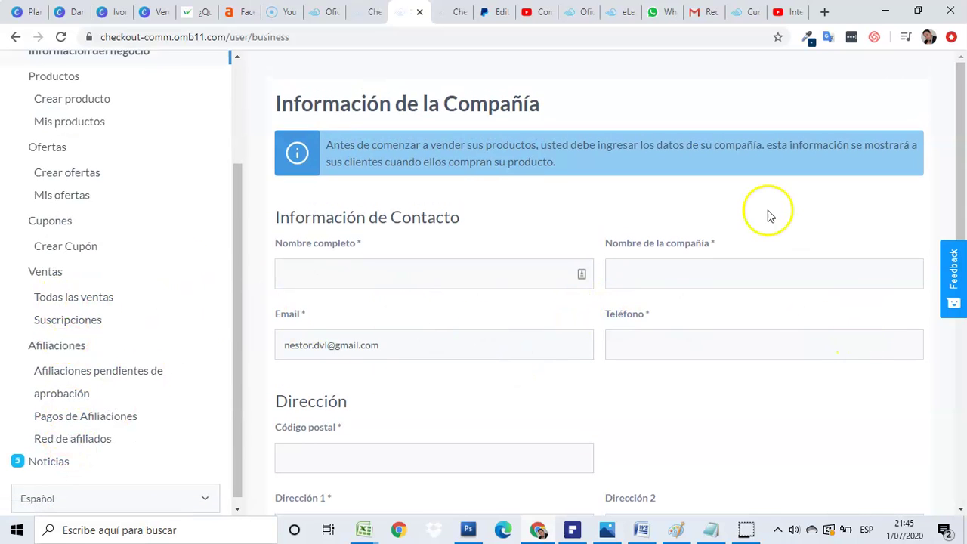
pyautogui.scroll(3, 177, 203)
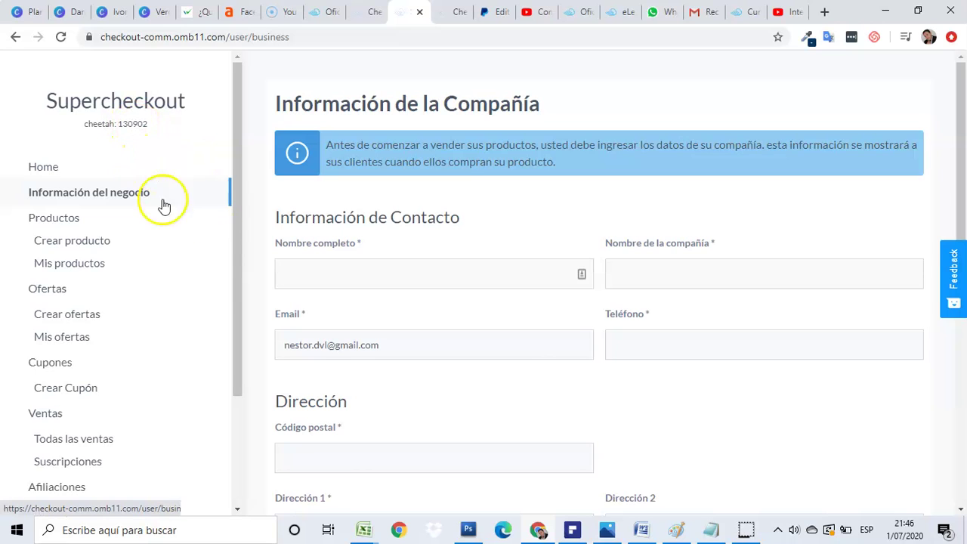
# - Enter the contact's full name in Nombre completo, correcting the surname's spelling
pyautogui.click(312, 274)
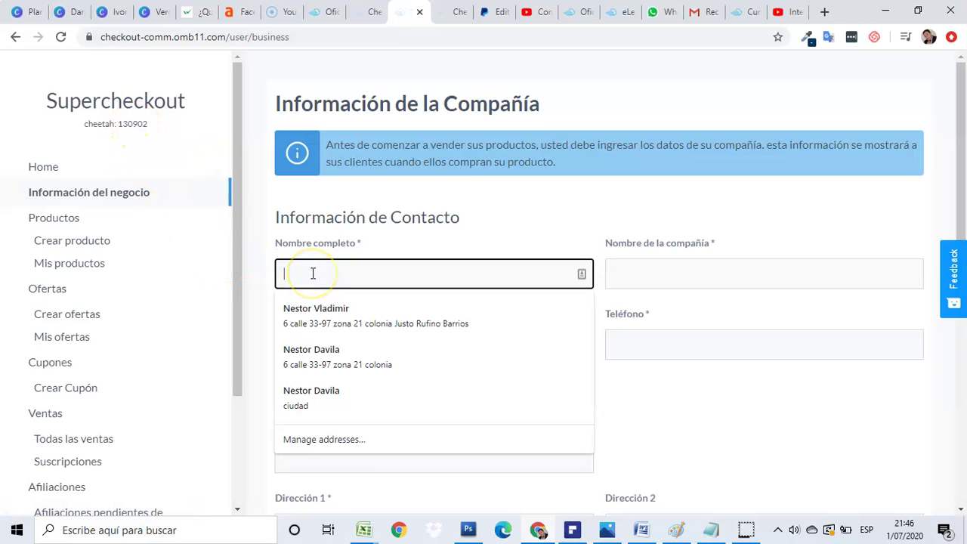
pyautogui.write('ne')
pyautogui.press('BackSpace')
pyautogui.press('BackSpace')
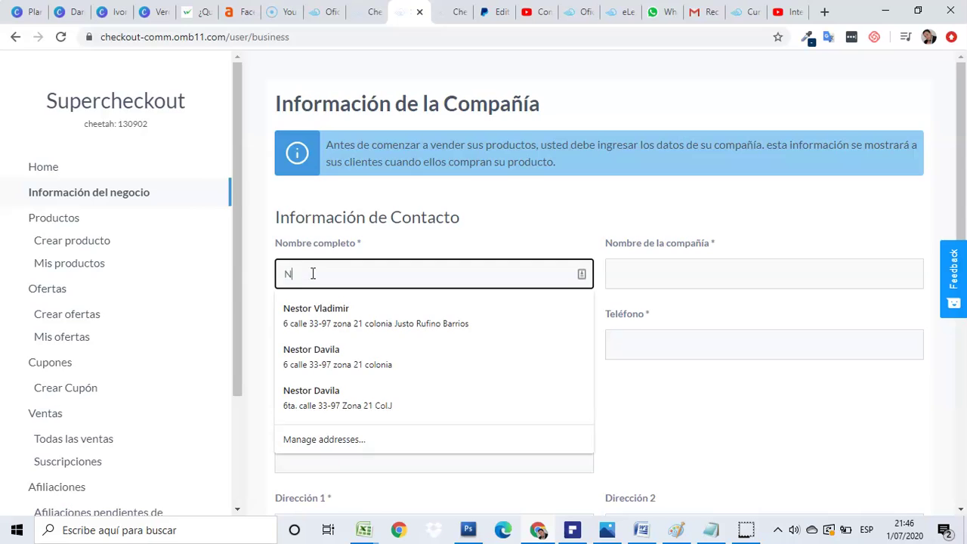
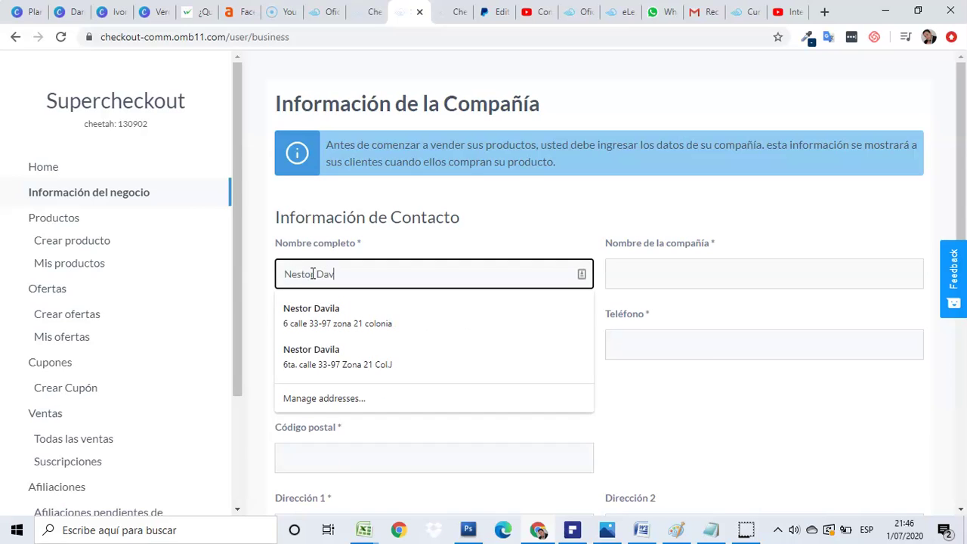
pyautogui.press('Tab')
pyautogui.click(356, 275)
pyautogui.press('BackSpace')
pyautogui.press('BackSpace')
pyautogui.write('ila')
pyautogui.press('Tab')
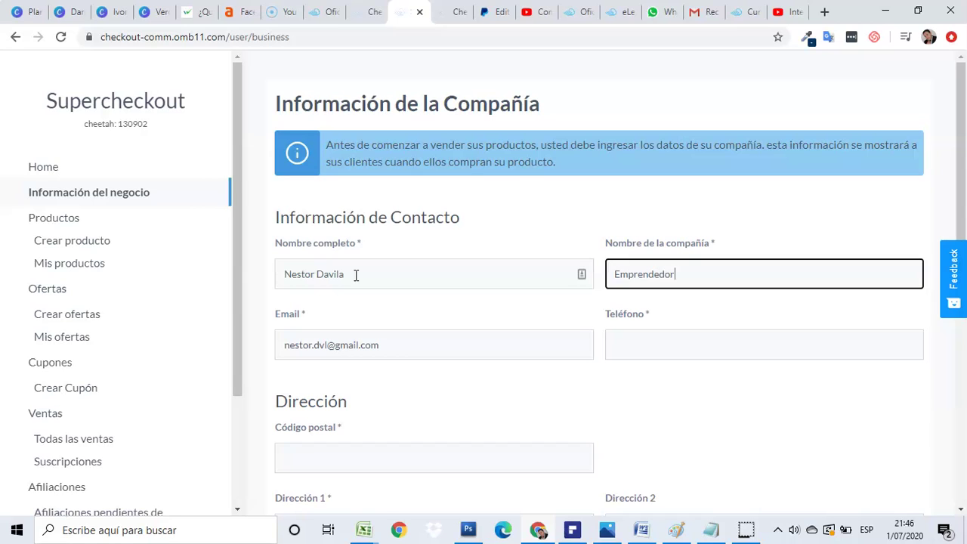
# - Enter company name 'Emprendedores Digitales' and pick the saved phone number in Teléfono
pyautogui.write('al')
pyautogui.press('Tab')
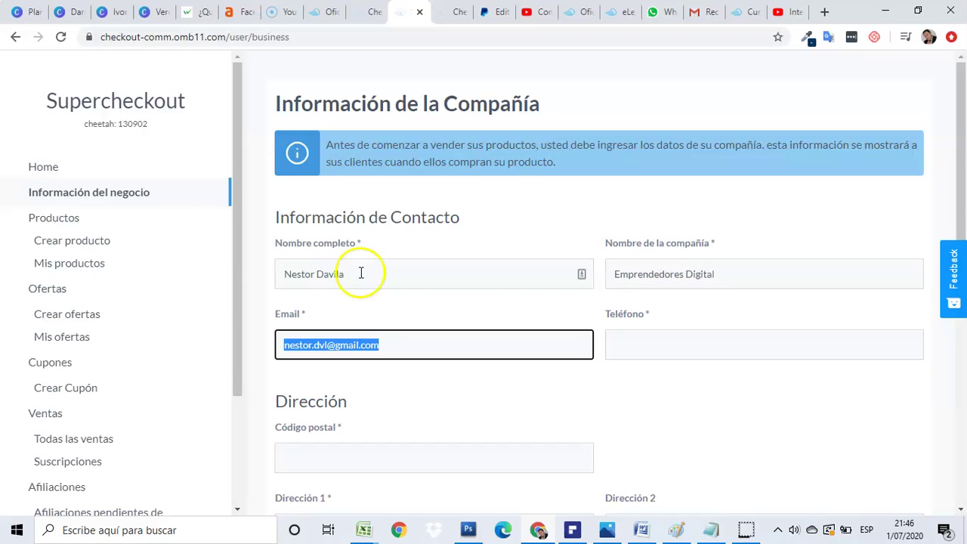
pyautogui.click(725, 274)
pyautogui.write('es')
pyautogui.click(642, 352)
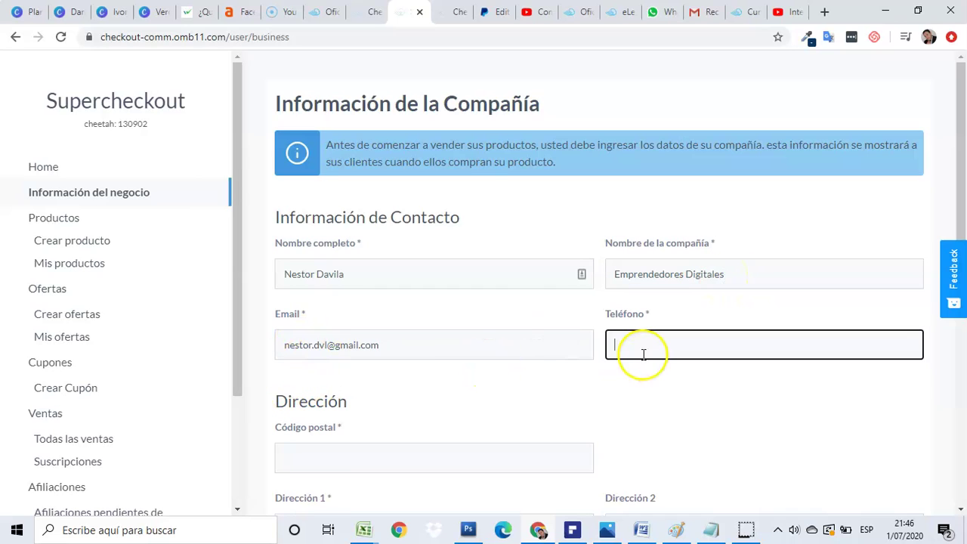
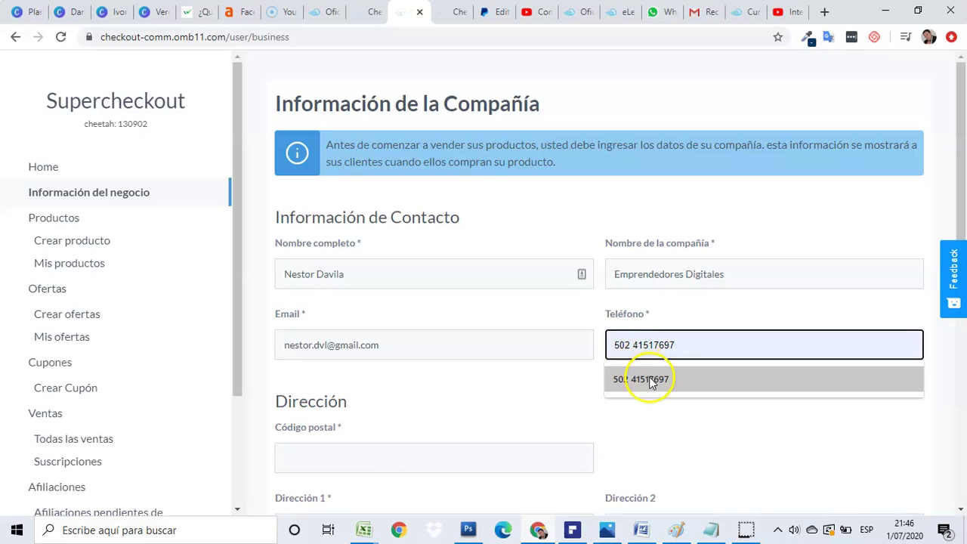
pyautogui.click(648, 378)
pyautogui.scroll(-2, 448, 411)
# - Fill in postal code 01021 and the first address line CIUDAD
pyautogui.click(361, 319)
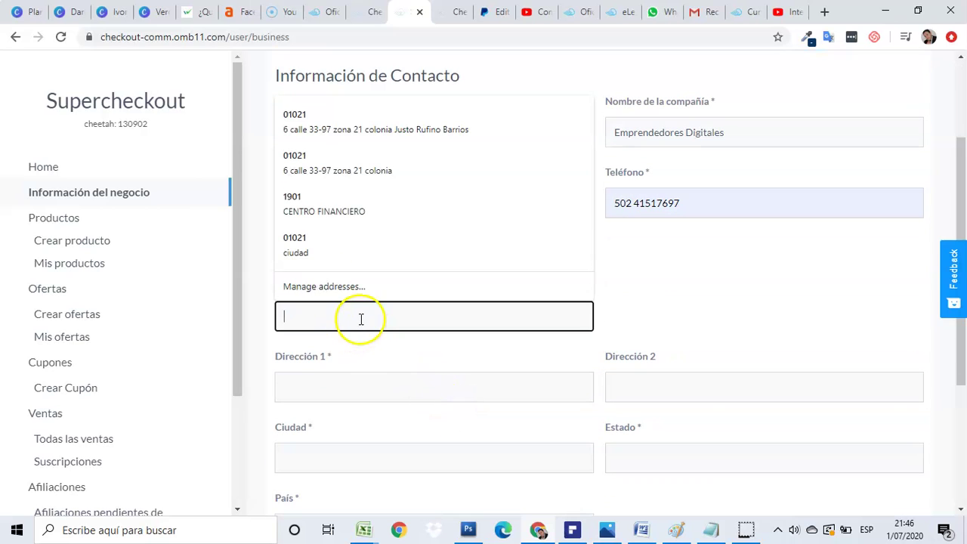
pyautogui.write('c')
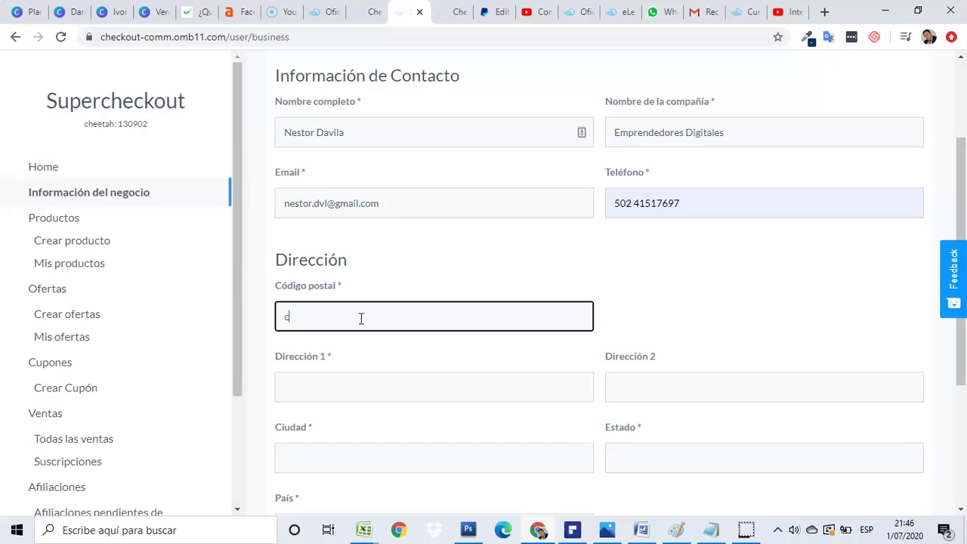
pyautogui.click(363, 318)
pyautogui.click(254, 388)
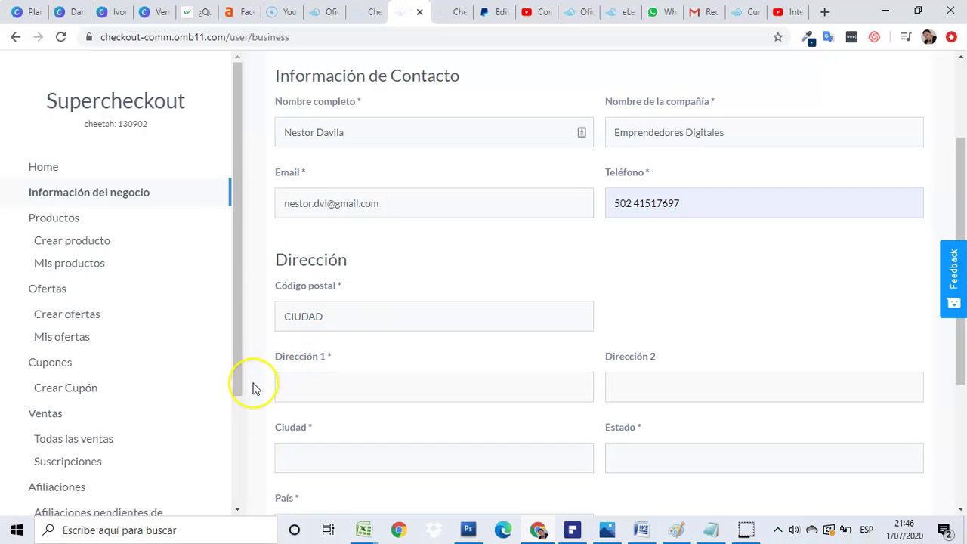
pyautogui.click(330, 319)
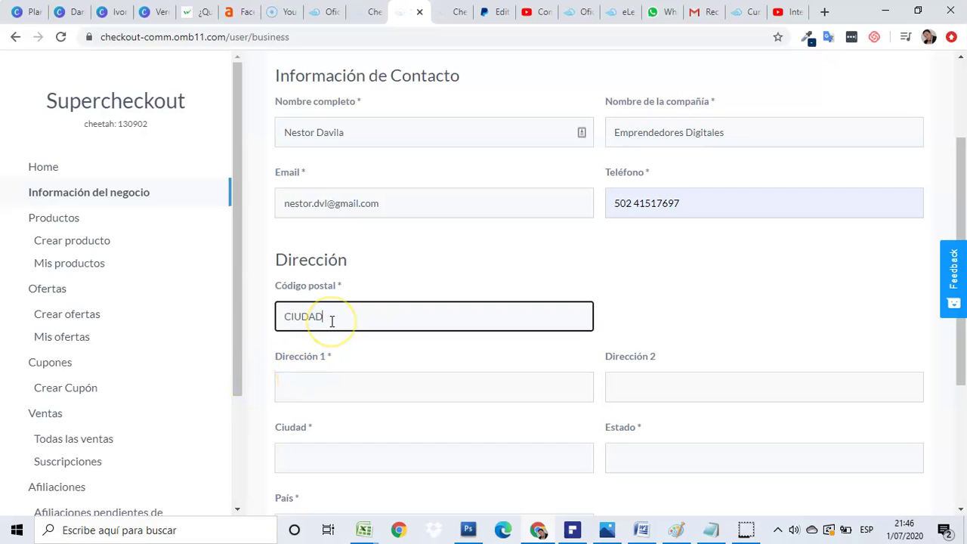
pyautogui.write('01021')
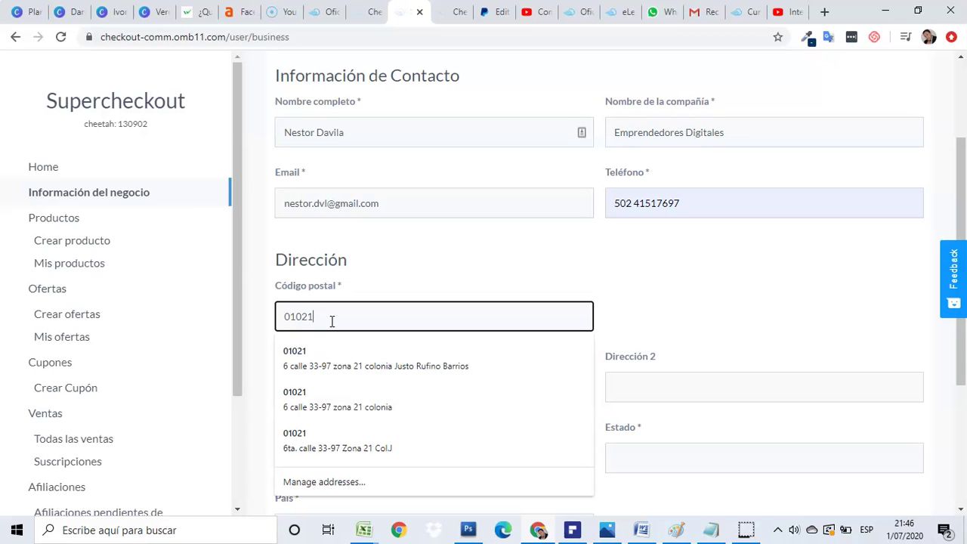
pyautogui.press('Tab')
pyautogui.click(279, 393)
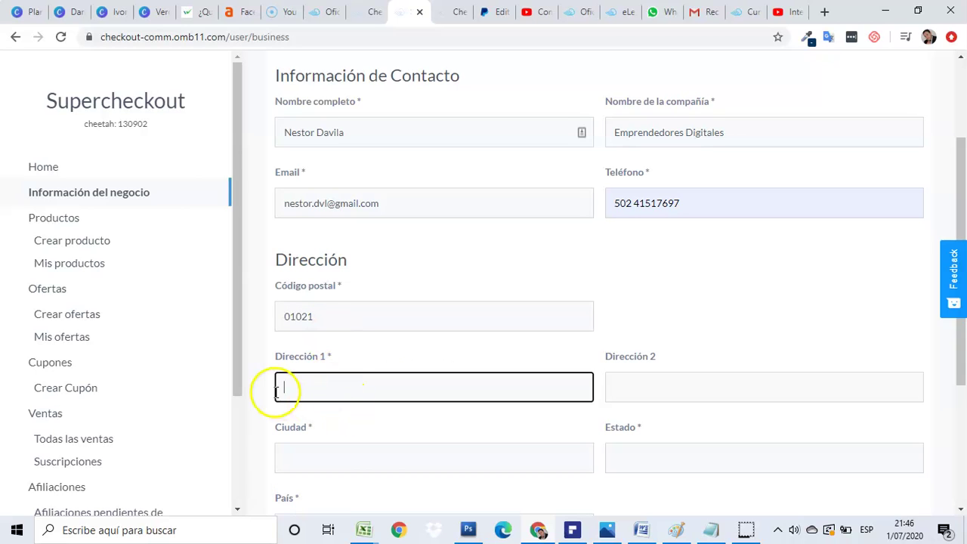
pyautogui.write('Cl')
pyautogui.click(267, 398)
pyautogui.scroll(-2, 263, 439)
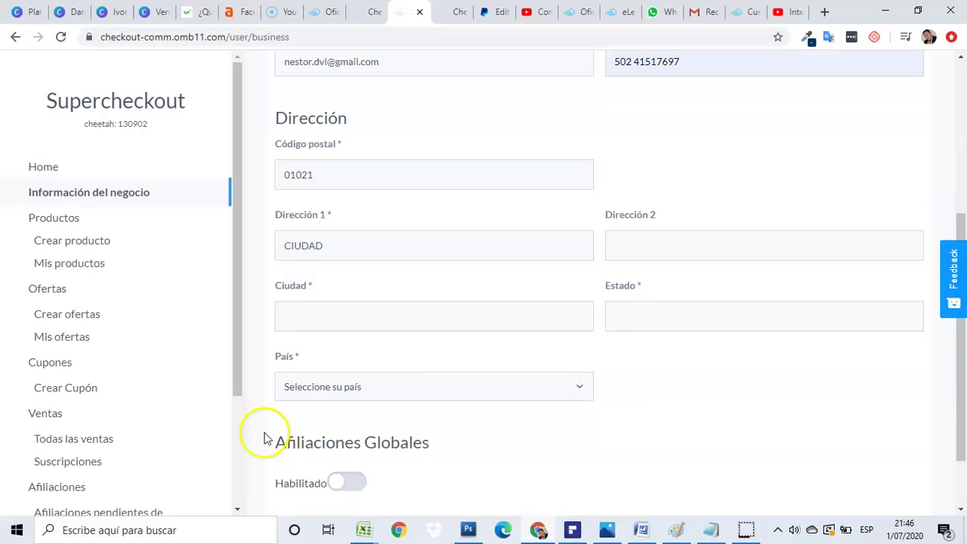
# - Enter Guatemala as the city and choose Guatemala in the País dropdown
pyautogui.click(393, 323)
pyautogui.write('cG')
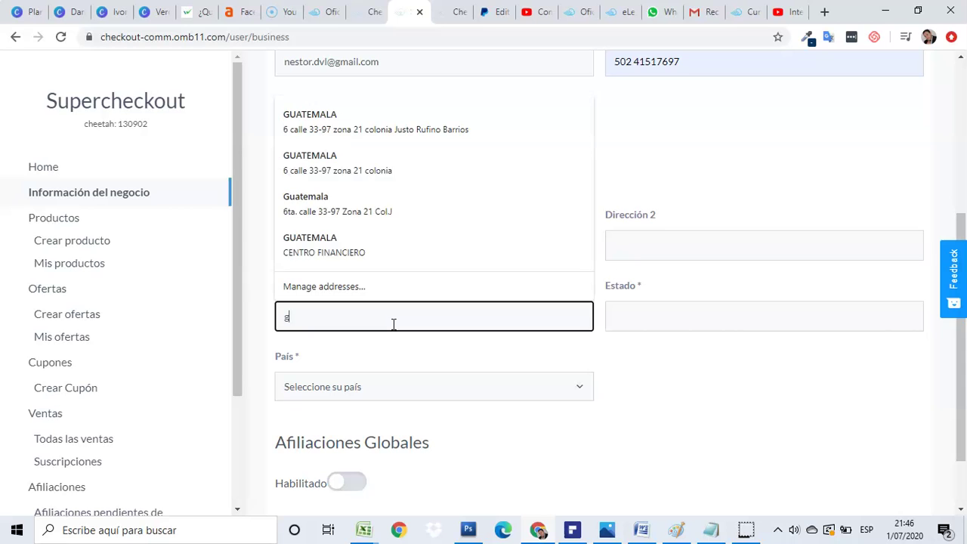
pyautogui.write('uatemala')
pyautogui.press('Tab')
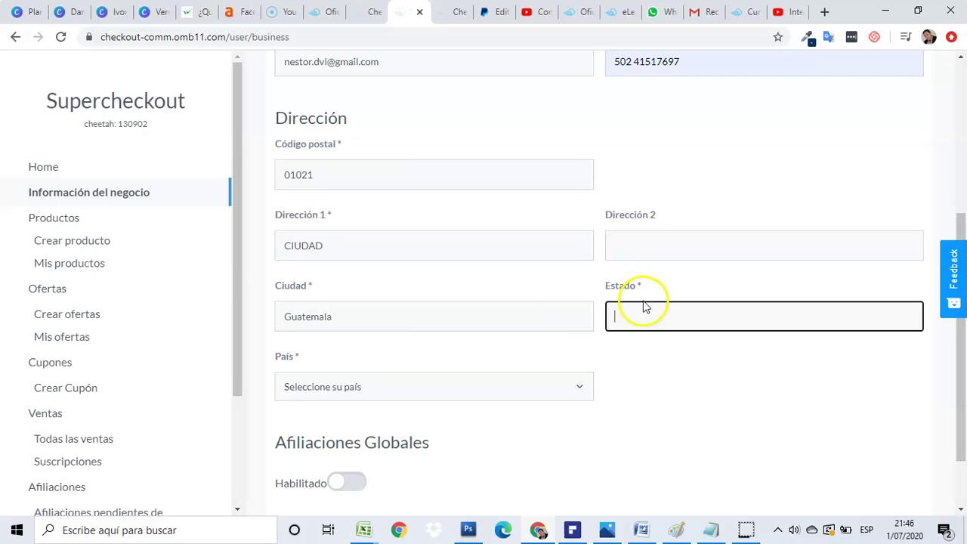
pyautogui.click(374, 397)
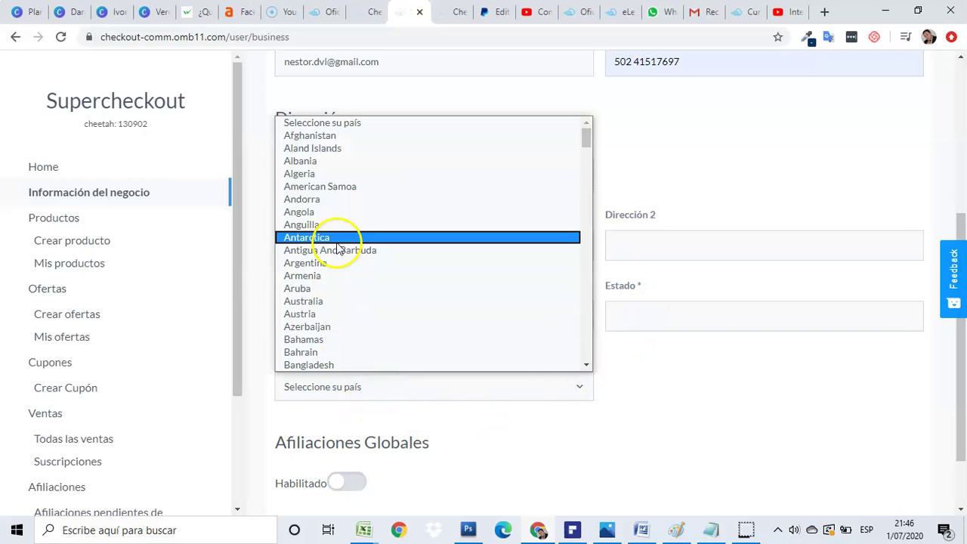
pyautogui.scroll(-10, 370, 232)
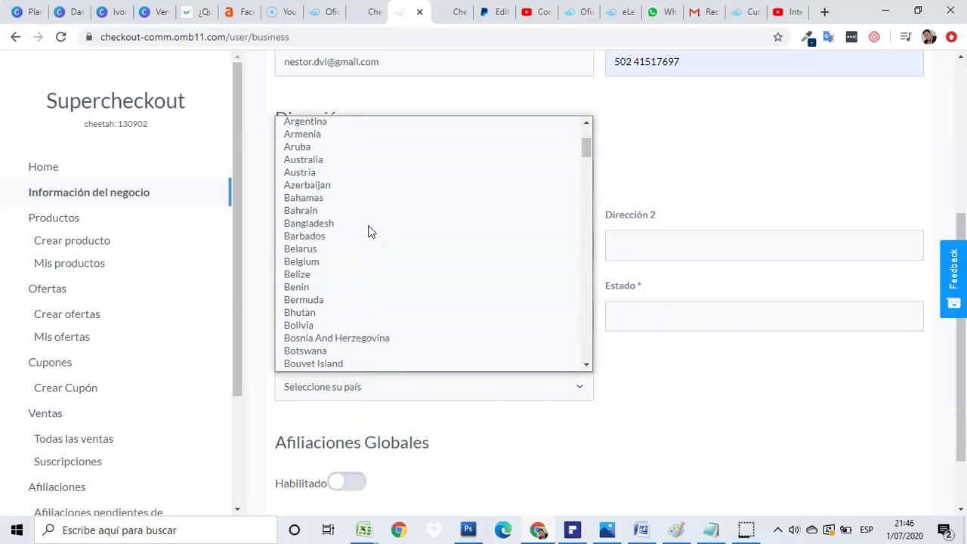
pyautogui.scroll(-5, 371, 232)
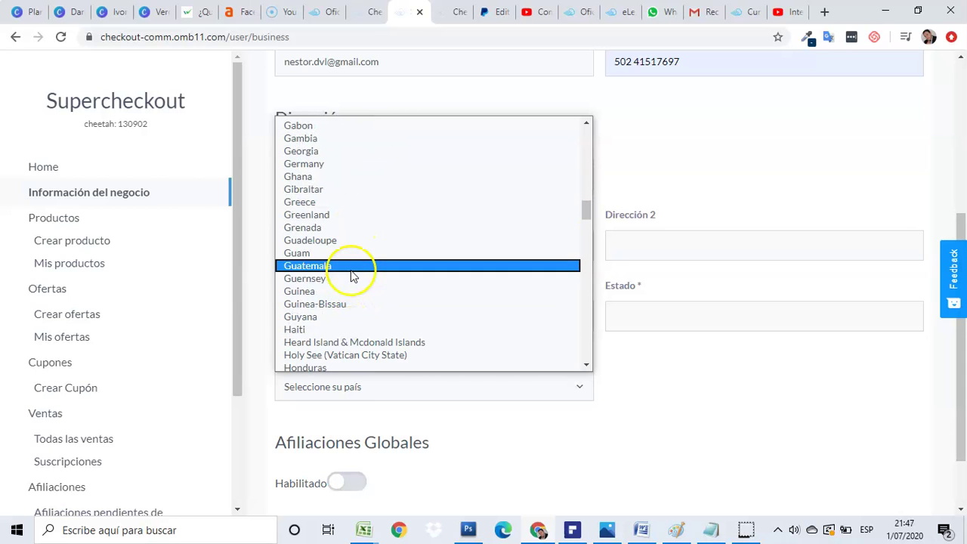
pyautogui.click(352, 266)
pyautogui.scroll(-1, 378, 356)
# - Set the state to Guatemala and save the business information with GUARDAR
pyautogui.click(332, 480)
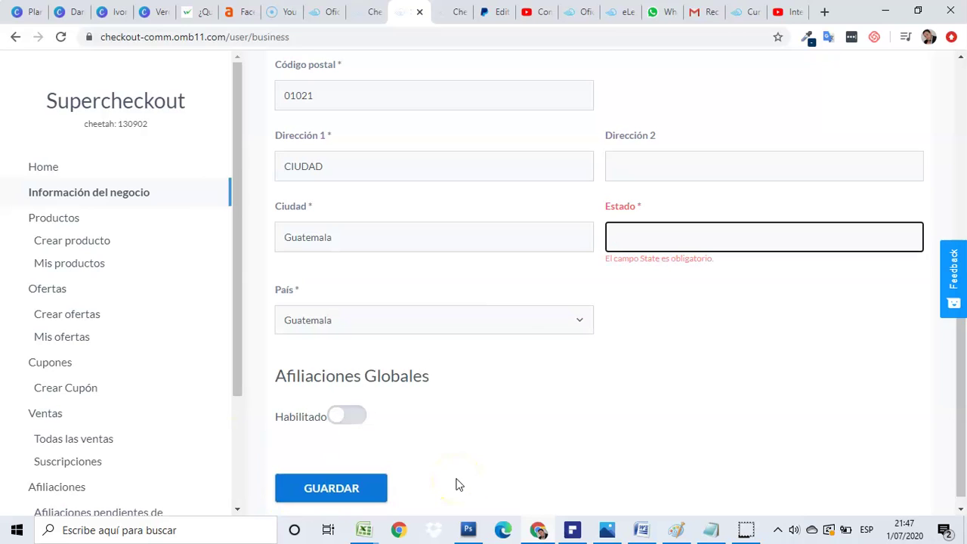
pyautogui.write('Guate')
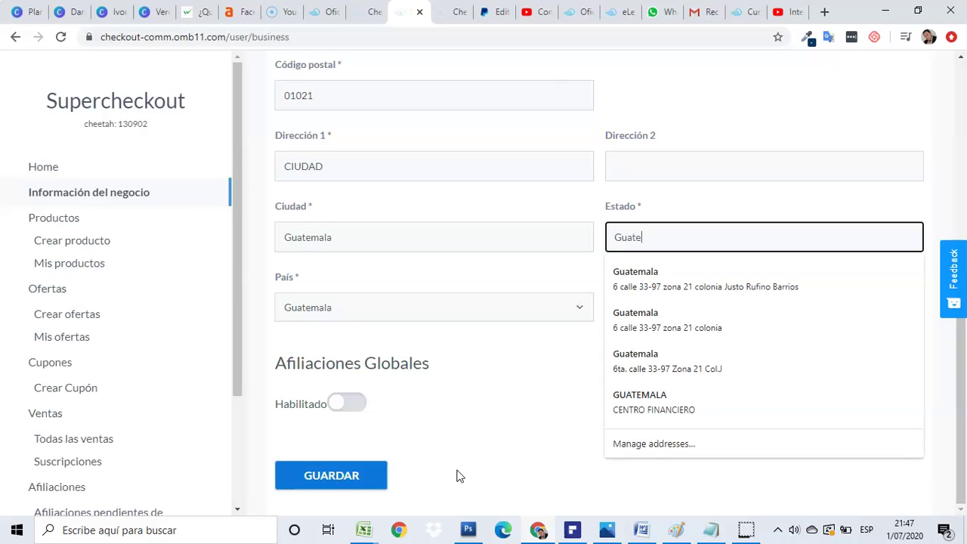
pyautogui.write('mala')
pyautogui.click(458, 476)
pyautogui.click(352, 485)
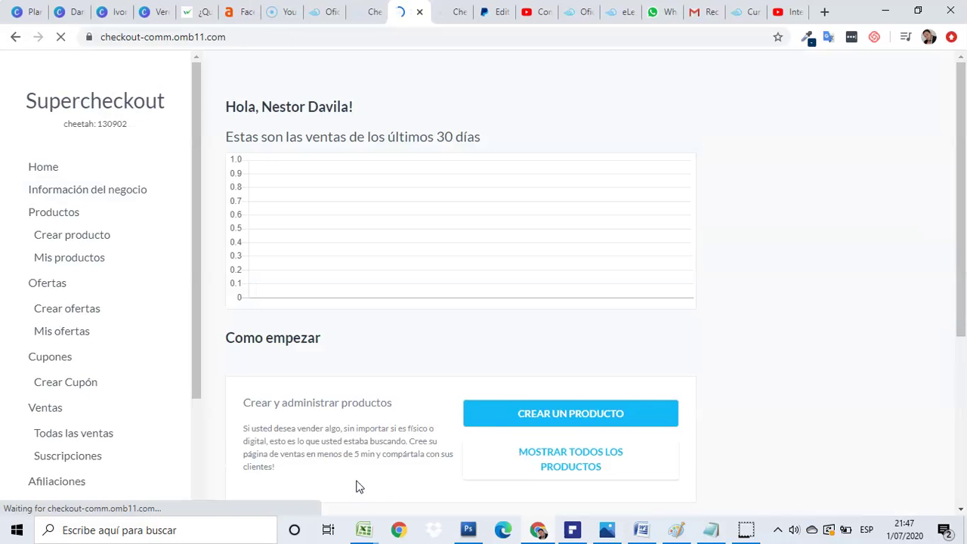
pyautogui.click(310, 399)
pyautogui.scroll(-4, 310, 399)
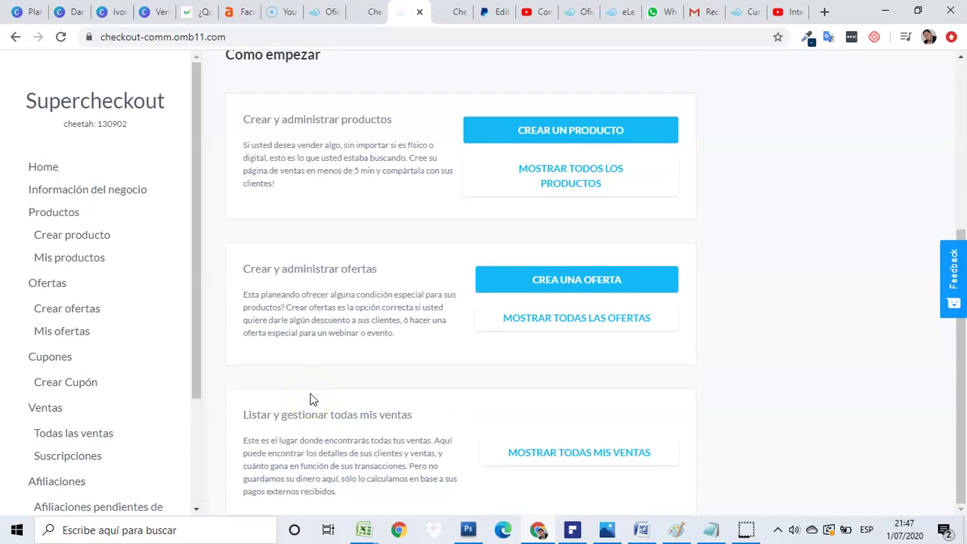
pyautogui.scroll(4, 310, 400)
pyautogui.moveTo(295, 367); pyautogui.dragTo(360, 321)
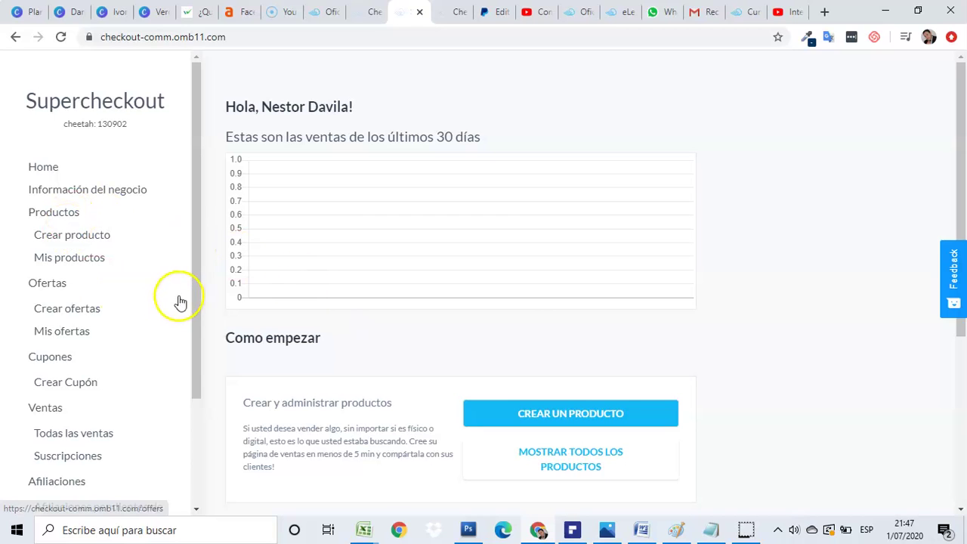
pyautogui.click(72, 238)
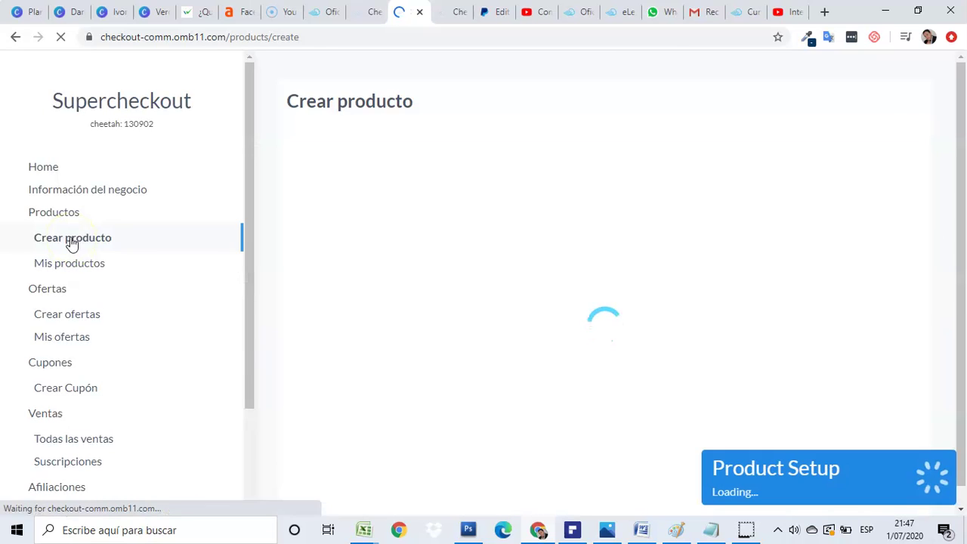
# - Open Crear producto under Productos to get a blank product information form
pyautogui.click(661, 254)
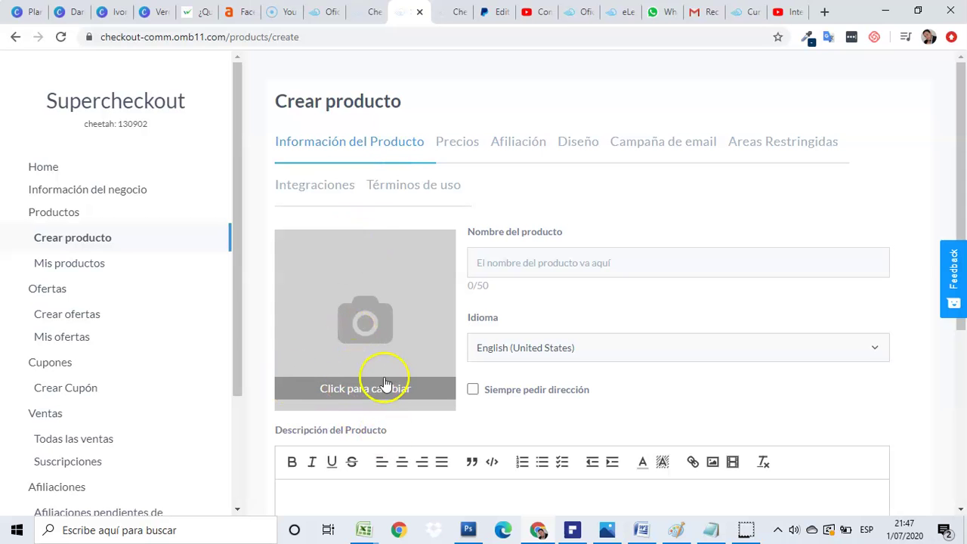
# - Try uploading the computadora photo, which is rejected with an image size error
pyautogui.click(370, 313)
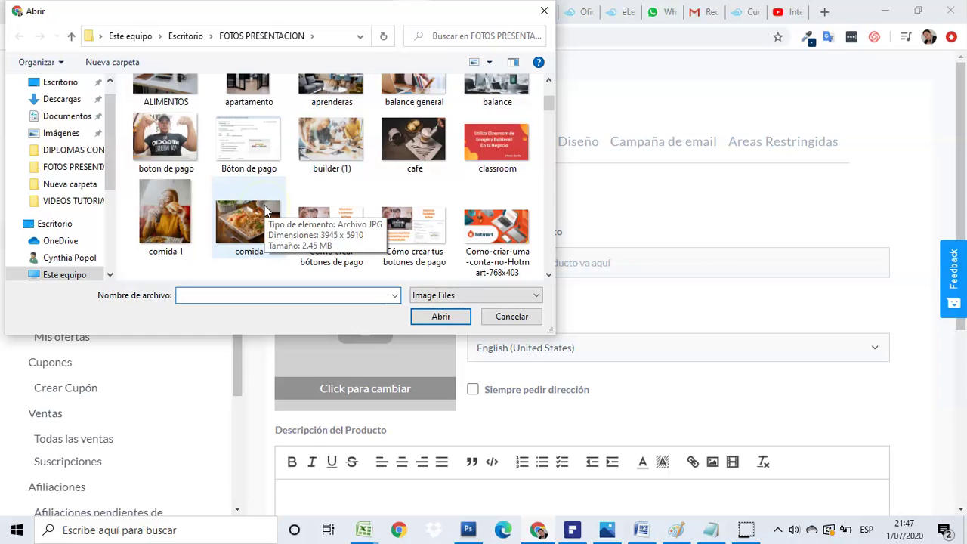
pyautogui.scroll(-3, 264, 212)
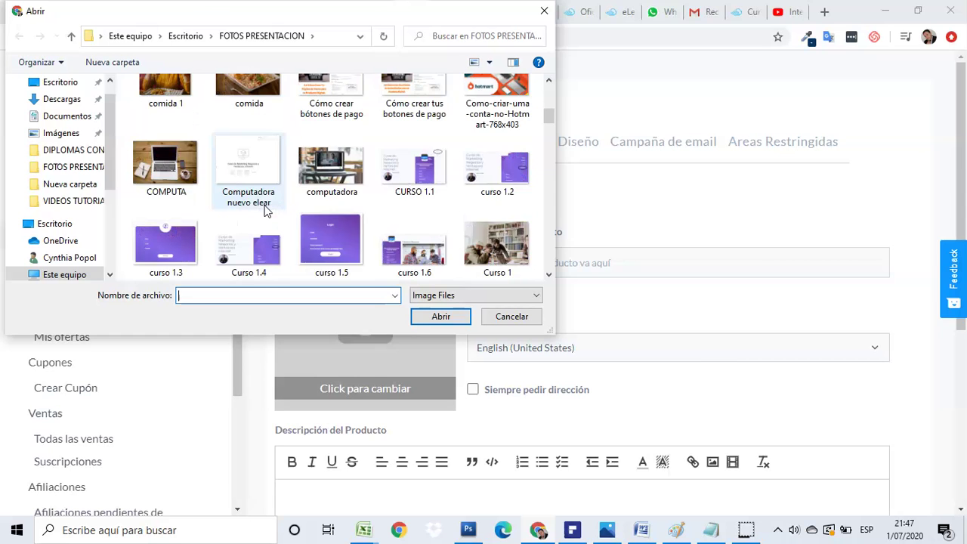
pyautogui.scroll(-1, 259, 209)
pyautogui.scroll(3, 260, 209)
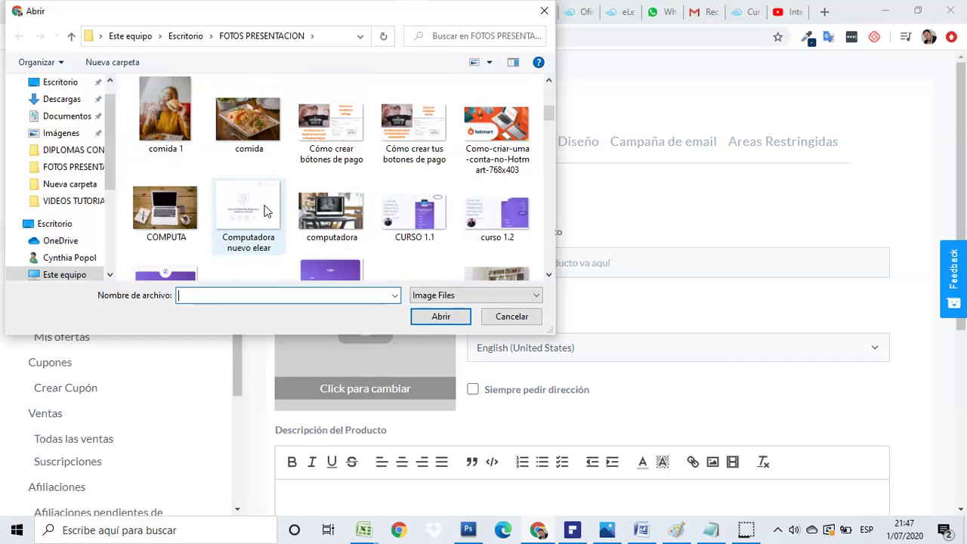
pyautogui.click(331, 211)
pyautogui.click(412, 321)
pyautogui.click(433, 320)
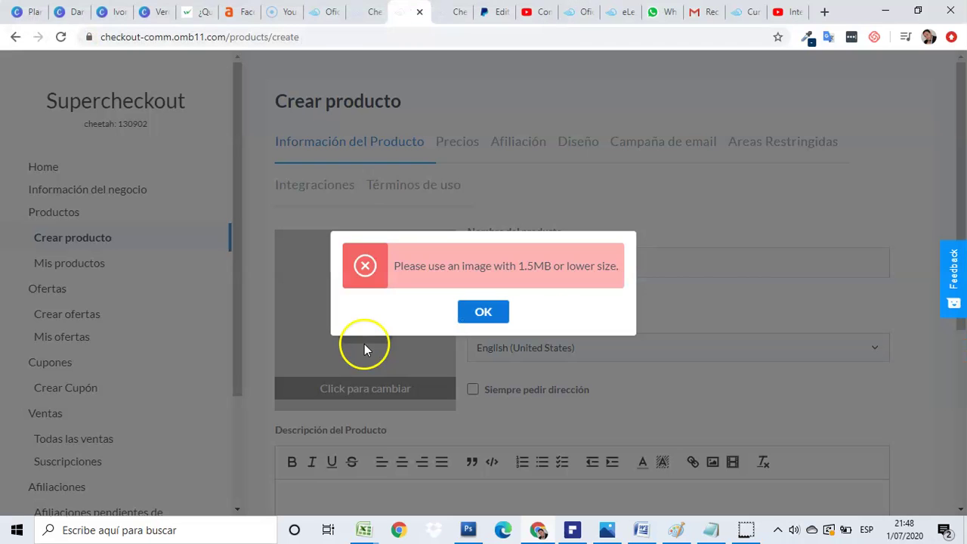
pyautogui.click(484, 312)
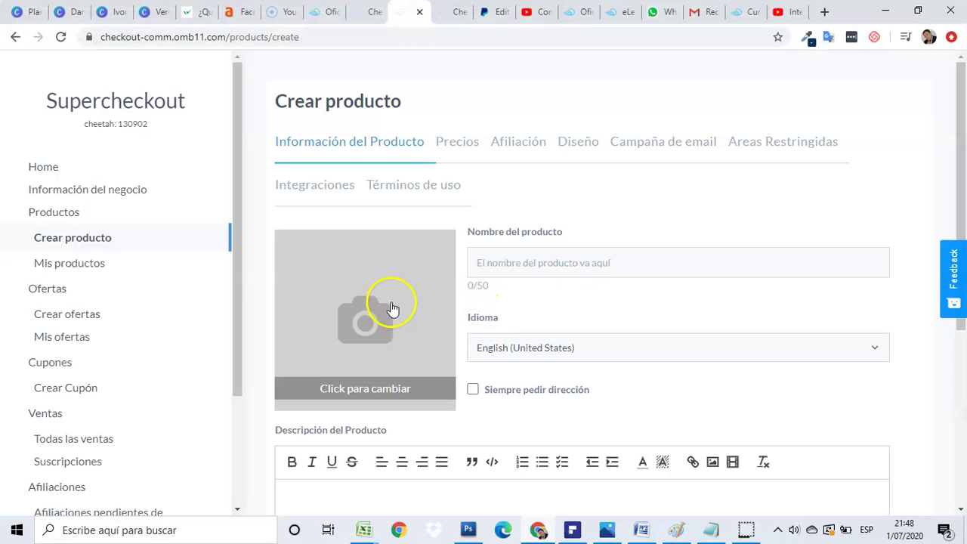
# - Upload the office-desk photo instead and confirm its crop as the product image
pyautogui.click(391, 302)
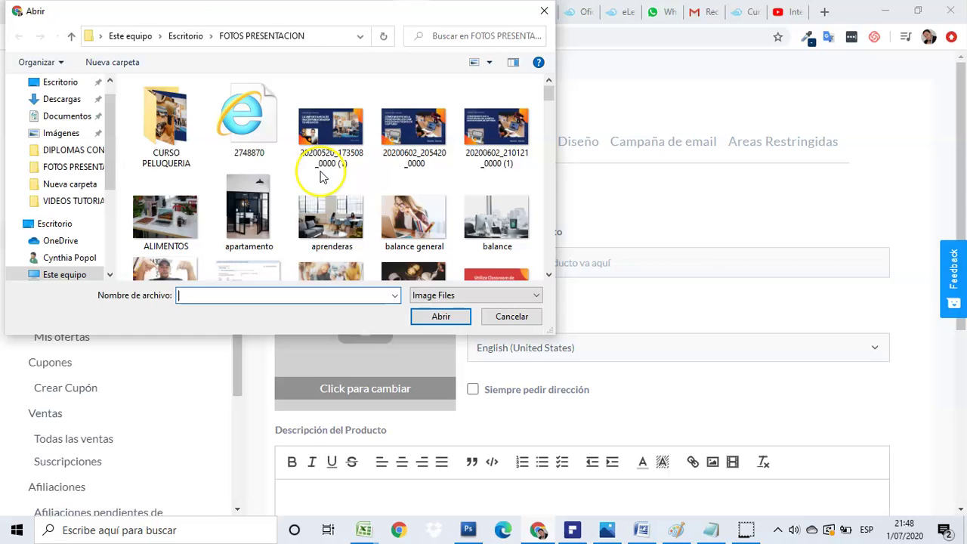
pyautogui.scroll(-1, 320, 177)
pyautogui.scroll(-3, 320, 180)
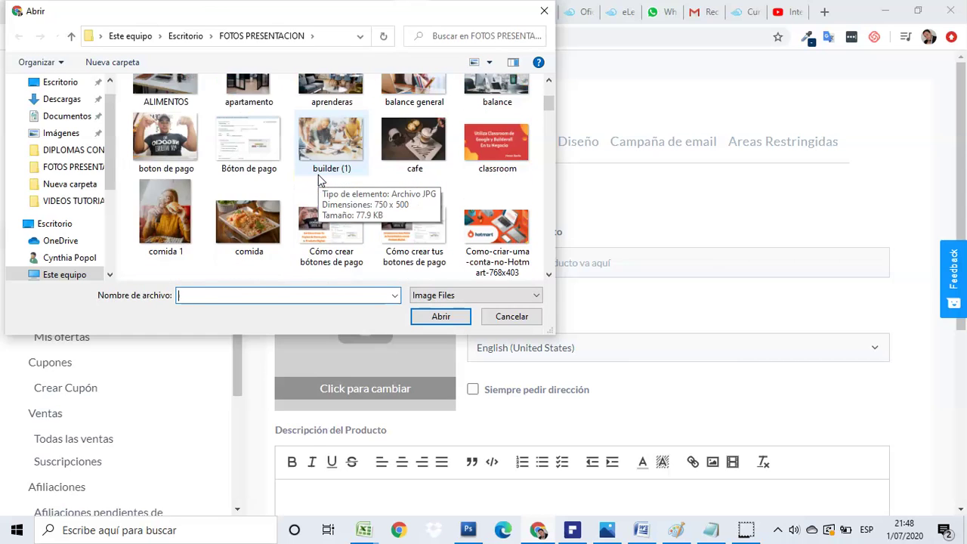
pyautogui.scroll(1, 319, 179)
pyautogui.doubleClick(505, 124)
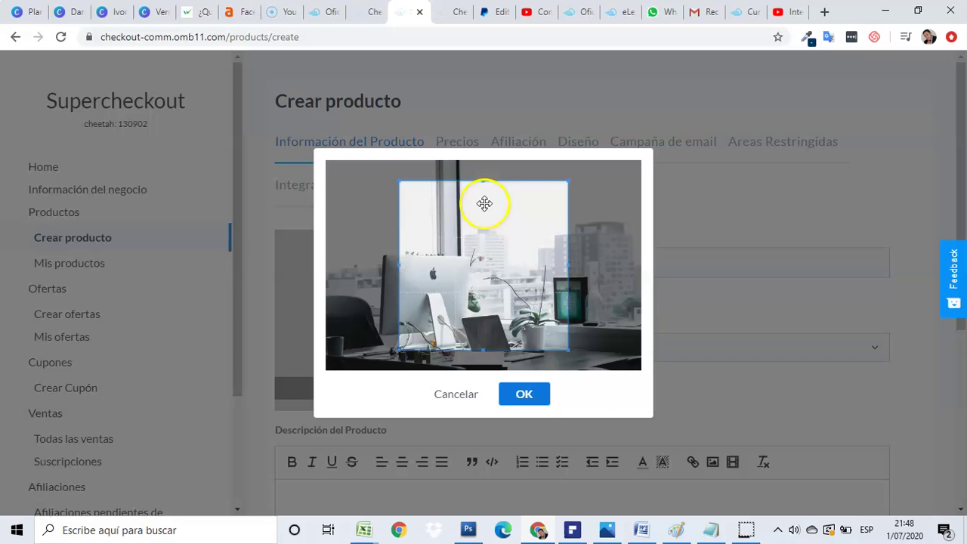
pyautogui.click(523, 392)
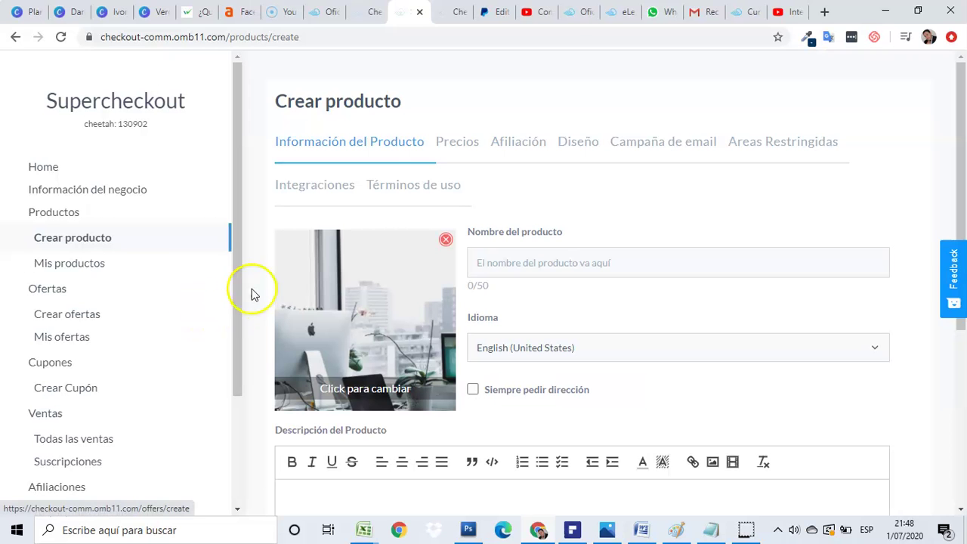
# - Name the product 'Curso de Marketing Digital'
pyautogui.click(560, 260)
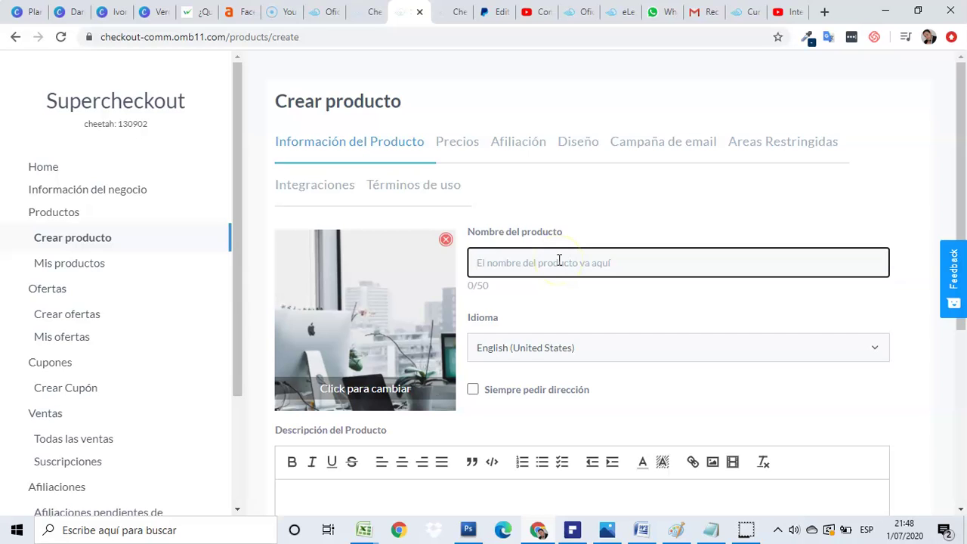
pyautogui.write('Entrenamien')
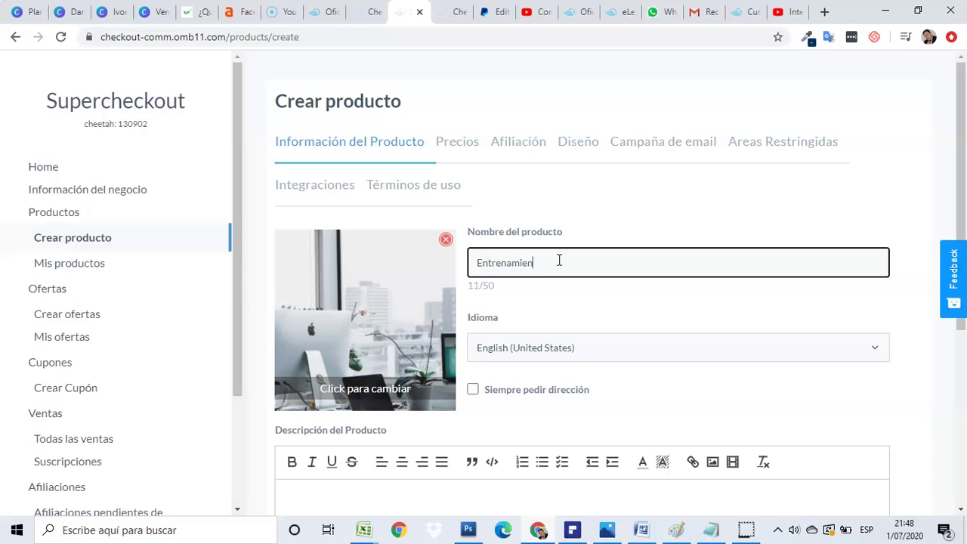
pyautogui.write('to')
pyautogui.press('BackSpace')
pyautogui.press('BackSpace')
pyautogui.press('BackSpace')
pyautogui.press('BackSpace')
pyautogui.press('BackSpace')
pyautogui.press('BackSpace')
pyautogui.press('BackSpace')
pyautogui.press('BackSpace')
pyautogui.press('BackSpace')
pyautogui.press('BackSpace')
pyautogui.press('BackSpace')
pyautogui.press('BackSpace')
pyautogui.press('BackSpace')
pyautogui.write('Curso de Marketing')
# - Set the product language to Español
pyautogui.click(615, 347)
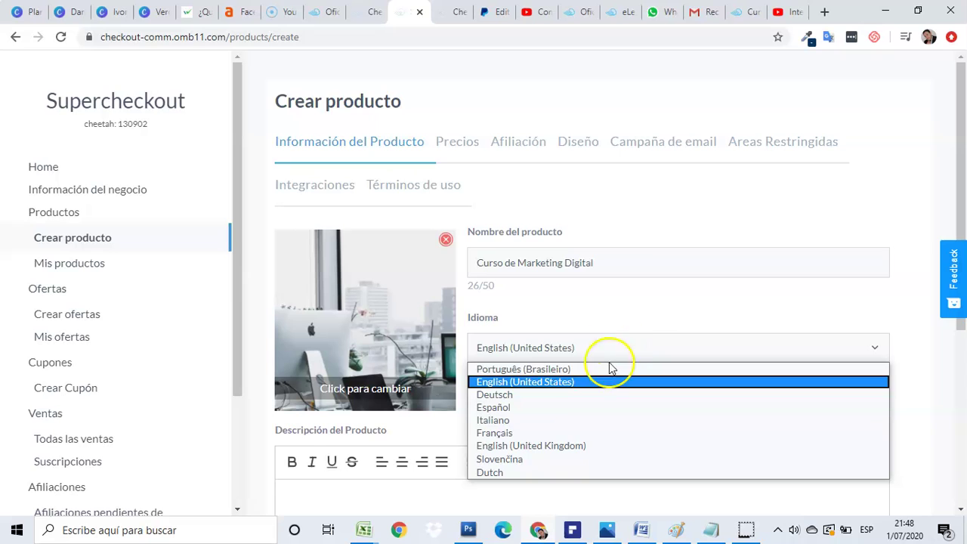
pyautogui.click(533, 408)
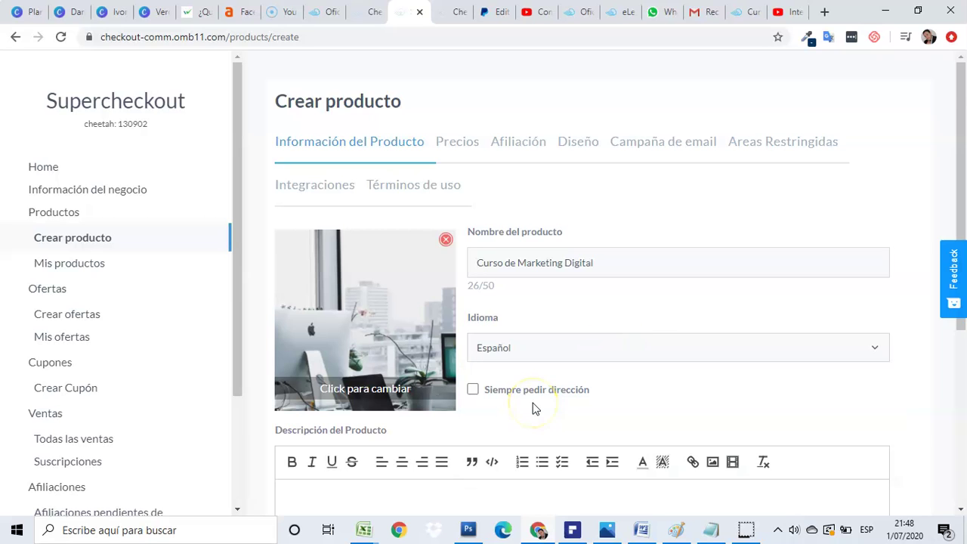
pyautogui.scroll(-1, 533, 408)
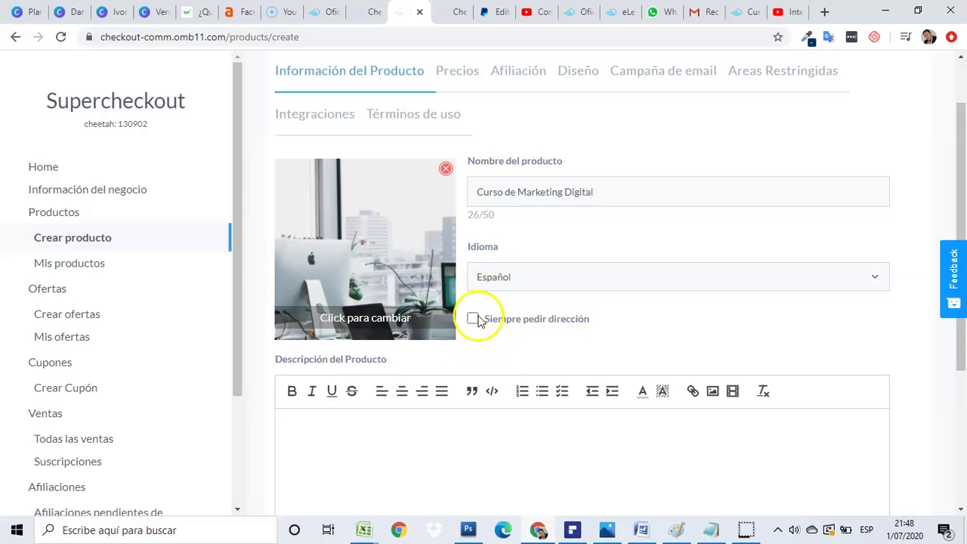
pyautogui.scroll(-1, 696, 347)
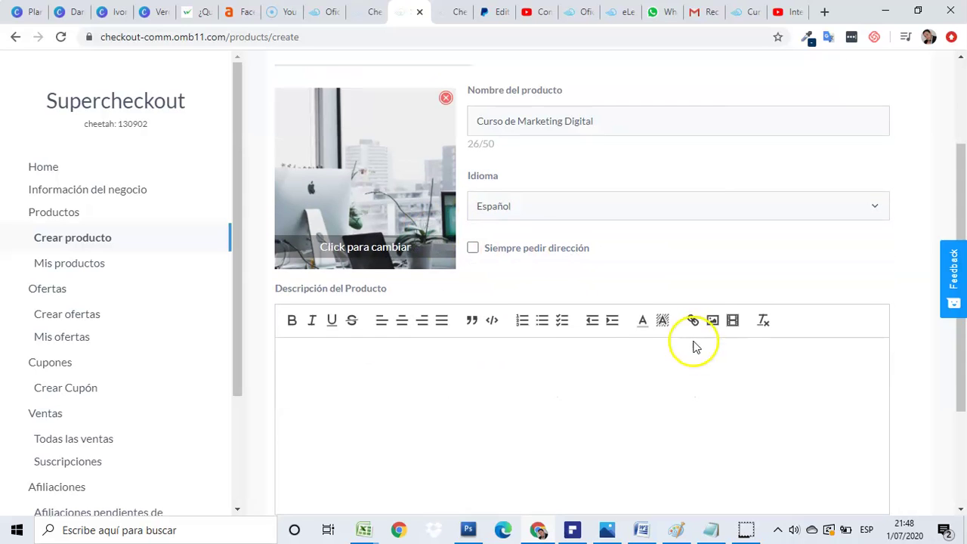
# - Write the description 'Aprende todo lo relacionado con lo que es el Marketing Digital'
pyautogui.click(341, 367)
pyautogui.moveTo(476, 526)
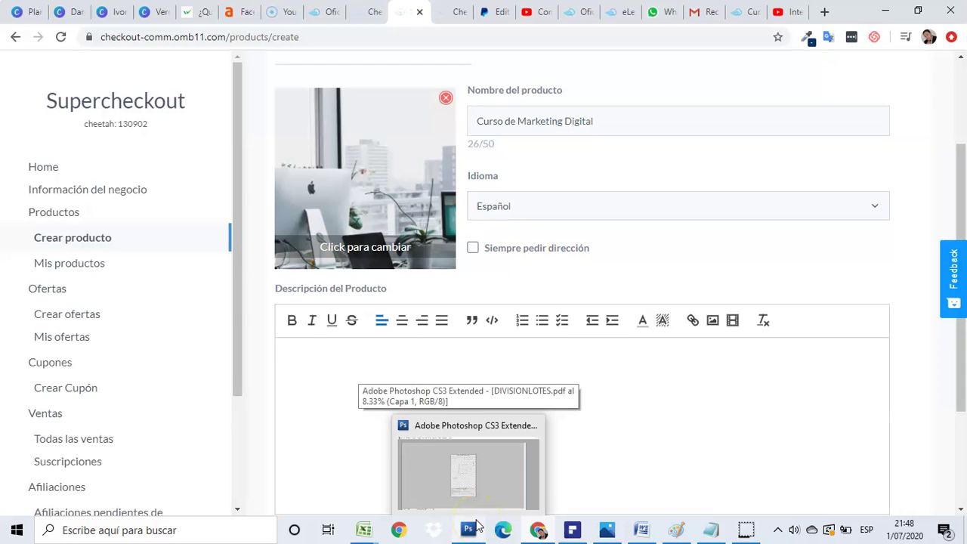
pyautogui.click(476, 525)
pyautogui.write('Aprende')
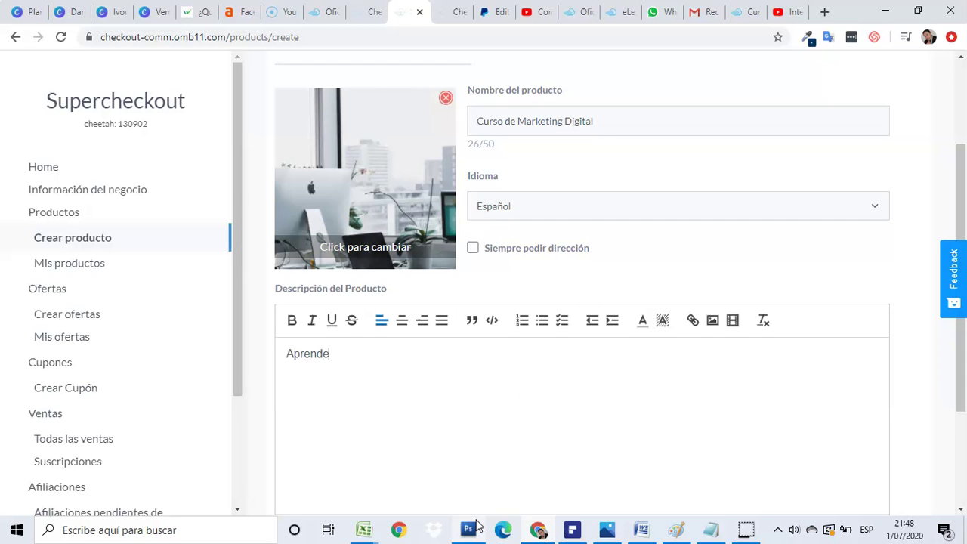
pyautogui.write(' todo lo relacona')
pyautogui.write('nado')
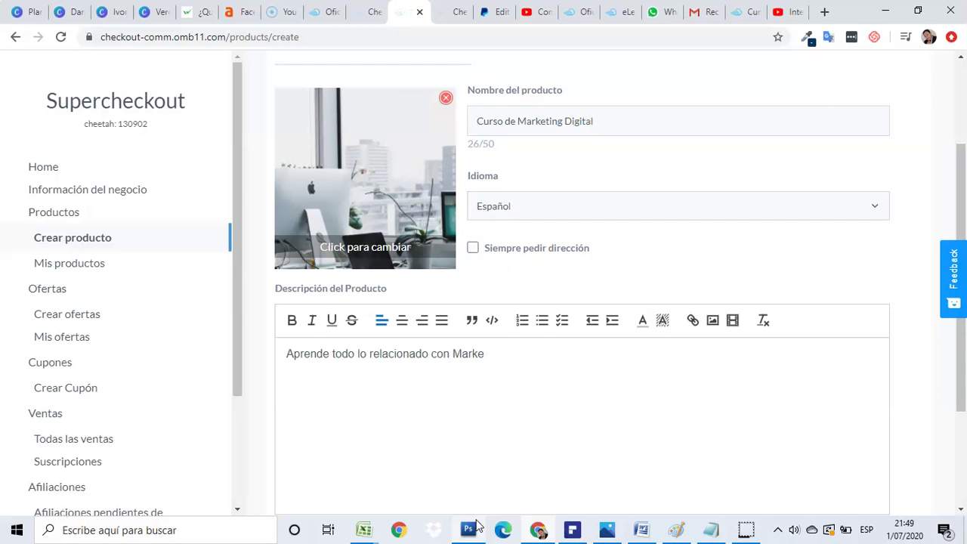
pyautogui.write('con Marketing Digital')
pyautogui.moveTo(476, 527)
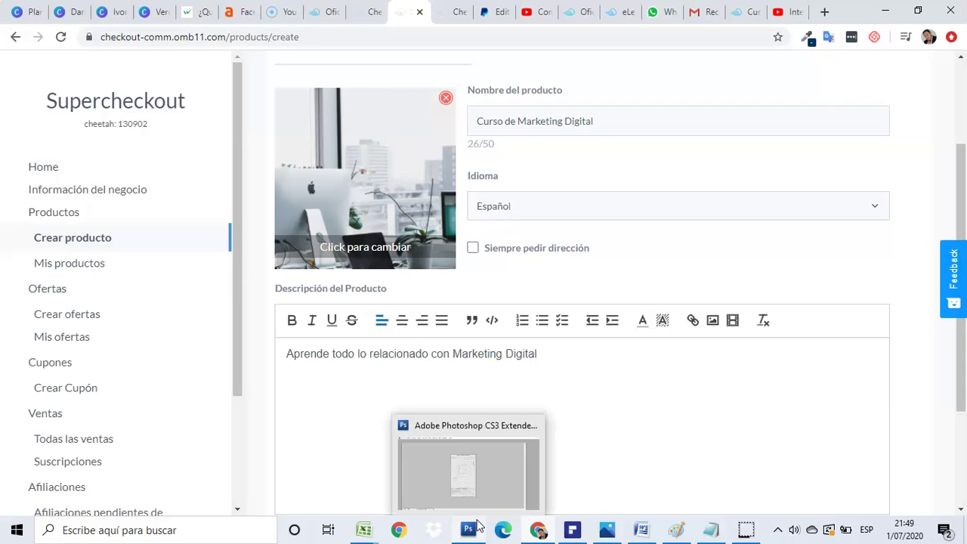
pyautogui.write('lo que es el')
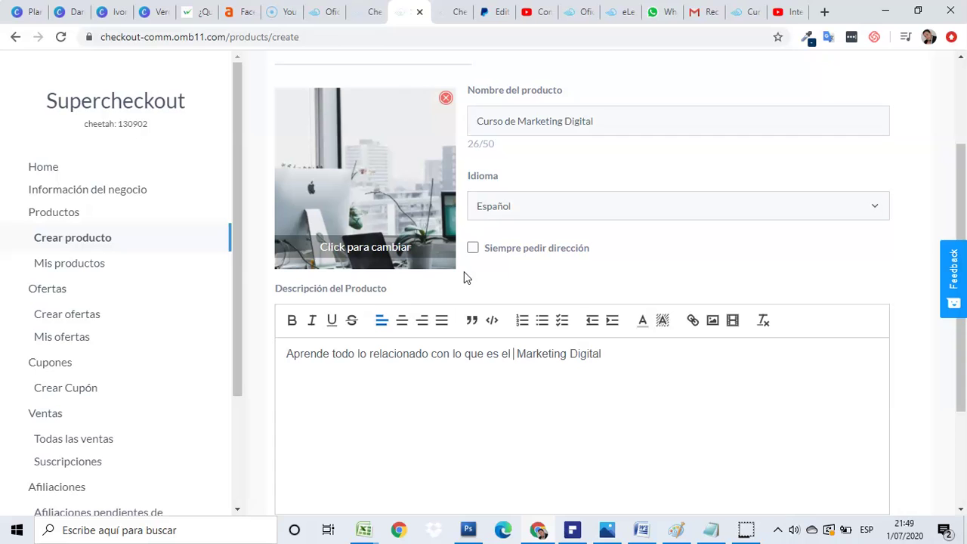
pyautogui.click(432, 395)
# - Keep product type Digital and pick Cursos o suscripciones as the category
pyautogui.scroll(-2, 431, 397)
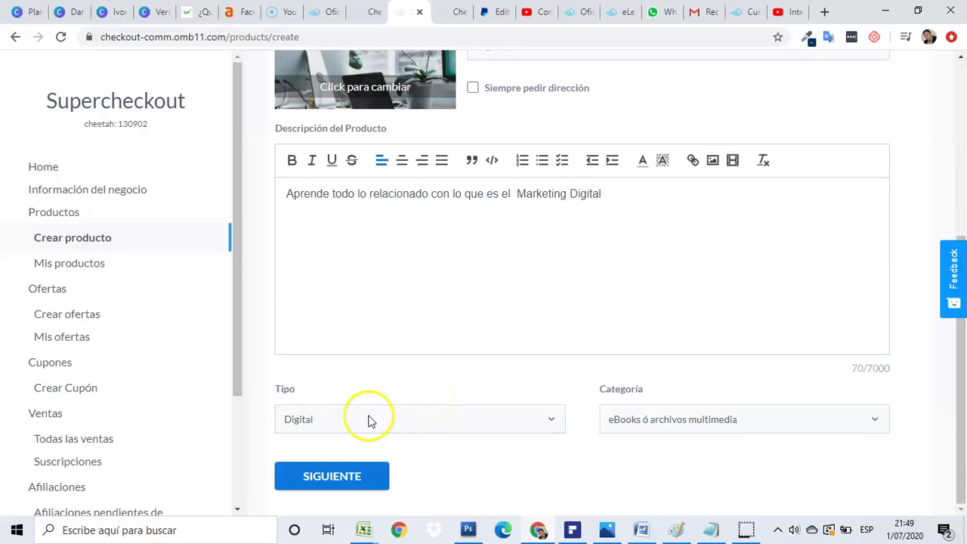
pyautogui.click(431, 429)
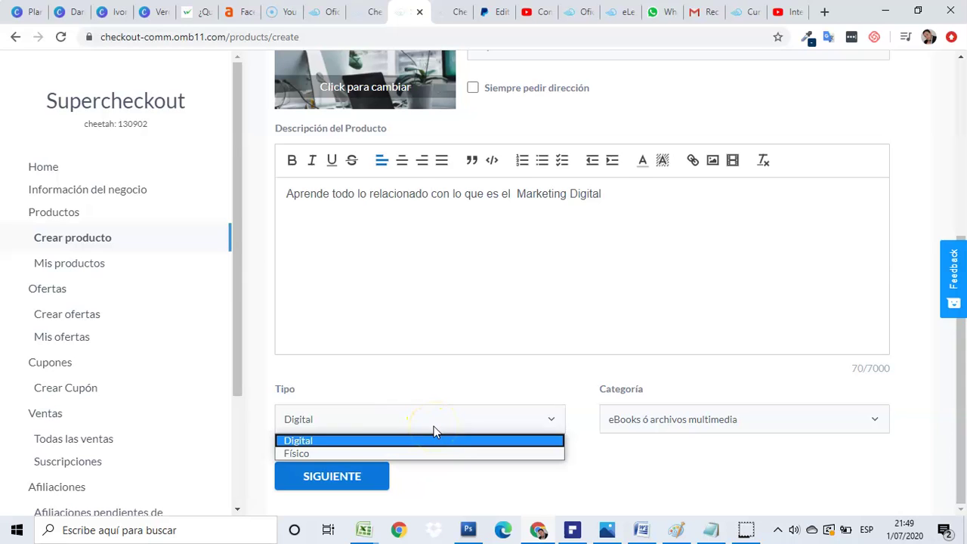
pyautogui.click(325, 443)
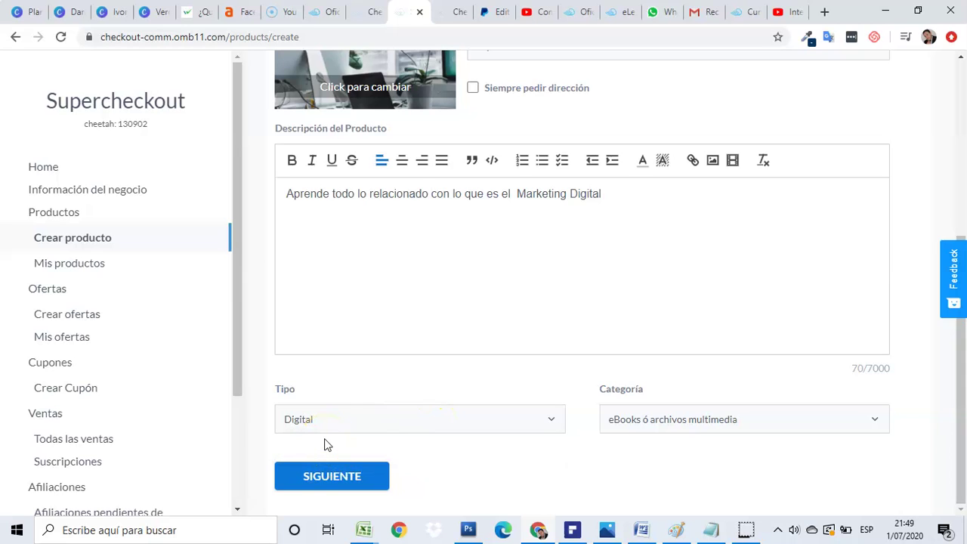
pyautogui.click(830, 421)
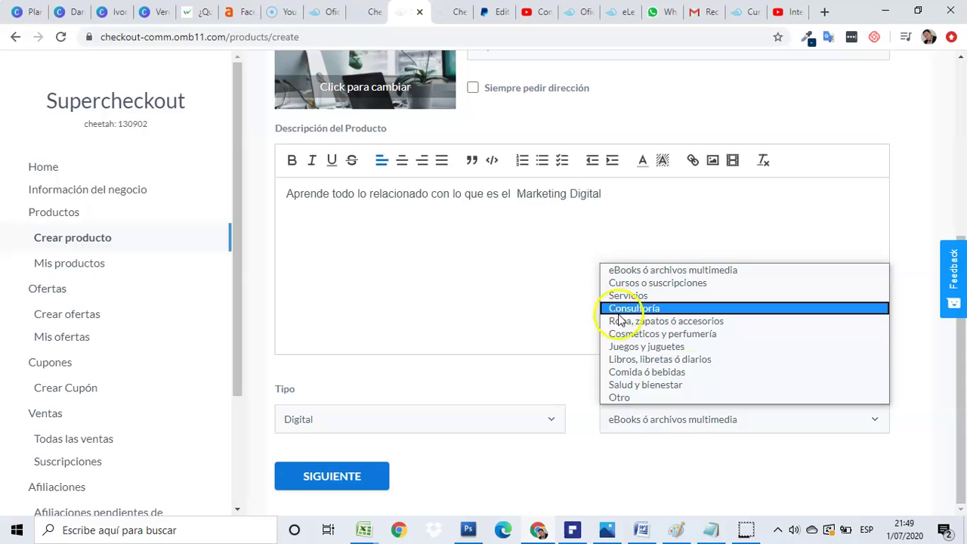
pyautogui.click(668, 285)
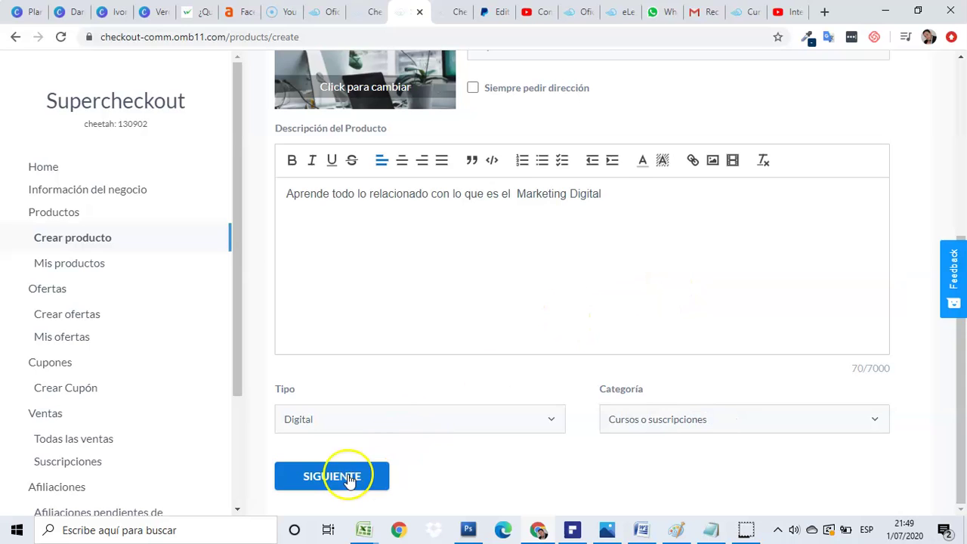
# - Continue to the Precios step and enable the PayPal 'Curso virtual' payment option
pyautogui.click(322, 481)
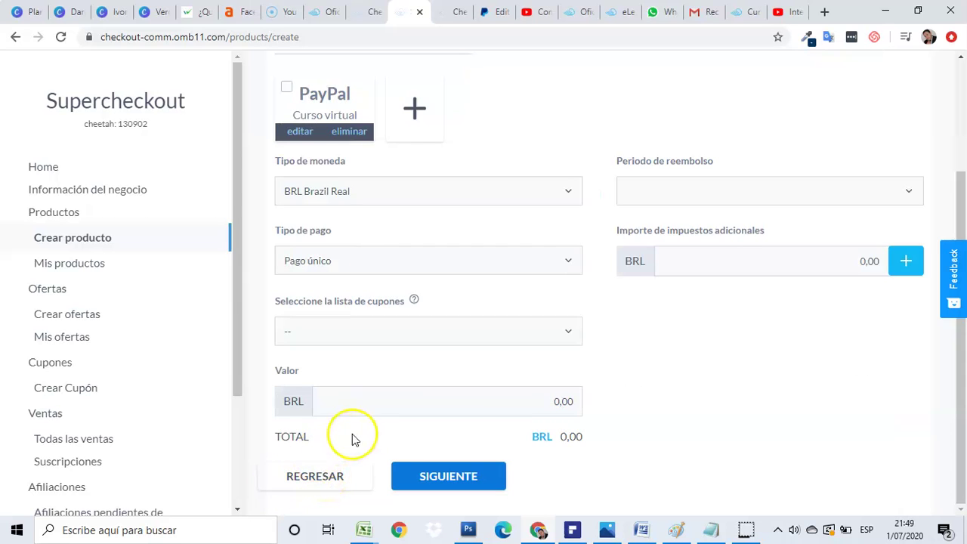
pyautogui.scroll(2, 352, 438)
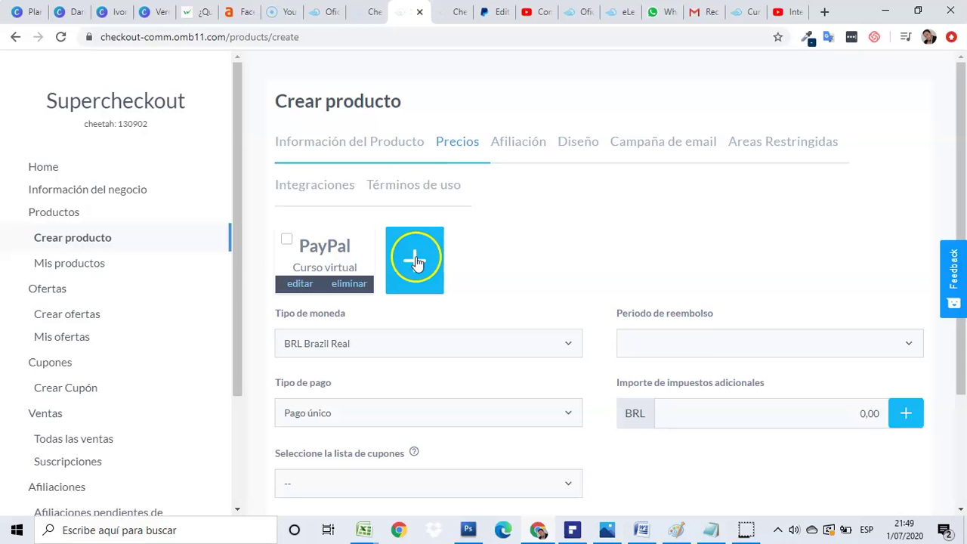
pyautogui.click(287, 239)
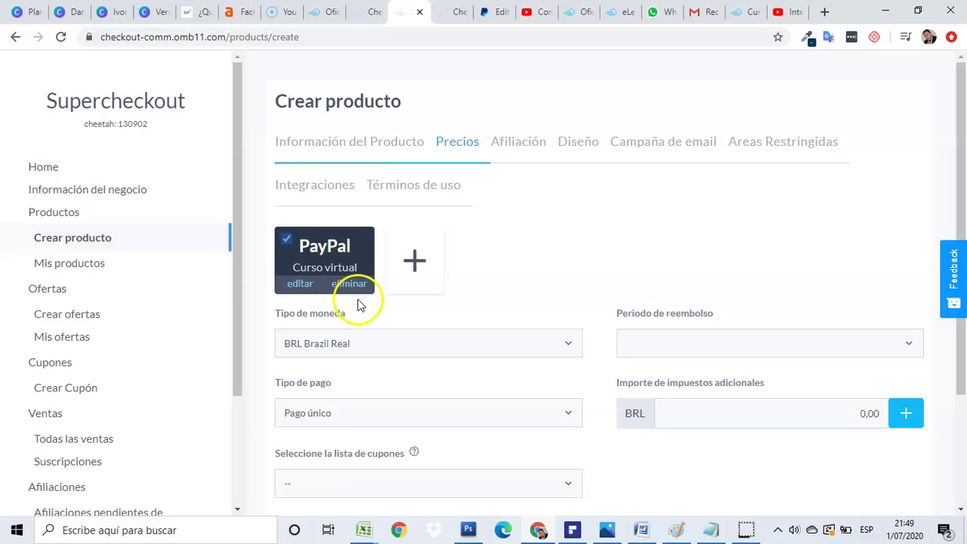
# - Switch the currency to USD United States Dollar
pyautogui.scroll(-1, 359, 305)
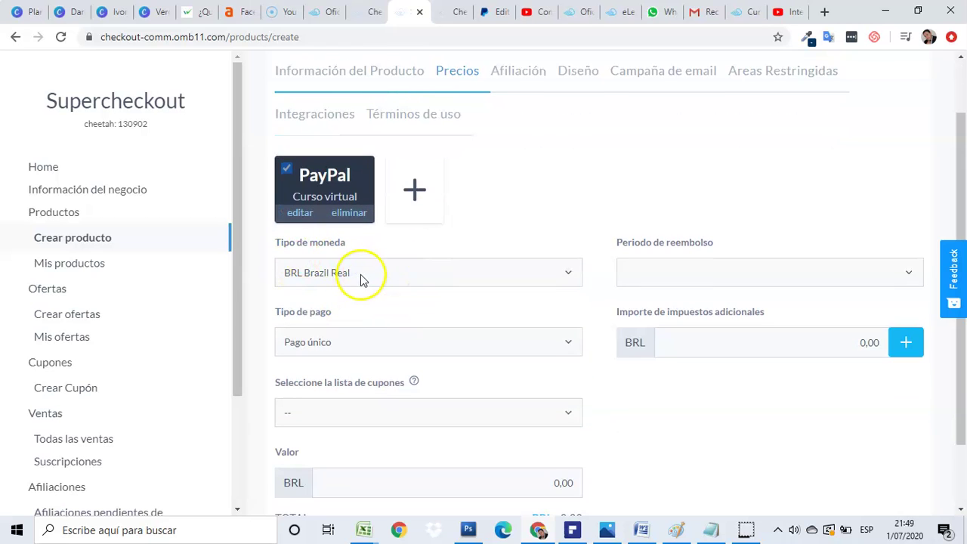
pyautogui.click(360, 276)
pyautogui.click(355, 6)
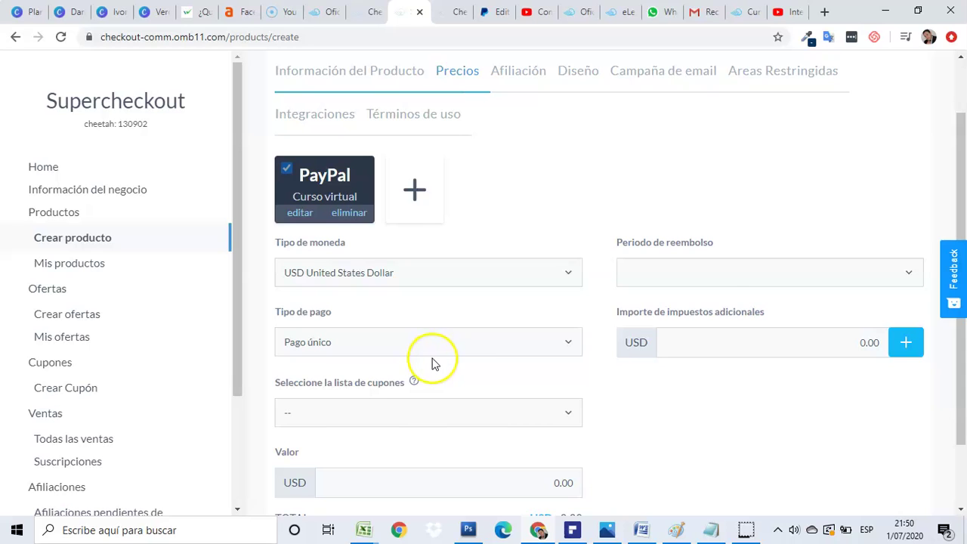
pyautogui.click(698, 268)
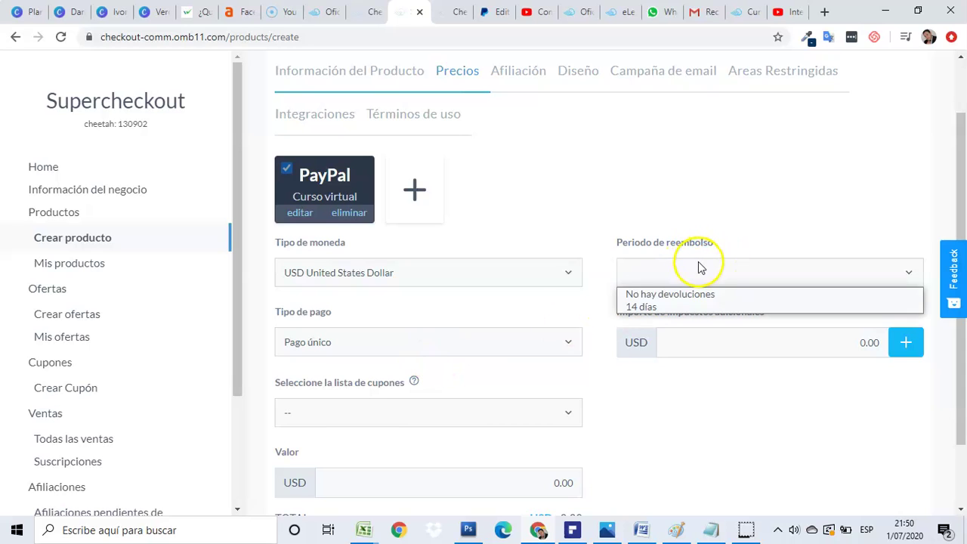
pyautogui.click(638, 307)
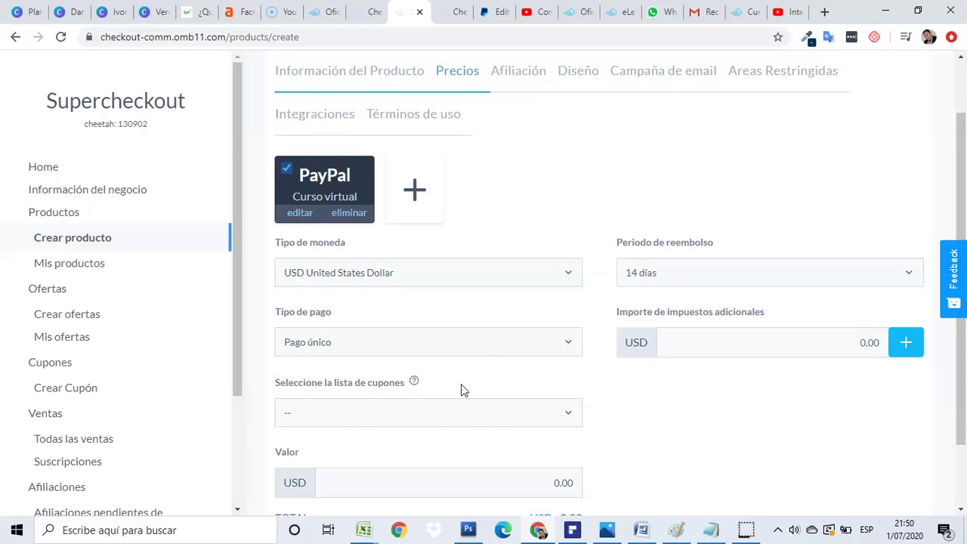
pyautogui.click(344, 348)
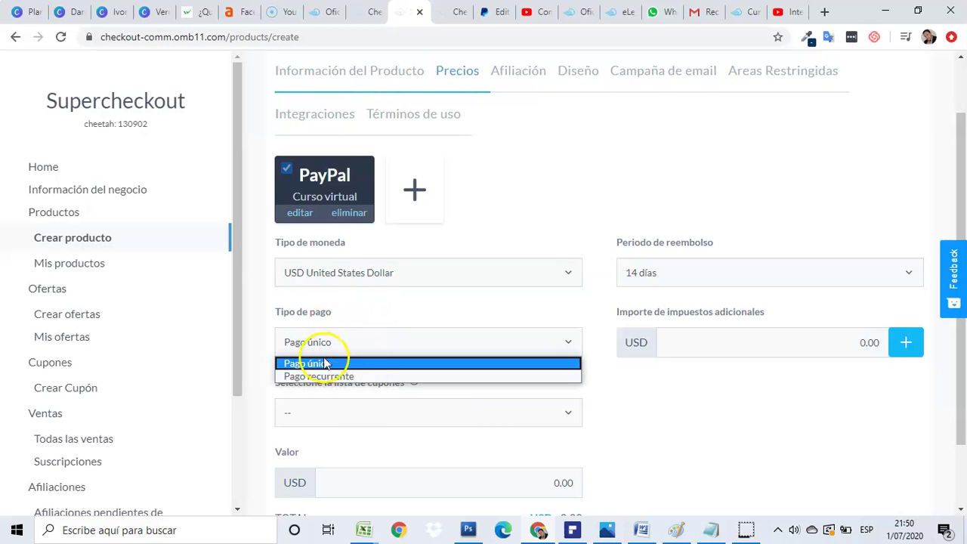
pyautogui.click(334, 364)
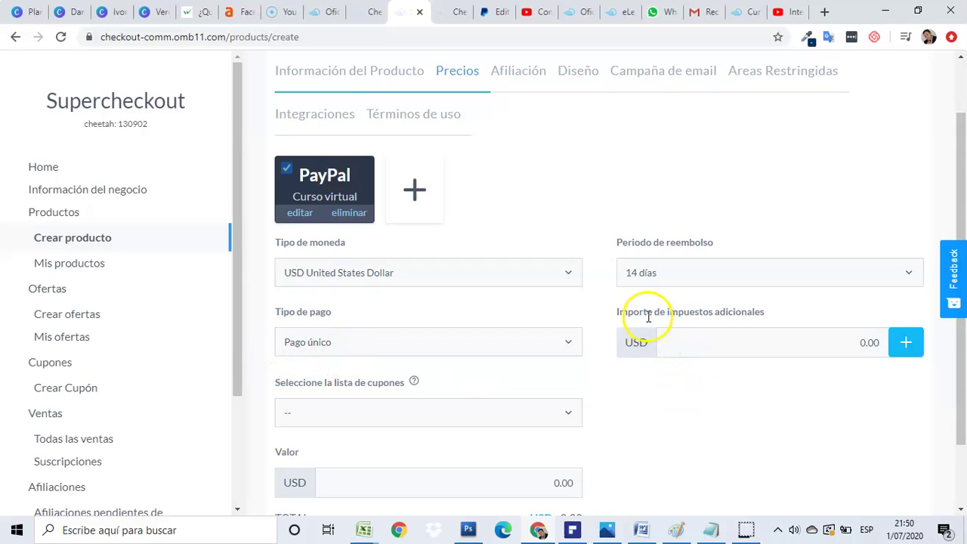
pyautogui.scroll(-1, 807, 352)
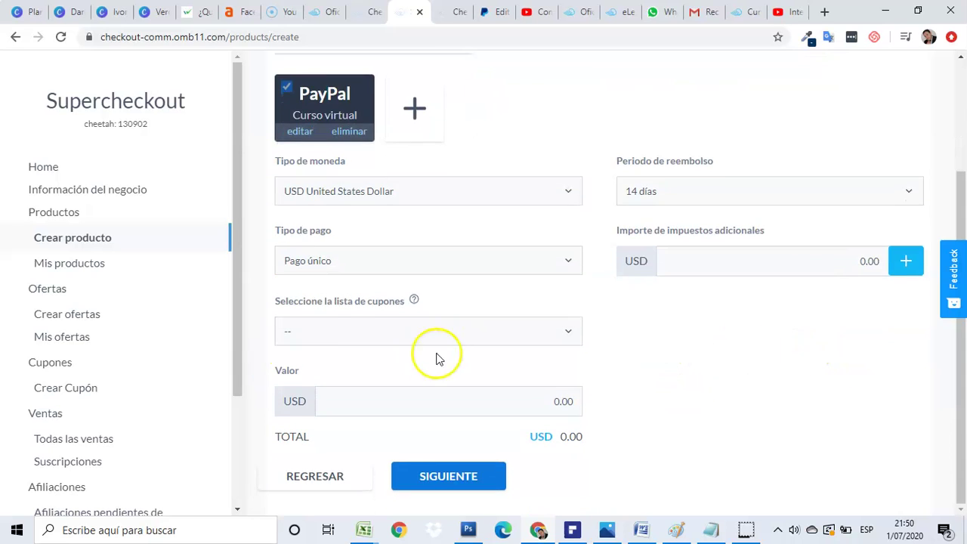
pyautogui.click(342, 330)
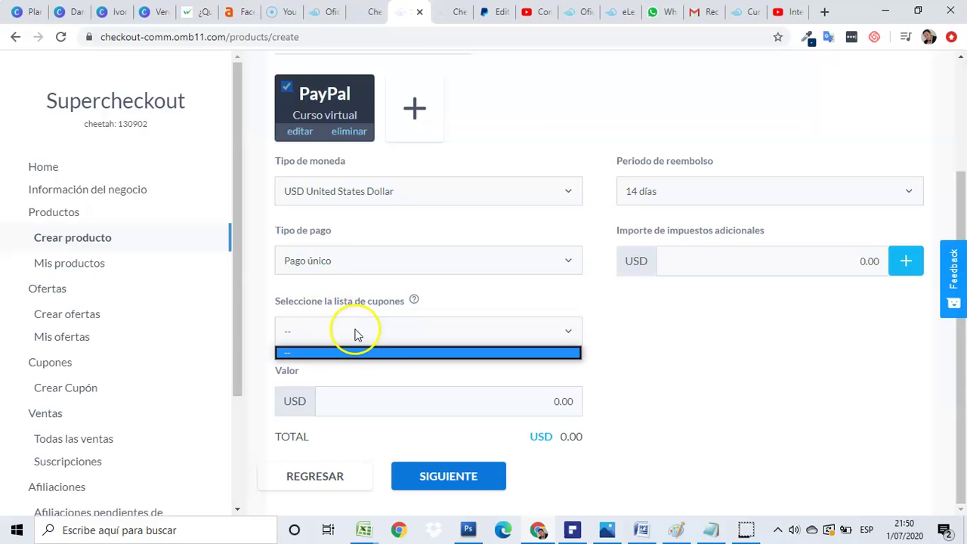
pyautogui.click(596, 336)
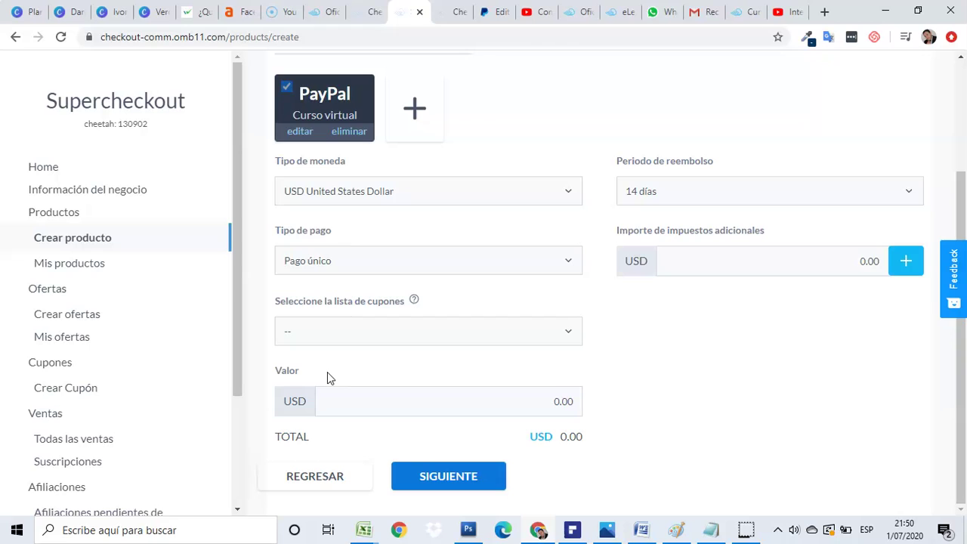
pyautogui.click(409, 335)
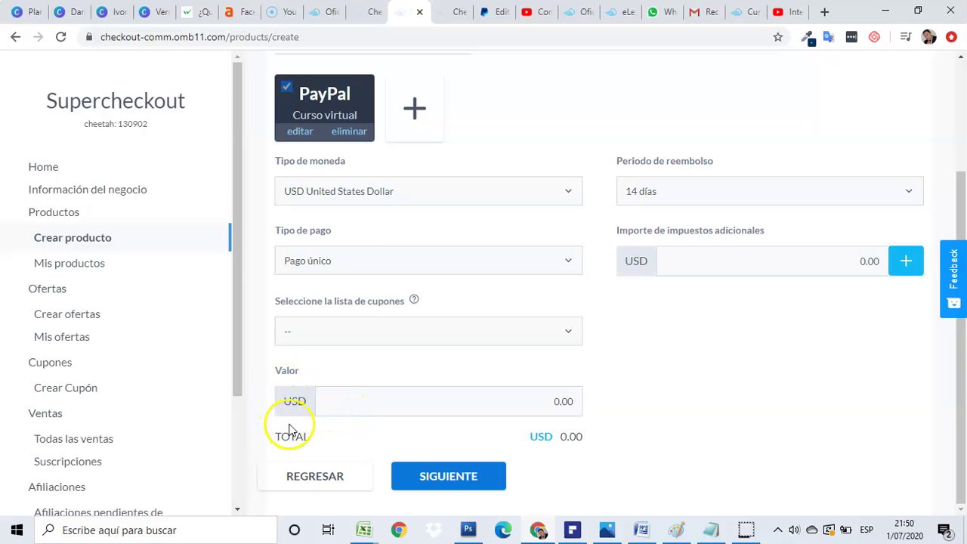
# - Enter 97.00 in Valor and leave 'IVA habilitado' unchecked after toggling it
pyautogui.click(508, 408)
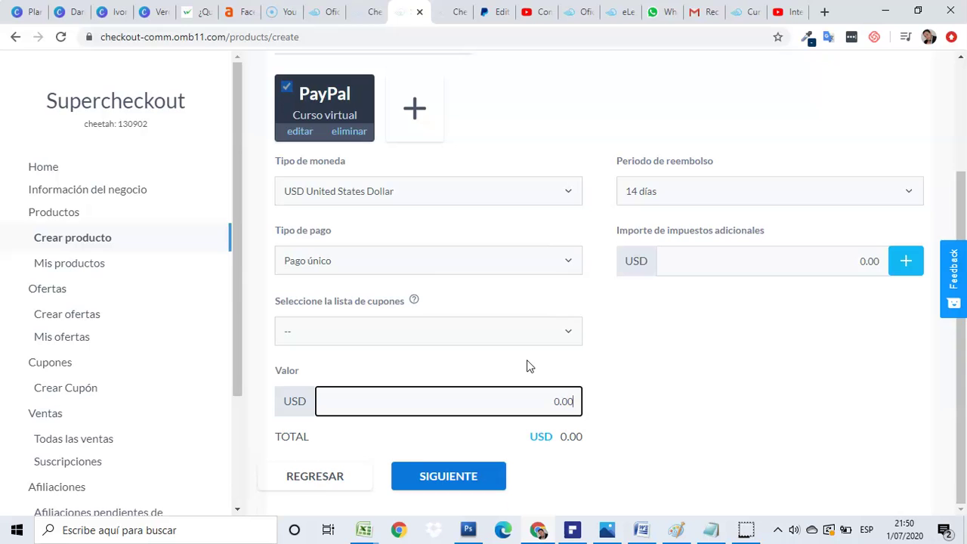
pyautogui.write('97.00')
pyautogui.click(741, 417)
pyautogui.scroll(-1, 744, 420)
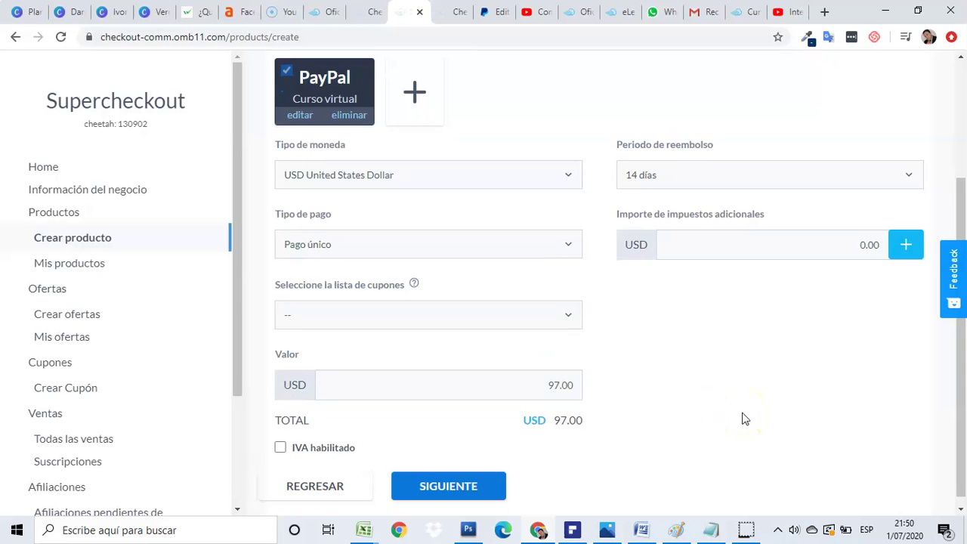
pyautogui.click(280, 439)
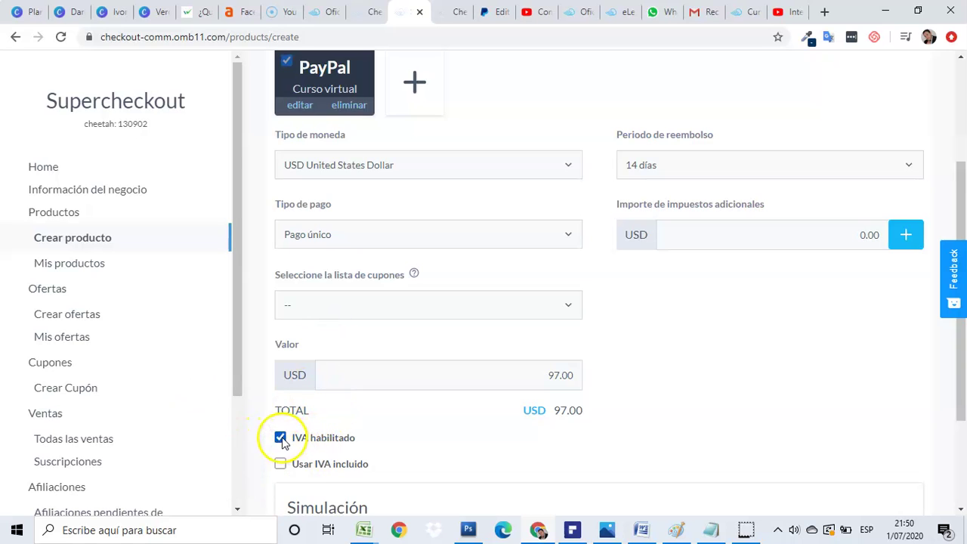
pyautogui.click(280, 438)
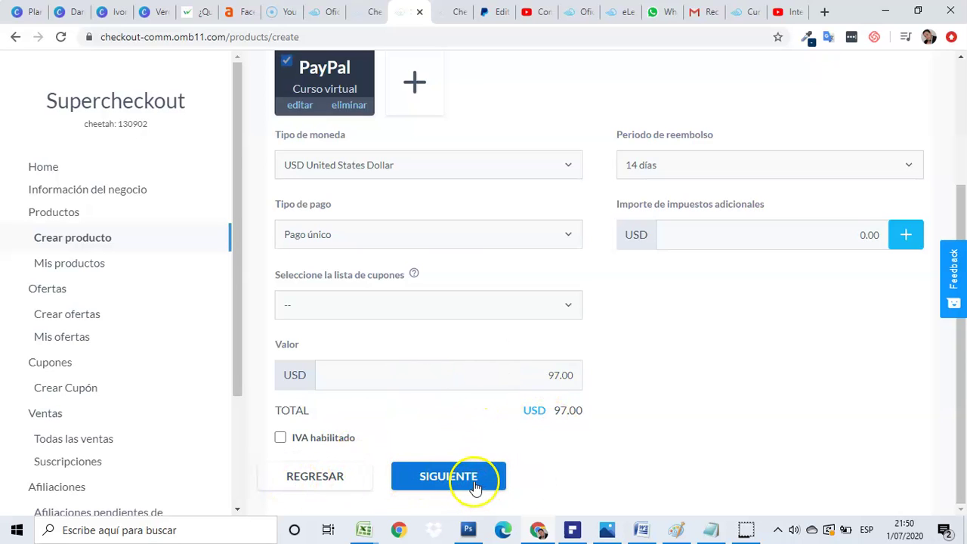
# - Advance with SIGUIENTE to the Afiliación tab, keeping affiliation unchecked
pyautogui.click(475, 483)
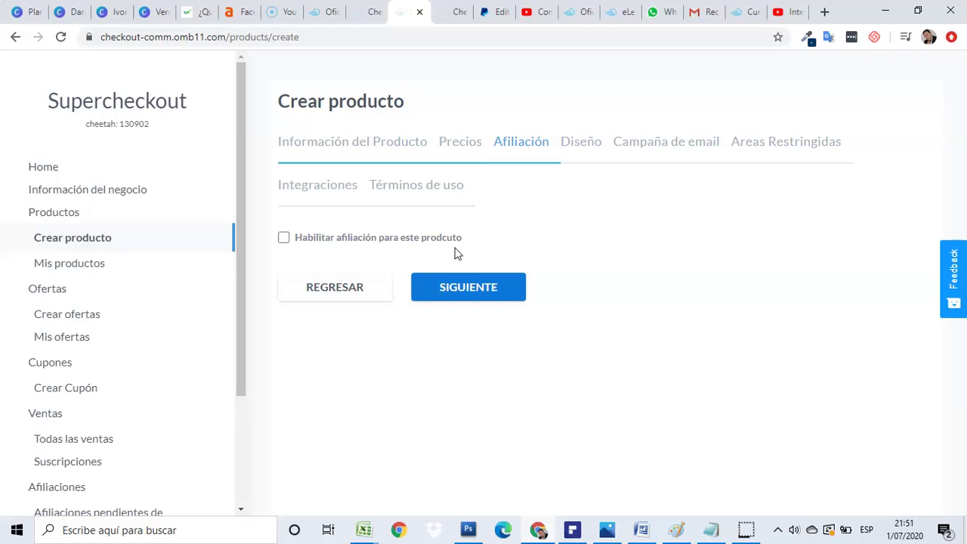
# - Advance to the Diseño step and browse the checkout templates, keeping 3 Steps Checkout selected
pyautogui.click(472, 299)
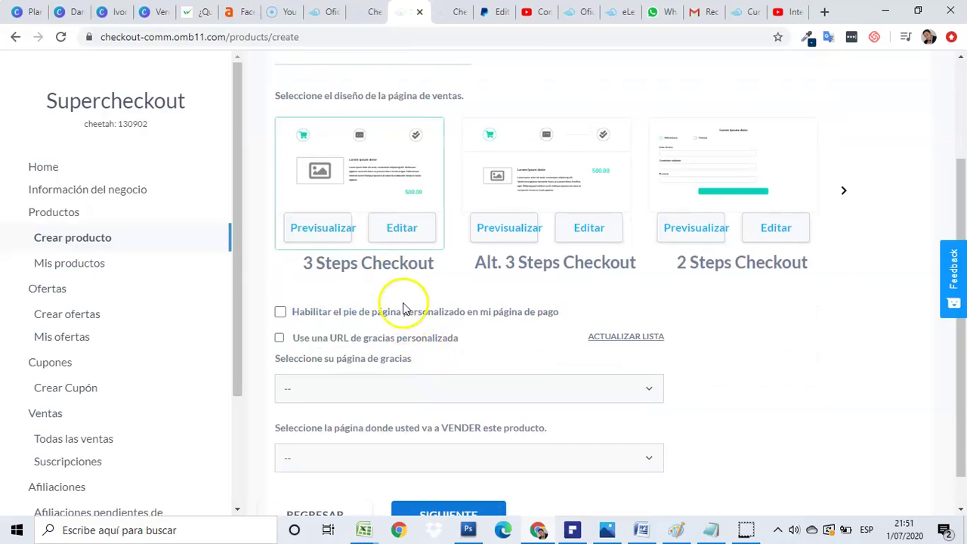
pyautogui.scroll(1, 408, 306)
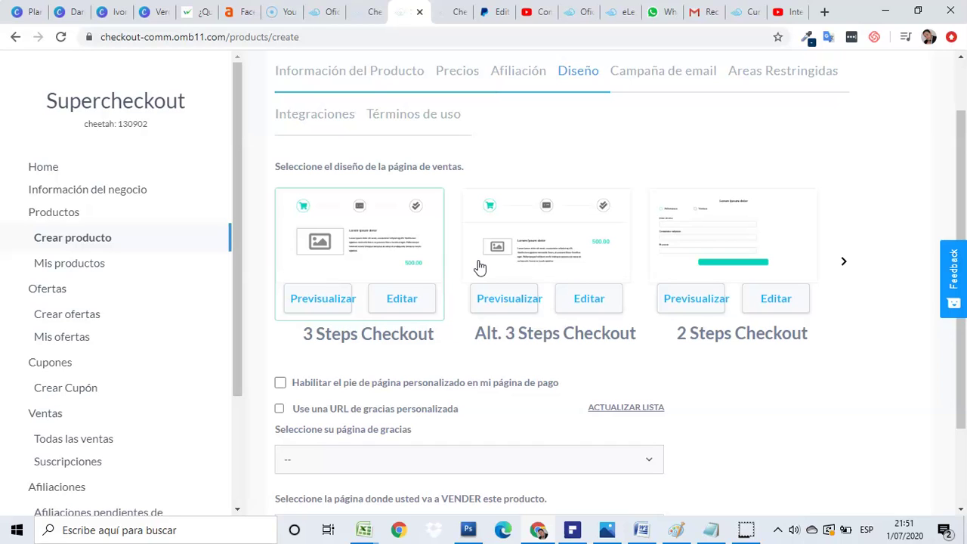
pyautogui.click(843, 262)
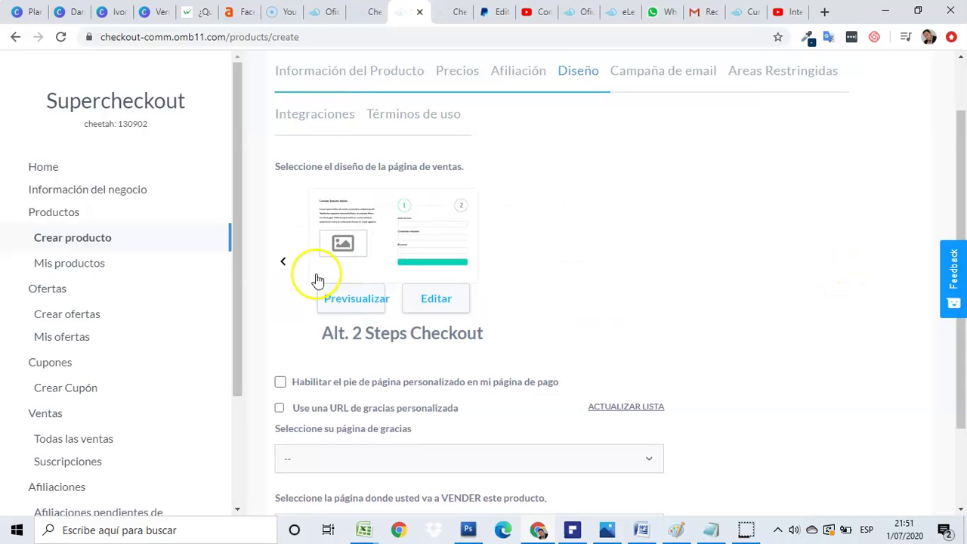
pyautogui.click(282, 262)
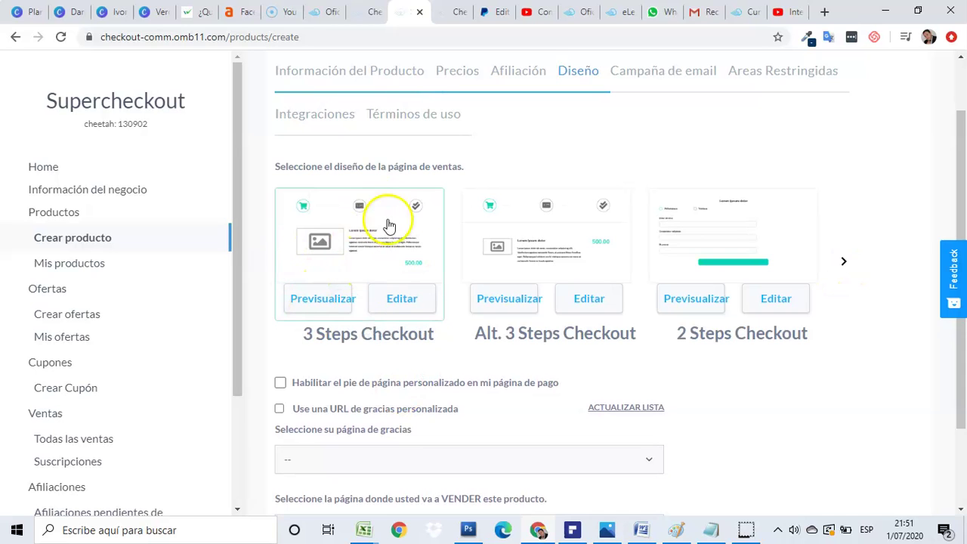
pyautogui.scroll(-2, 325, 330)
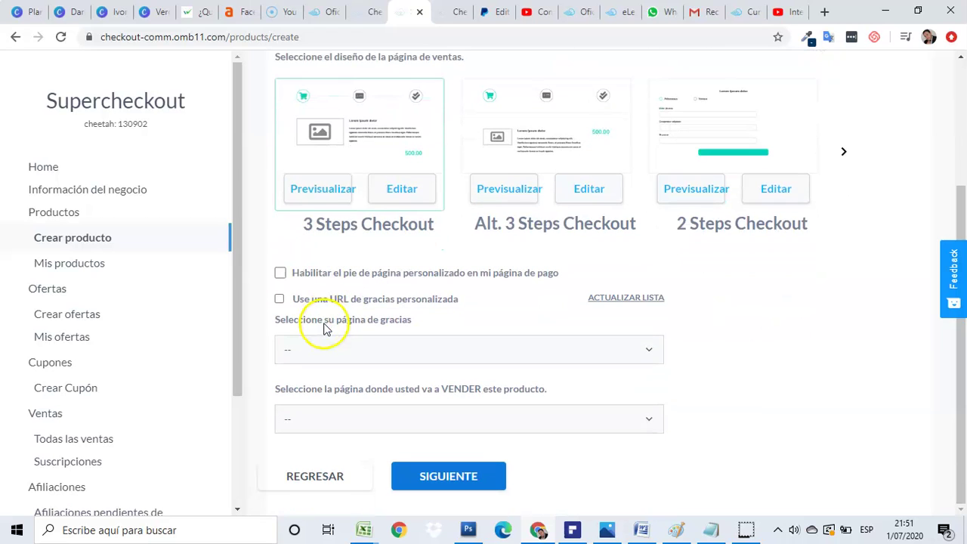
pyautogui.scroll(1, 440, 295)
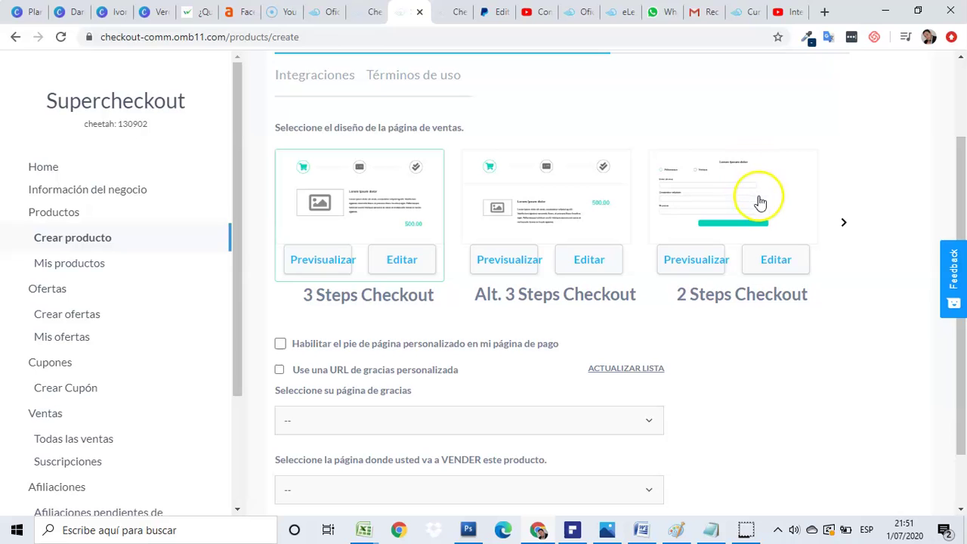
pyautogui.click(842, 223)
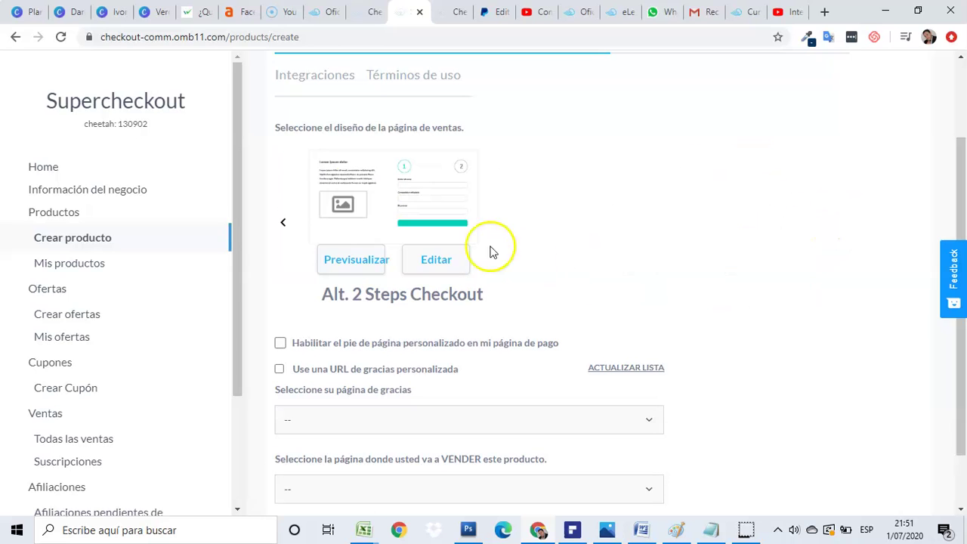
pyautogui.click(280, 225)
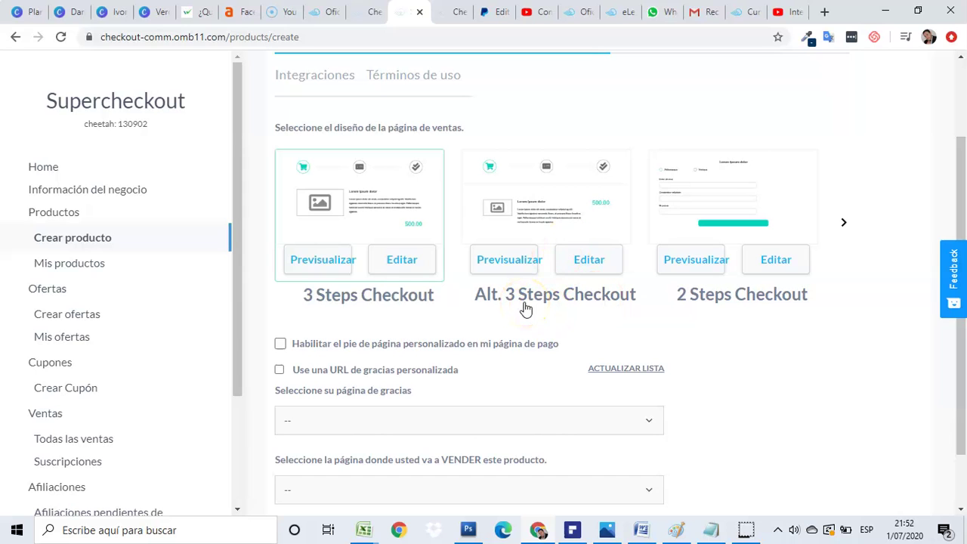
pyautogui.scroll(-1, 525, 310)
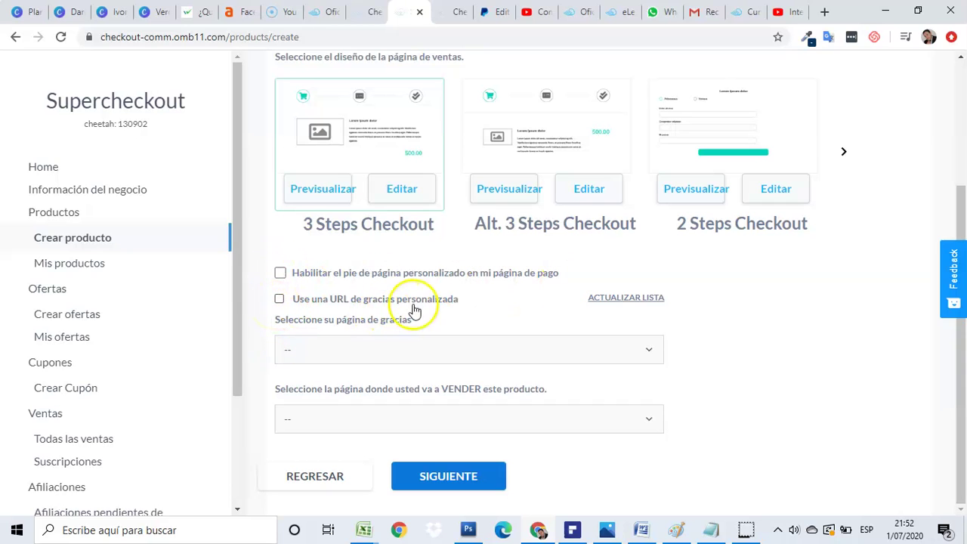
# - Enable 'Use una URL de gracias personalizada', leaving the thank-you URL field empty for now
pyautogui.click(280, 299)
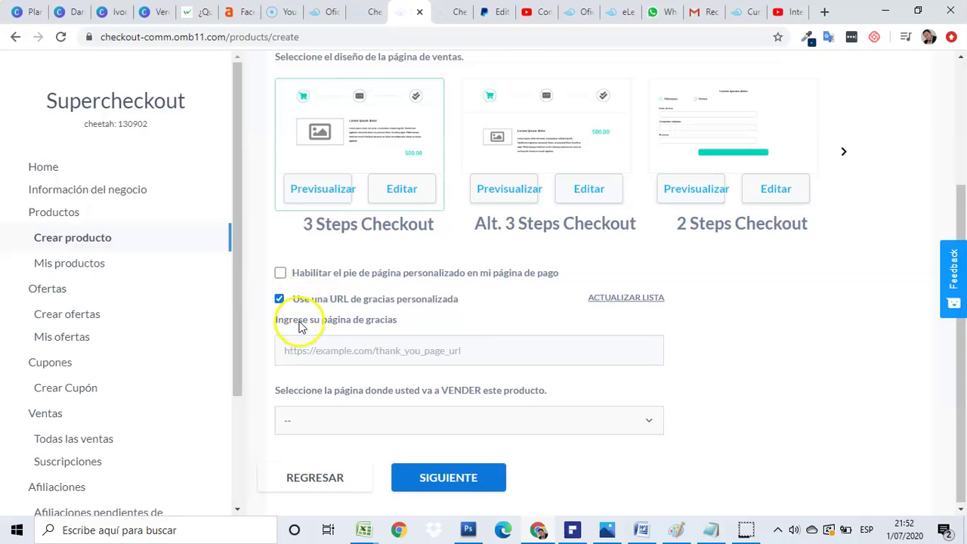
pyautogui.click(506, 350)
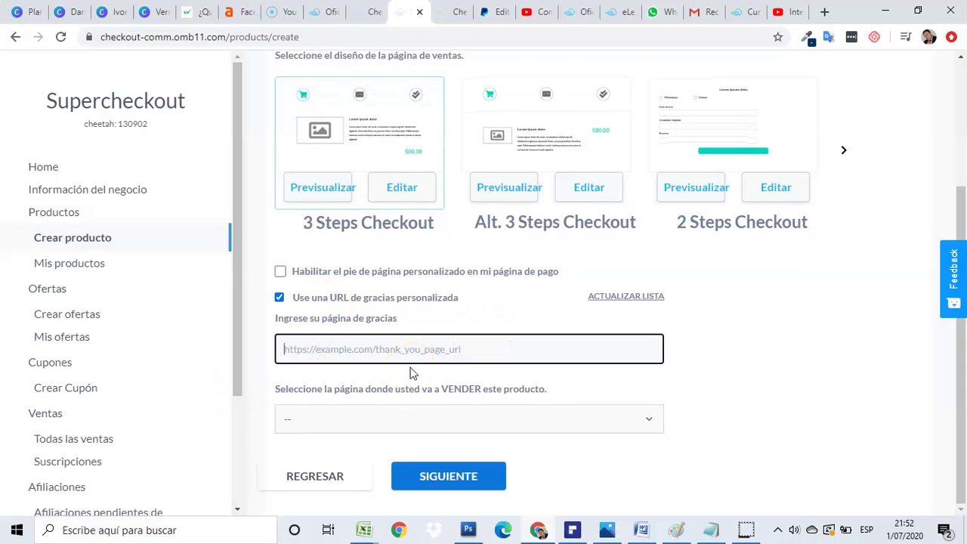
pyautogui.click(331, 355)
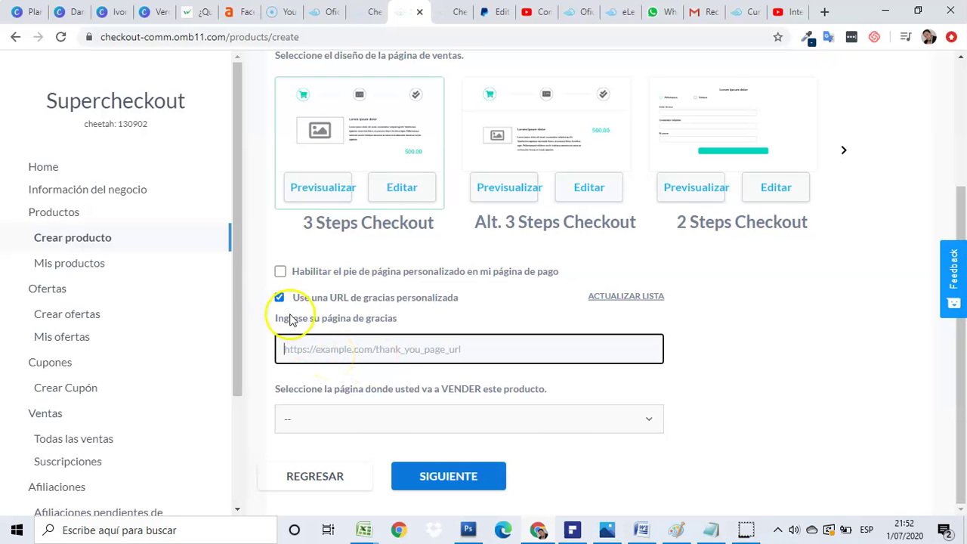
# - In the eLearning course editor, show the embed code dialog and select the Enlace Directo URL
pyautogui.click(626, 15)
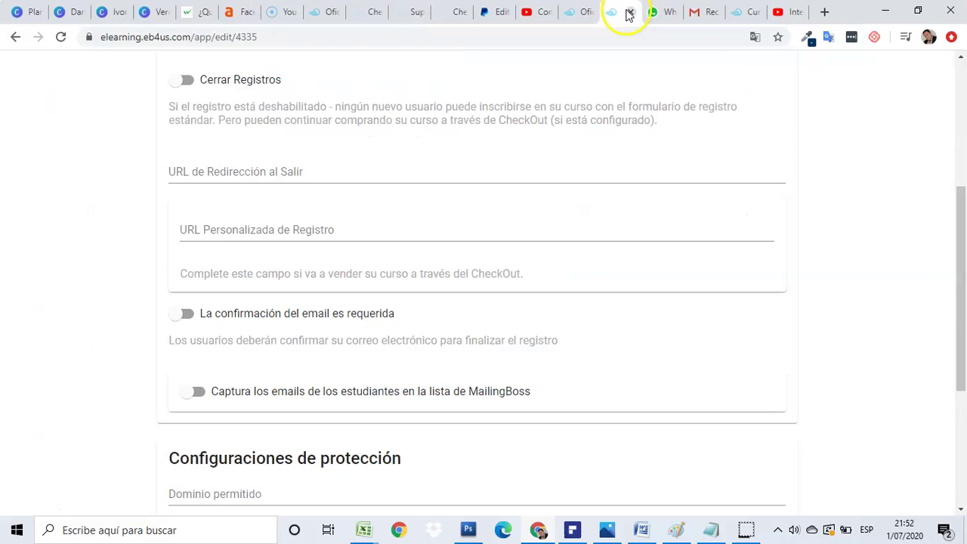
pyautogui.scroll(4, 544, 106)
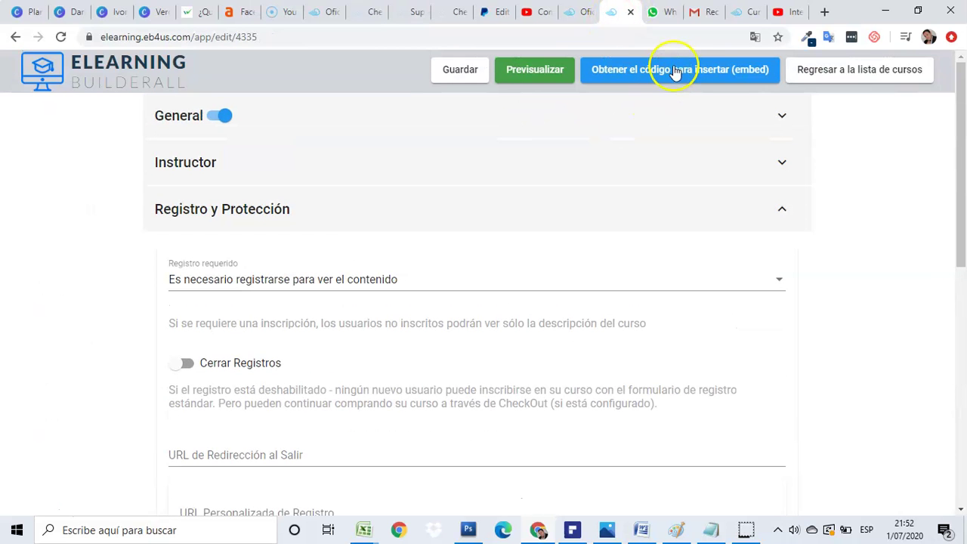
pyautogui.click(673, 68)
pyautogui.moveTo(526, 260); pyautogui.dragTo(227, 270)
pyautogui.hotkey('ctrl', 'c')
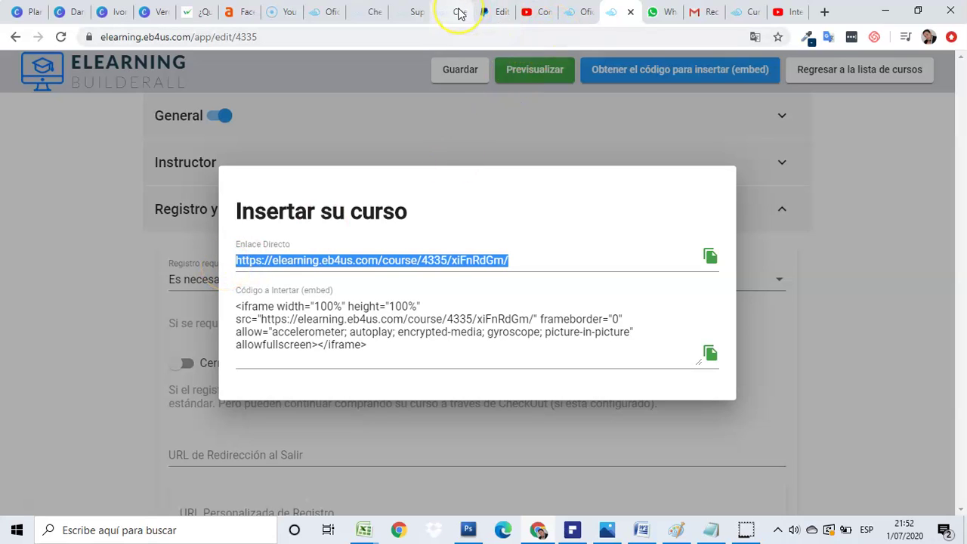
# - Paste the eLearning course's direct link as the custom thank-you page URL
pyautogui.click(360, 20)
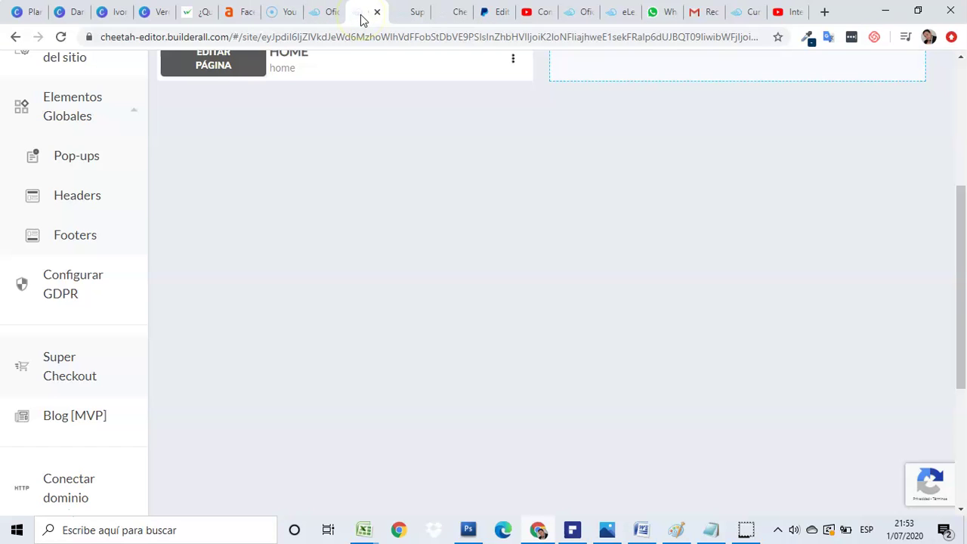
pyautogui.click(403, 24)
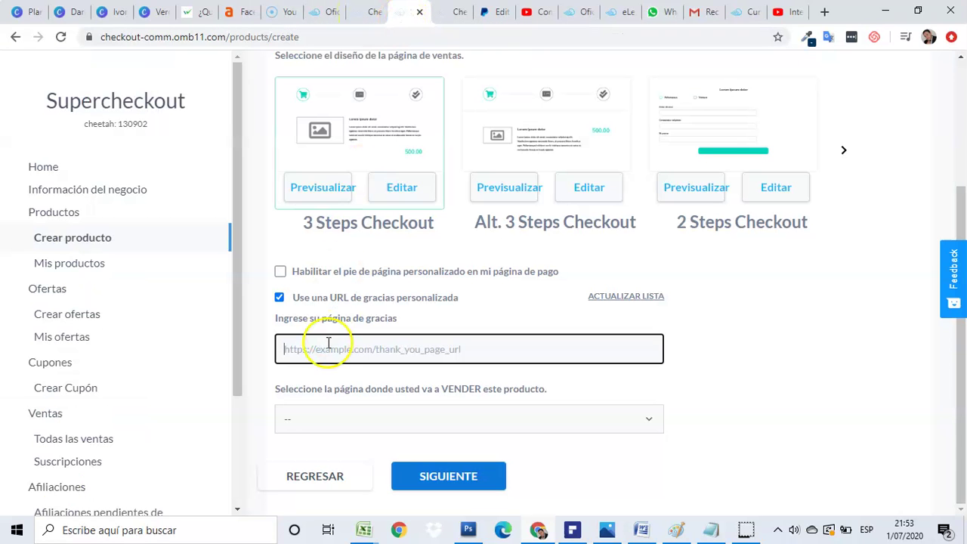
pyautogui.hotkey('ctrl', 'v')
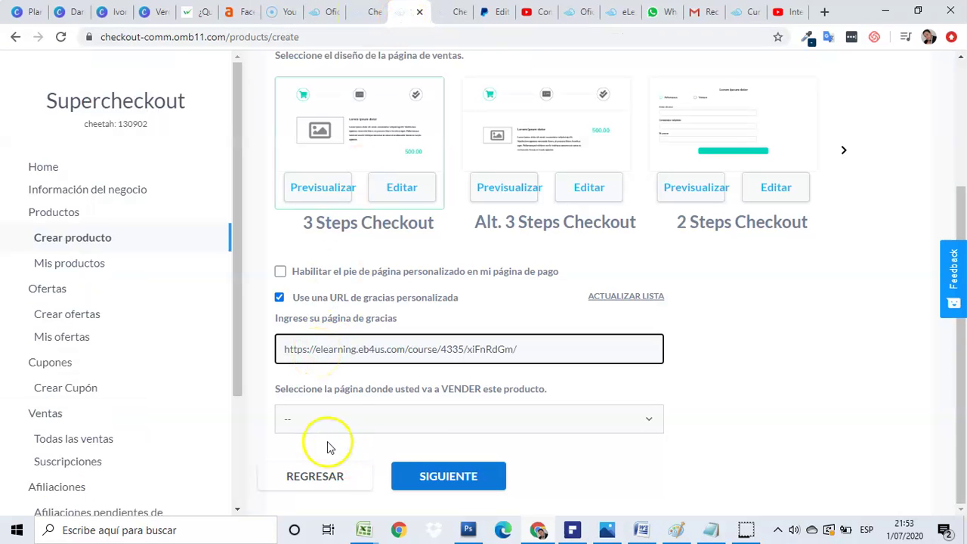
pyautogui.click(288, 402)
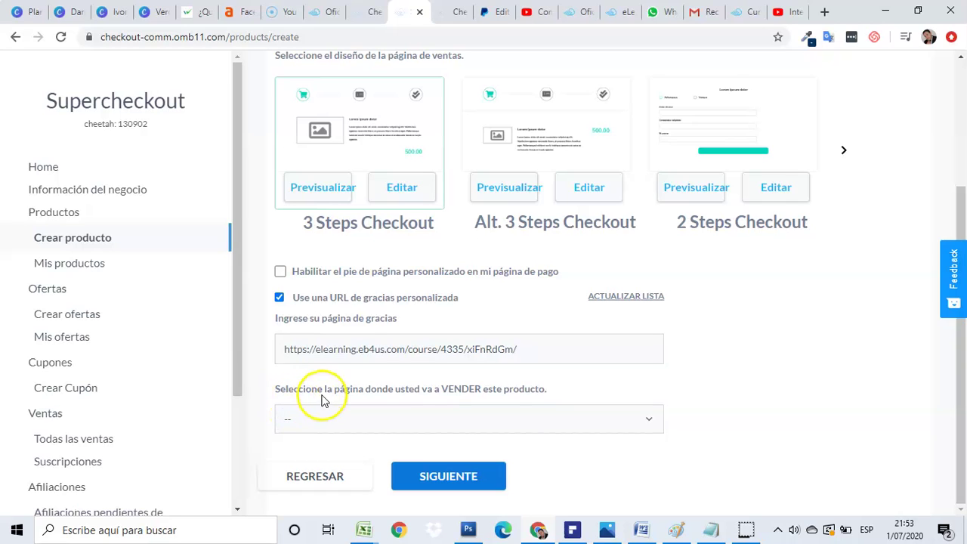
# - Choose Home as the page to sell on and continue to Campaña de email
pyautogui.click(564, 426)
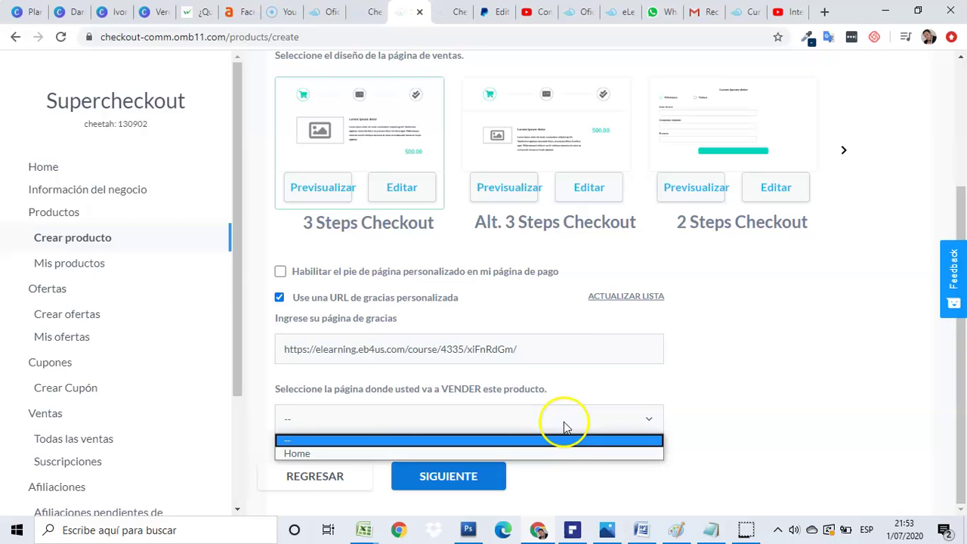
pyautogui.click(323, 455)
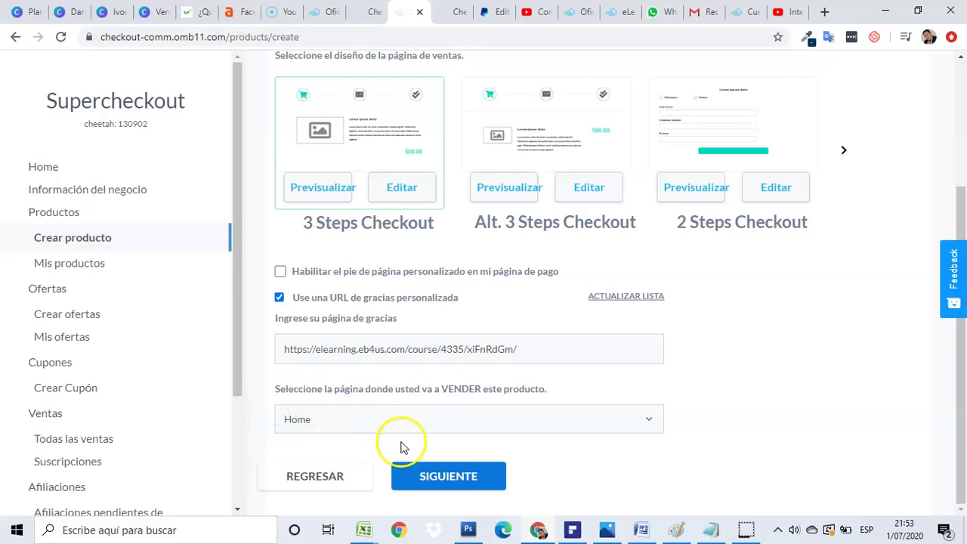
pyautogui.click(453, 484)
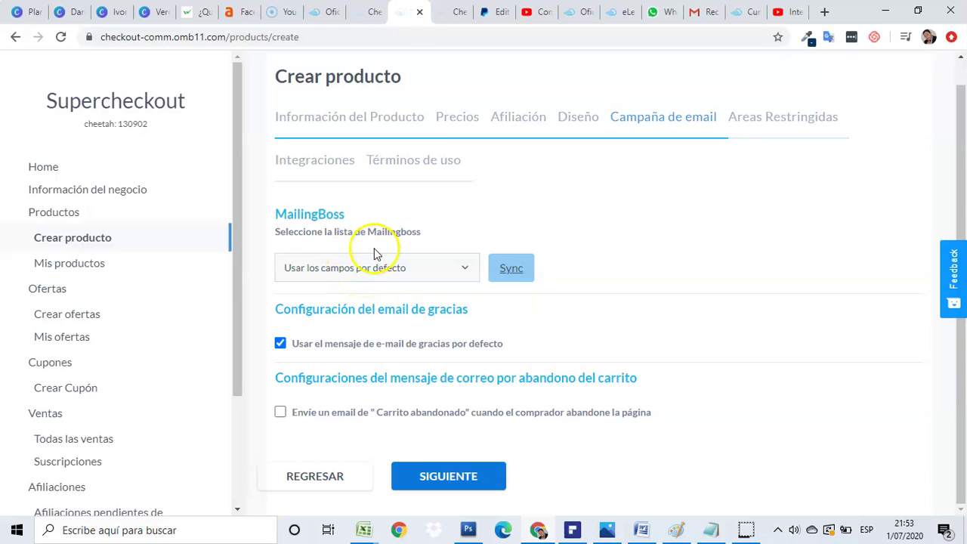
# - Leave default email settings: MailingBoss fields unchanged, thank-you email on, abandoned-cart email off; go to Areas Restringidas
pyautogui.click(464, 271)
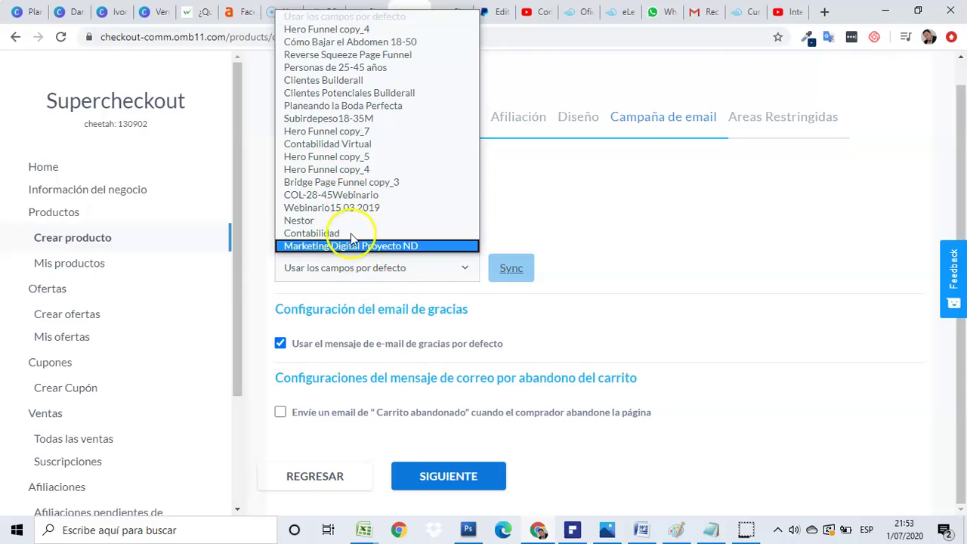
pyautogui.click(732, 251)
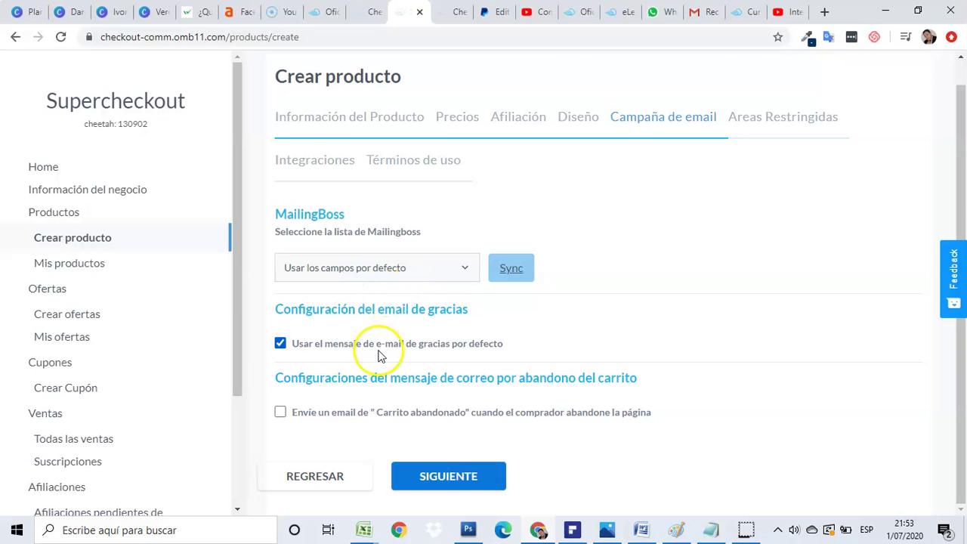
pyautogui.click(280, 414)
pyautogui.scroll(-2, 276, 406)
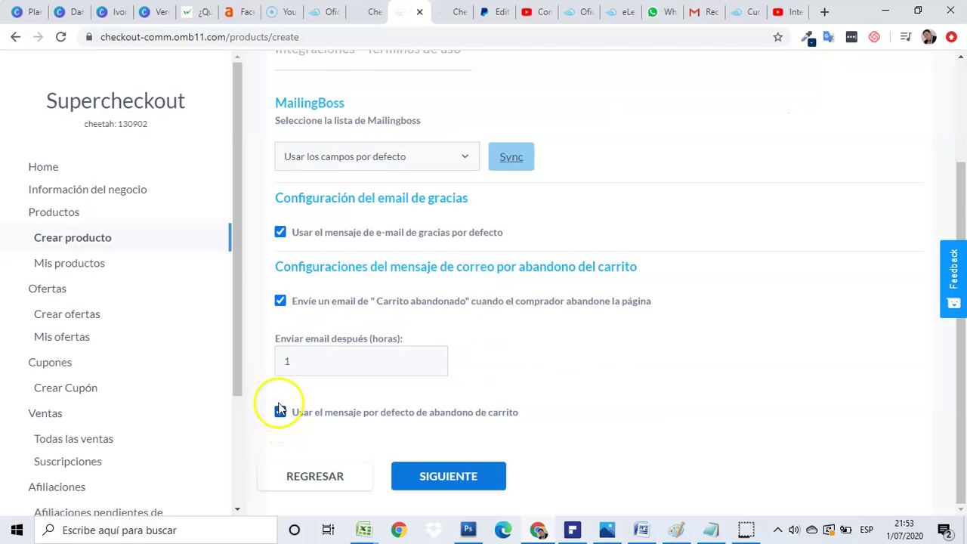
pyautogui.click(278, 233)
pyautogui.scroll(-1, 279, 249)
pyautogui.click(295, 255)
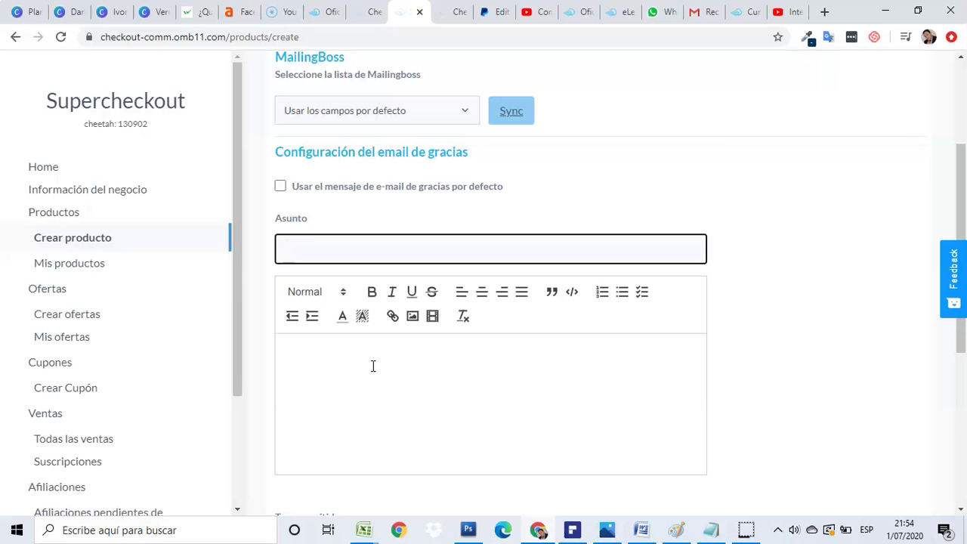
pyautogui.click(280, 187)
pyautogui.click(280, 301)
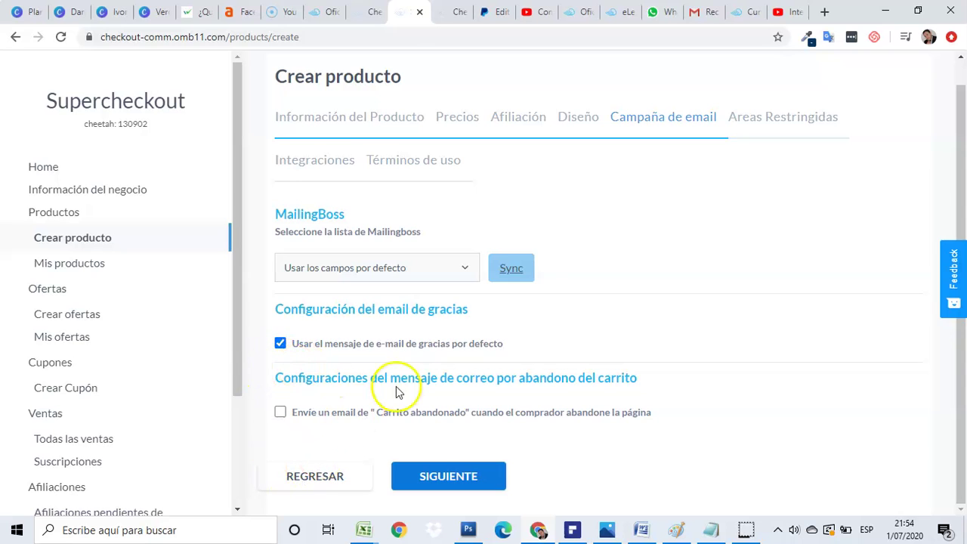
pyautogui.click(460, 475)
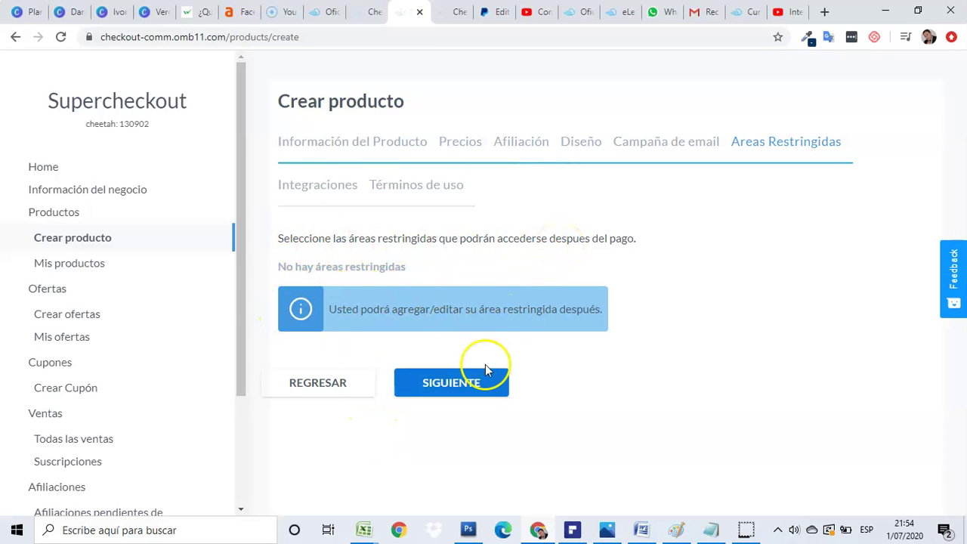
# - On Integraciones, register buyers as new E-learning students in 'Curso de Marketing Negocios y Ventas por Internet'
pyautogui.click(475, 387)
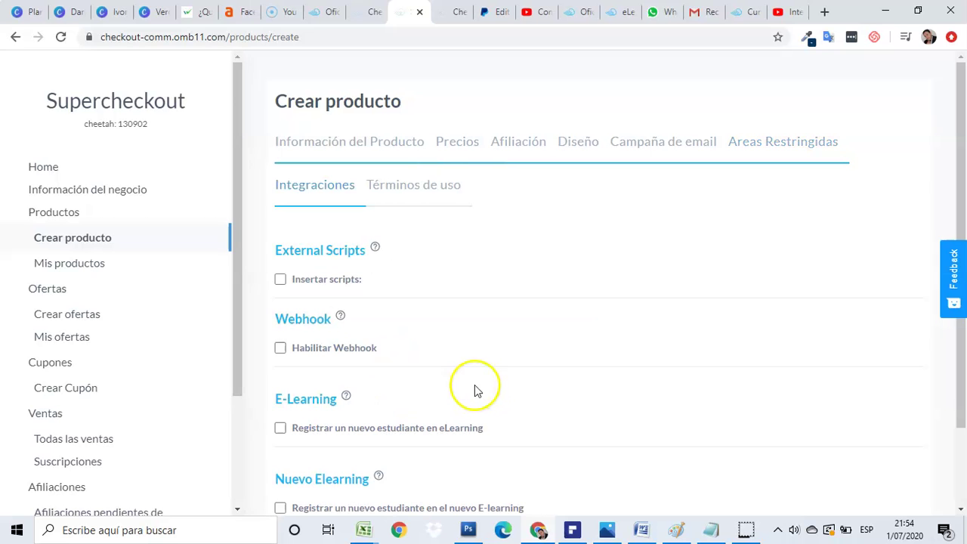
pyautogui.scroll(-2, 427, 337)
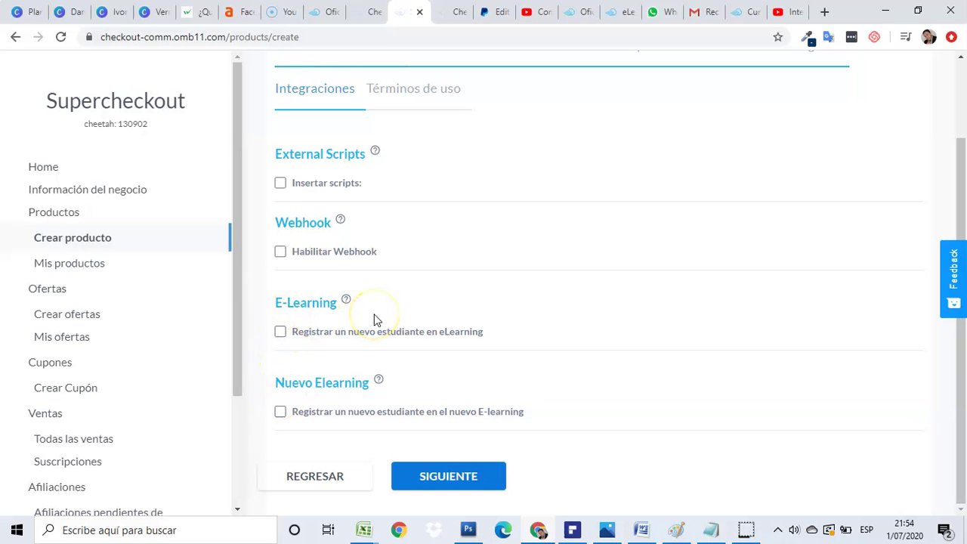
pyautogui.click(280, 413)
pyautogui.scroll(-1, 275, 434)
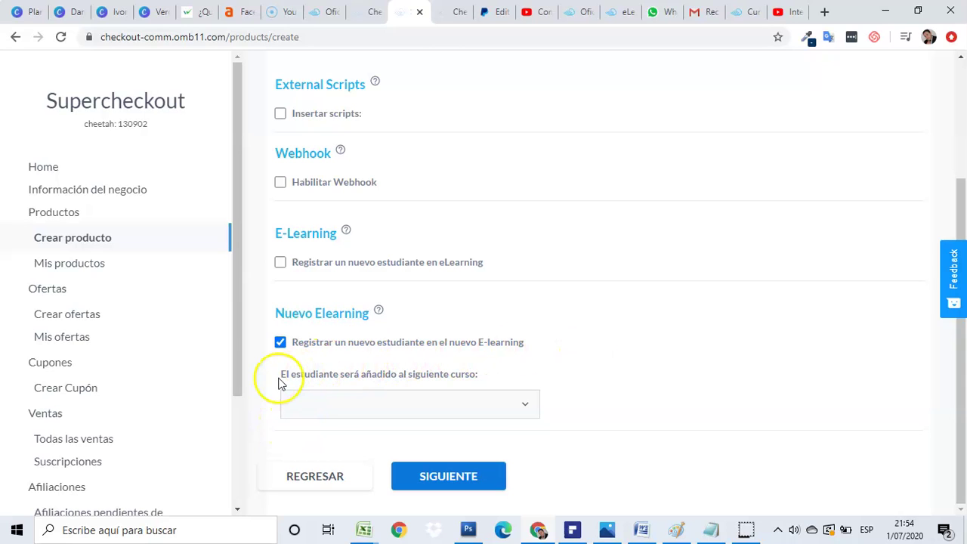
pyautogui.click(525, 405)
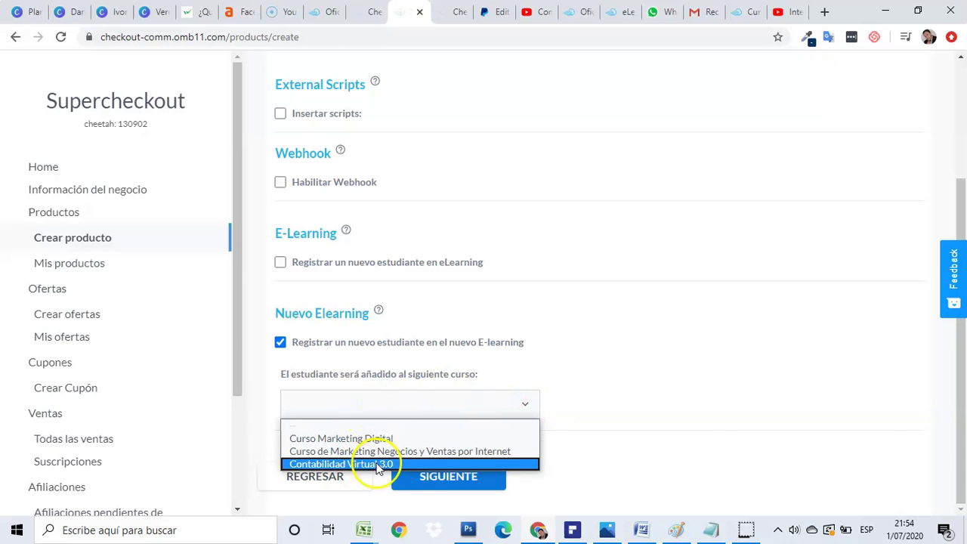
pyautogui.click(419, 453)
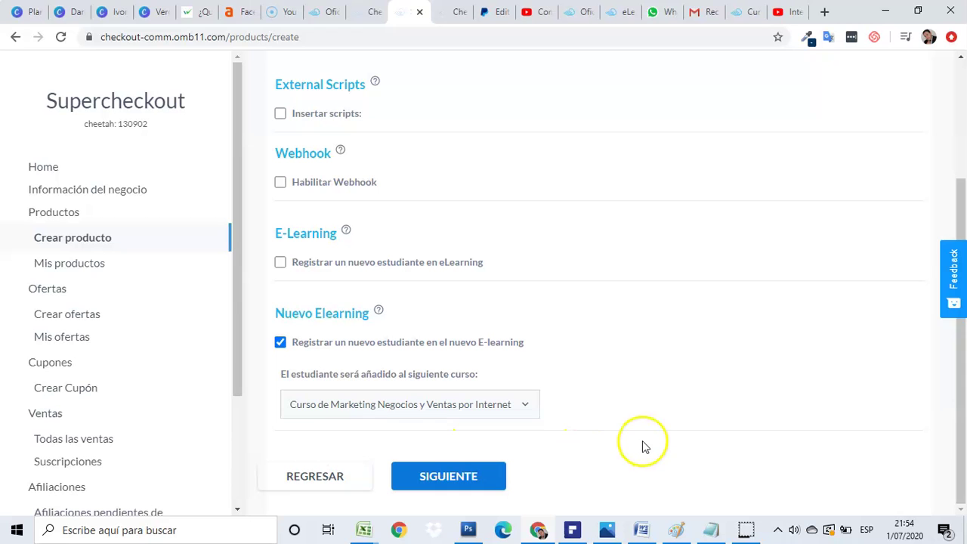
# - Accept the Términos y Condiciones and create the 'Curso de Marketing Digital' product
pyautogui.click(452, 477)
pyautogui.scroll(-2, 400, 325)
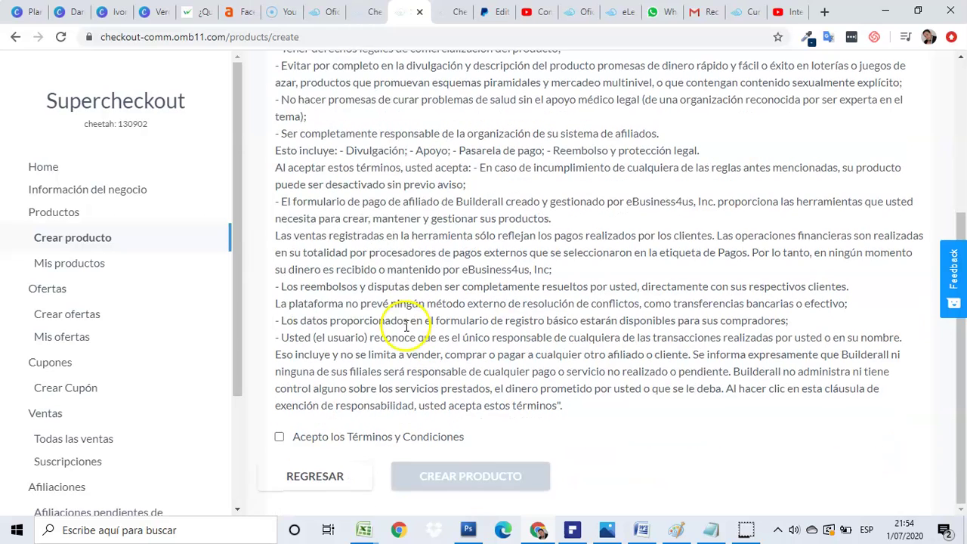
pyautogui.click(280, 441)
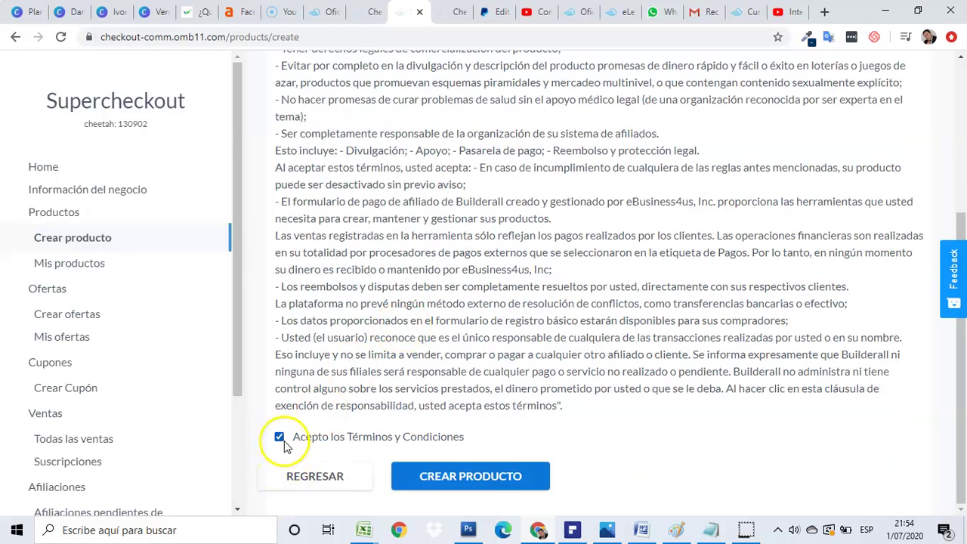
pyautogui.click(489, 481)
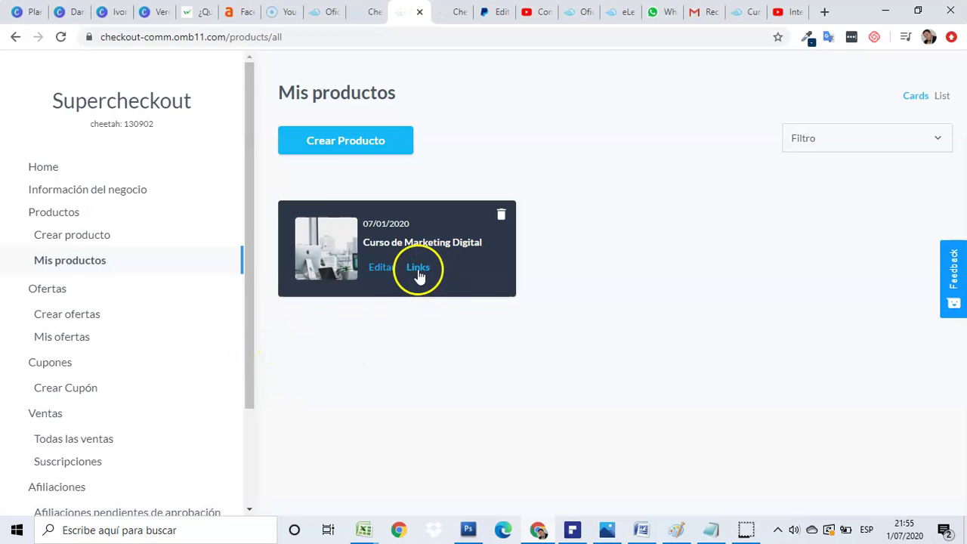
# - In Builderall Cheetah, open the Marketing Servicios HOME page in the page editor
pyautogui.click(362, 17)
pyautogui.scroll(4, 313, 190)
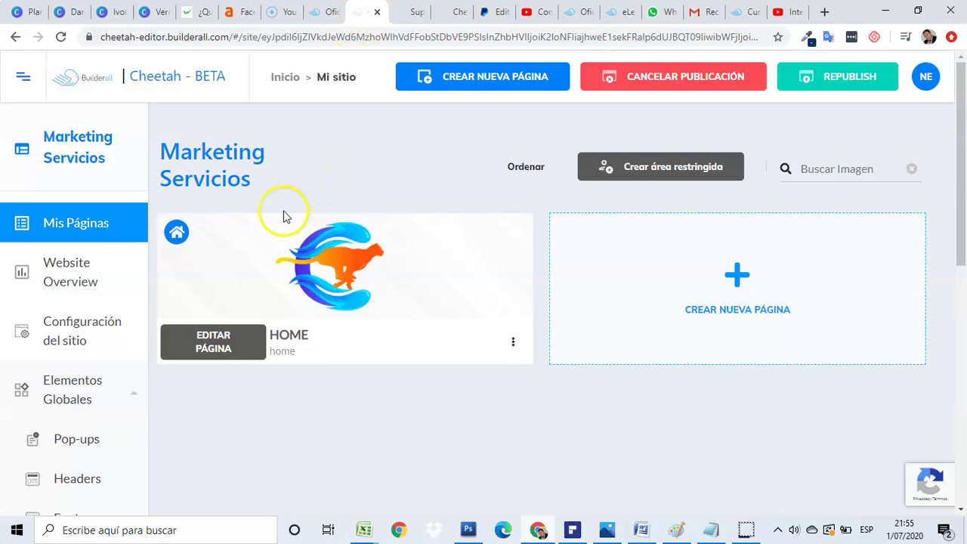
pyautogui.click(216, 345)
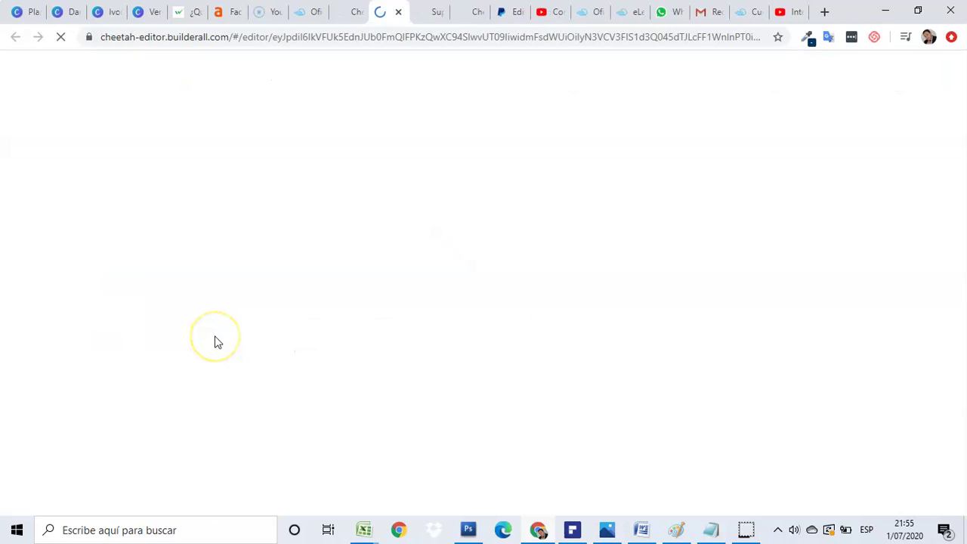
pyautogui.click(301, 180)
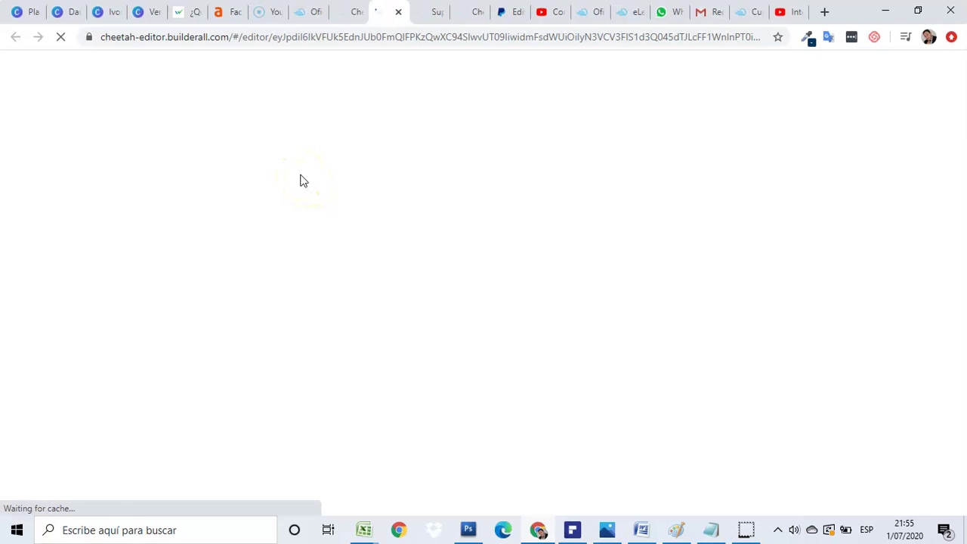
# - Show the Links panel for 'Curso de Marketing Digital', then return to the Cheetah editor
pyautogui.click(425, 12)
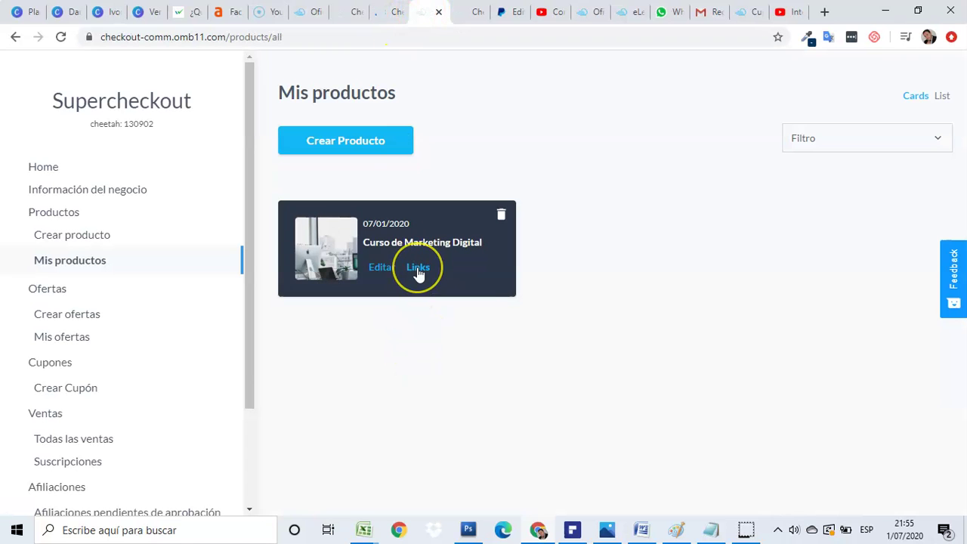
pyautogui.click(418, 269)
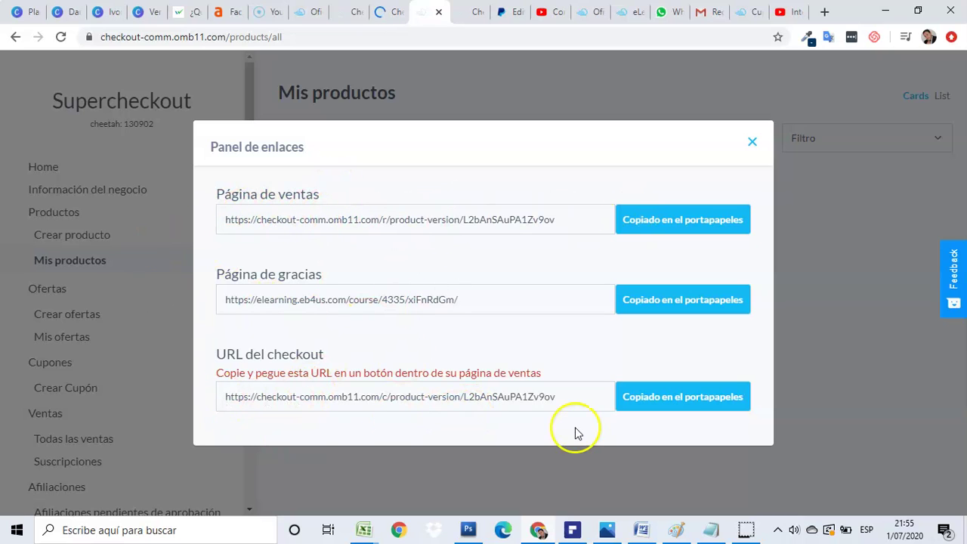
pyautogui.click(389, 10)
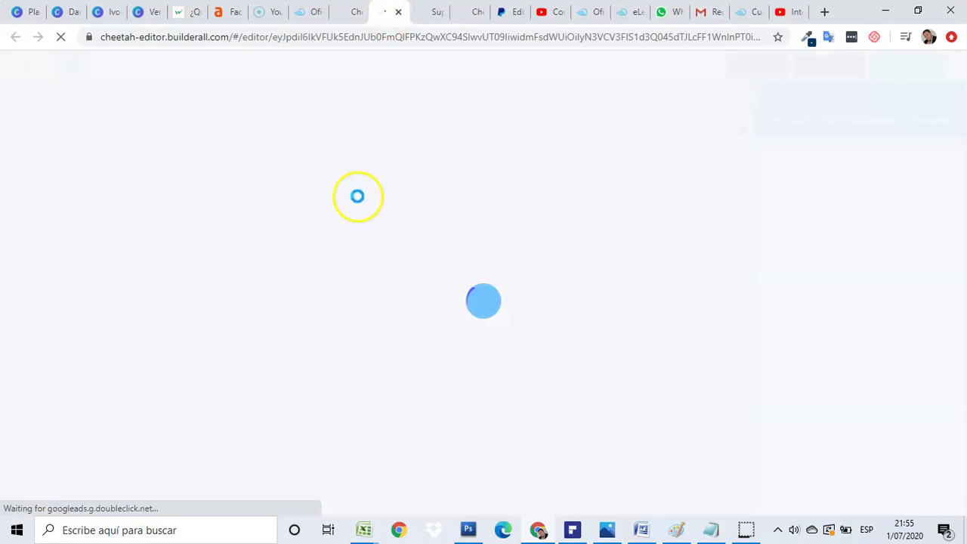
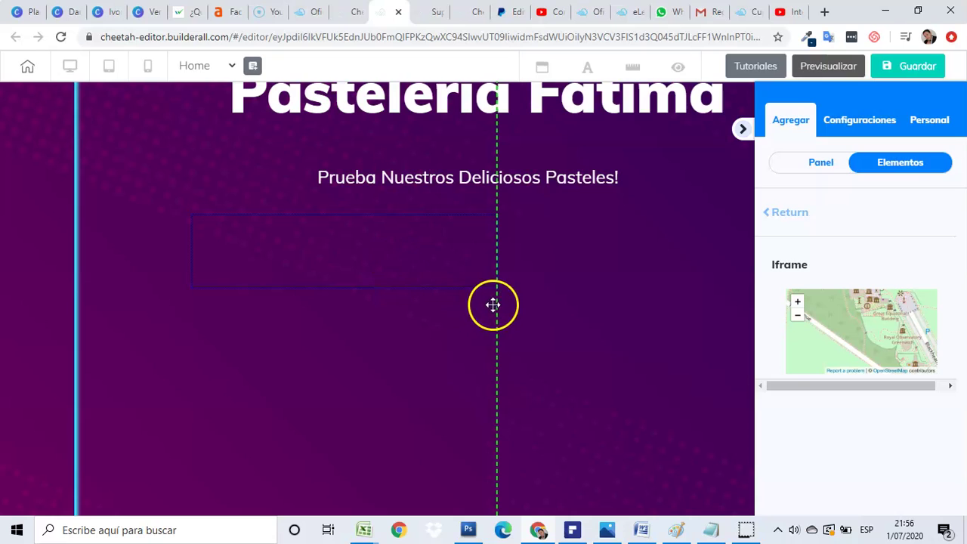
# - Enlarge the empty iframe under the hero subtitle into a large box
pyautogui.click(477, 290)
pyautogui.moveTo(496, 288); pyautogui.dragTo(667, 490)
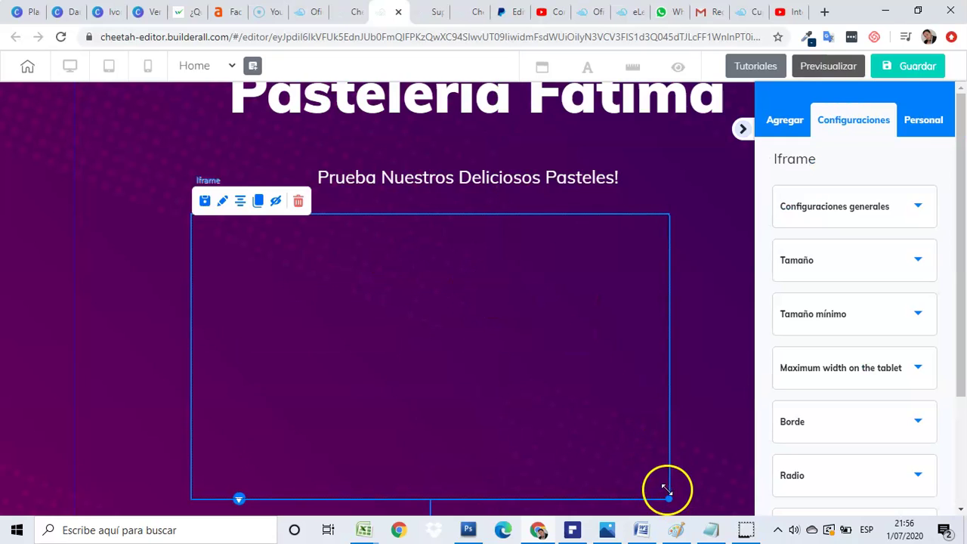
pyautogui.scroll(-1, 664, 470)
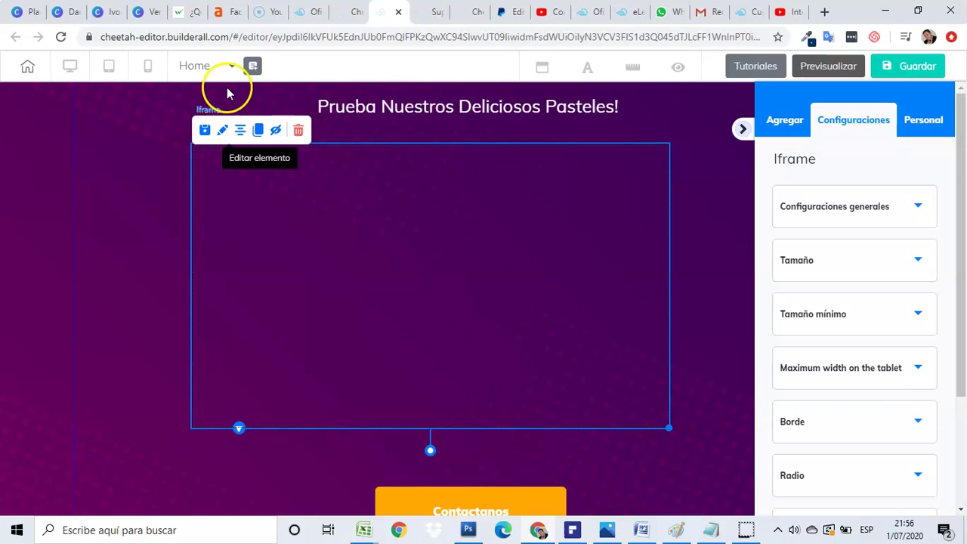
pyautogui.scroll(-20, 638, 400)
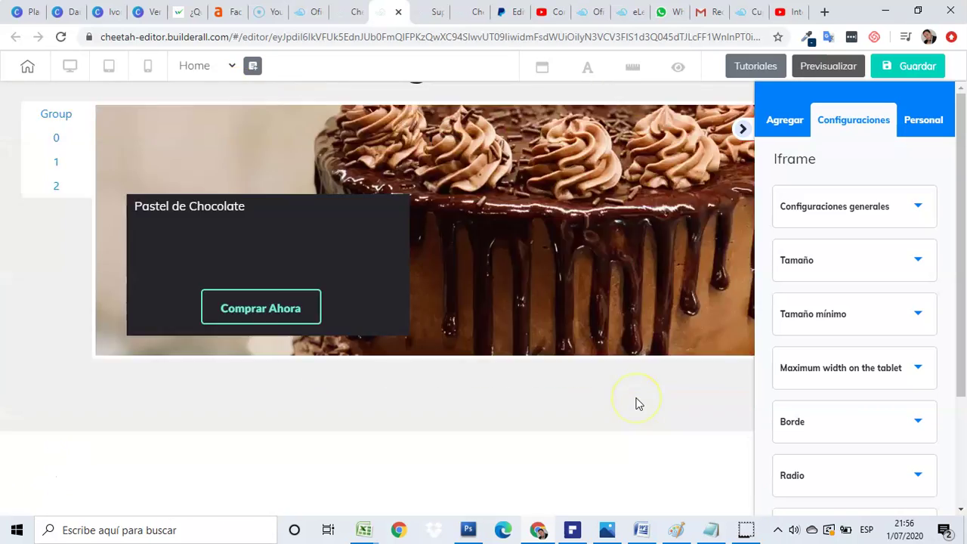
pyautogui.scroll(-5, 637, 400)
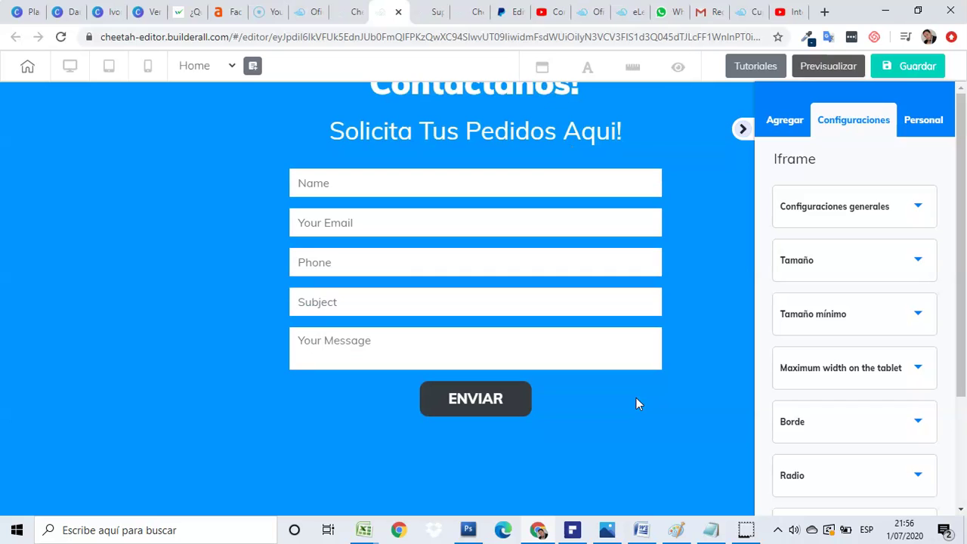
# - Adjust the height of the blue contact form section
pyautogui.click(557, 489)
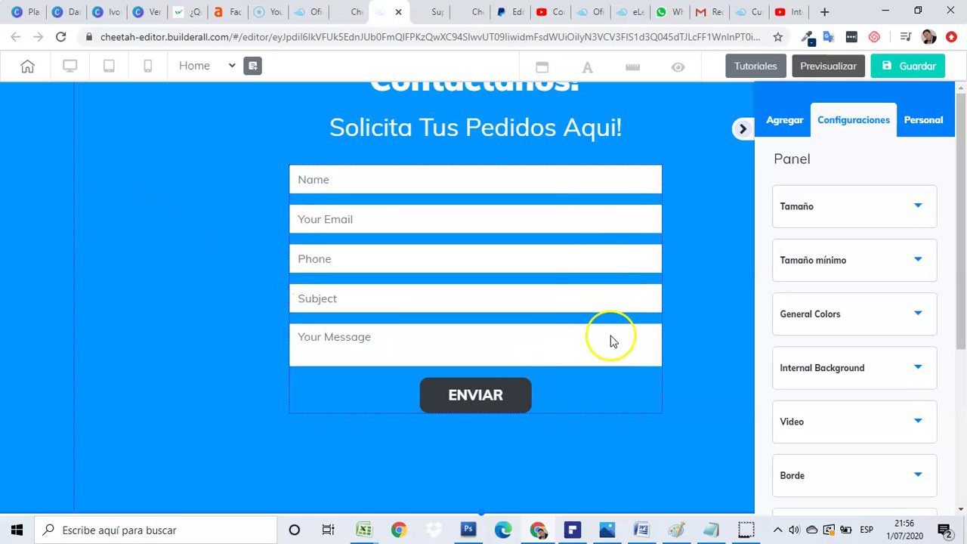
pyautogui.scroll(2, 569, 298)
pyautogui.scroll(-2, 569, 295)
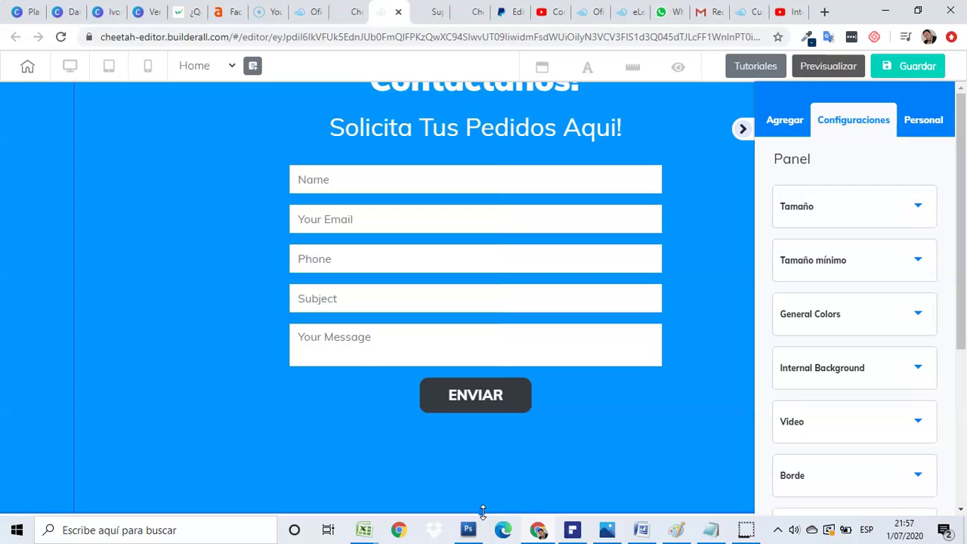
pyautogui.moveTo(483, 512); pyautogui.dragTo(492, 464)
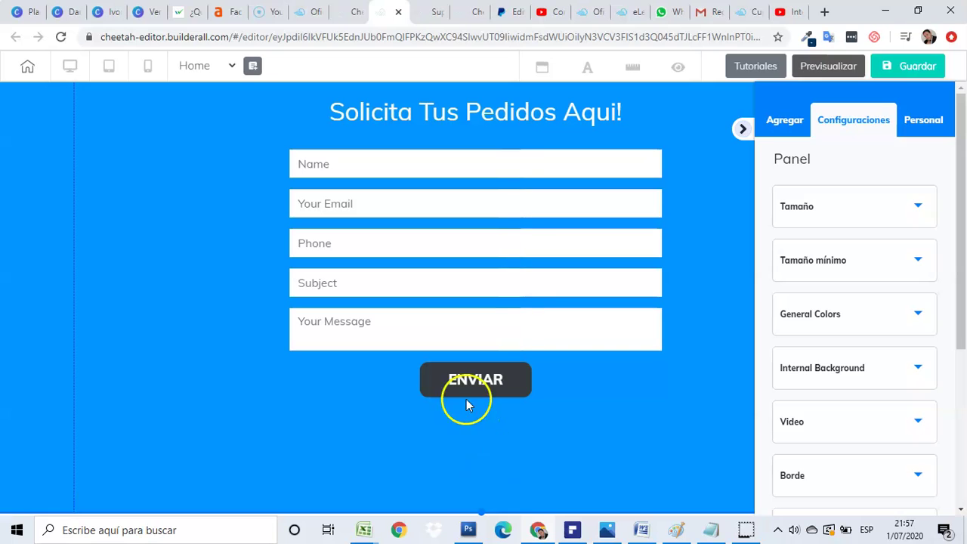
# - Shift the iframe slightly right, check the Contactanos button, and reselect the iframe
pyautogui.scroll(20, 512, 437)
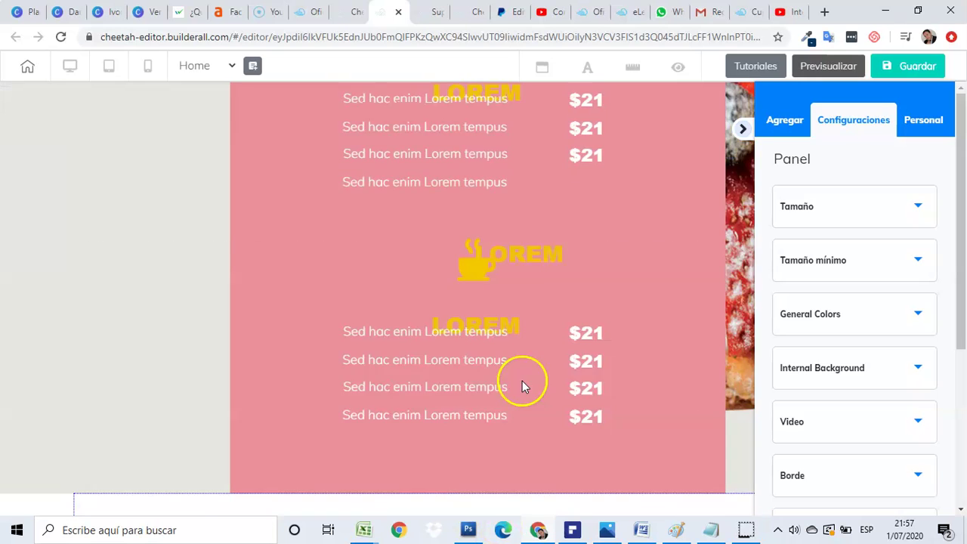
pyautogui.scroll(10, 523, 367)
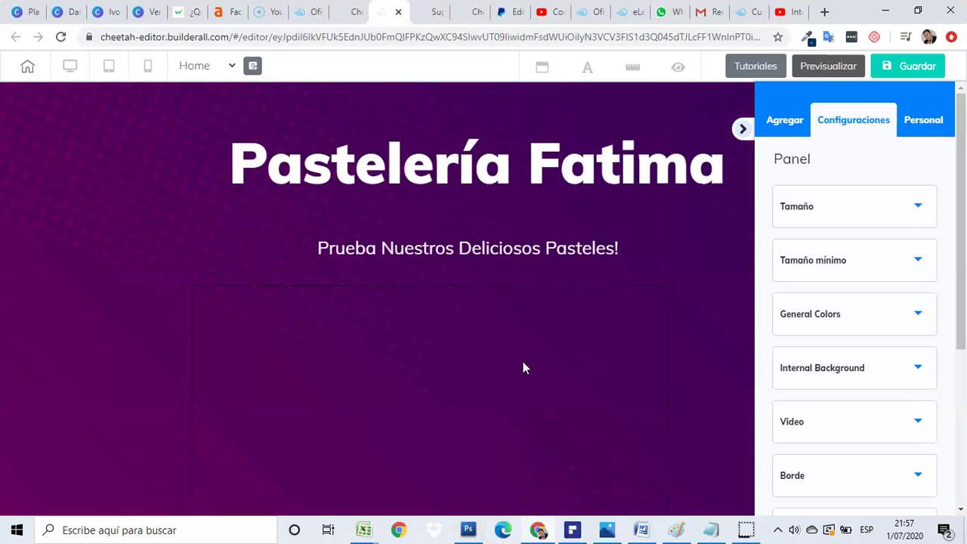
pyautogui.scroll(3, 523, 367)
pyautogui.moveTo(500, 348)
pyautogui.mouseDown()
pyautogui.moveTo(530, 342)
pyautogui.moveTo(517, 348)
pyautogui.mouseUp()
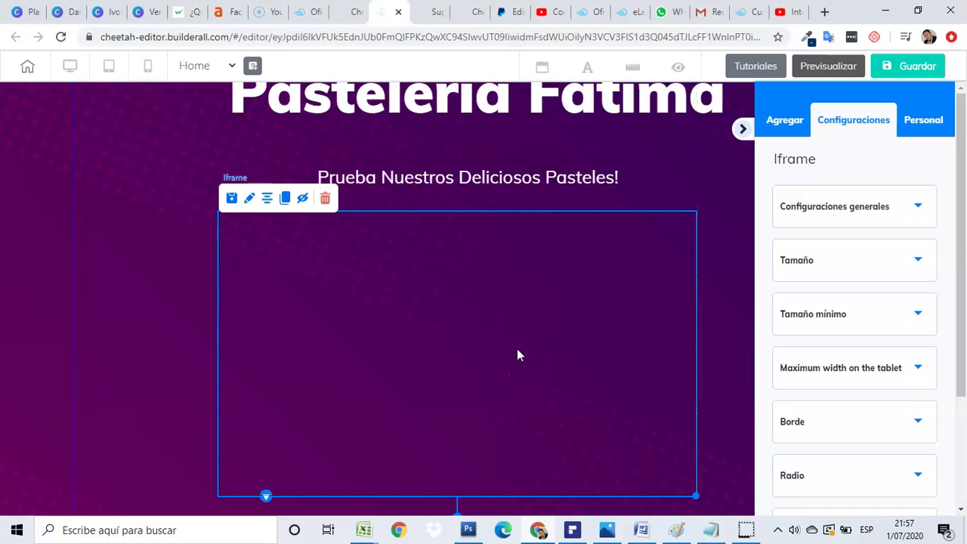
pyautogui.click(888, 434)
pyautogui.click(357, 272)
pyautogui.click(374, 295)
pyautogui.scroll(-2, 374, 295)
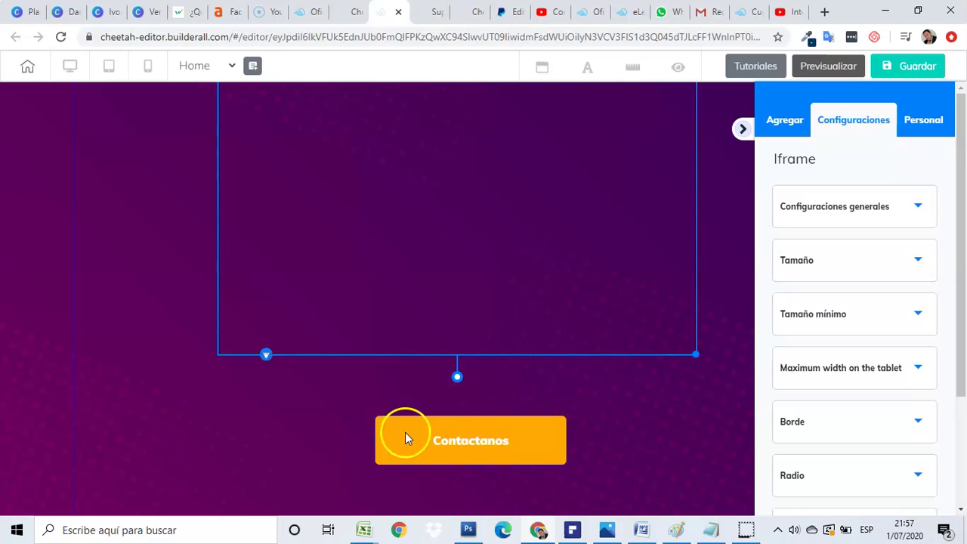
pyautogui.click(406, 436)
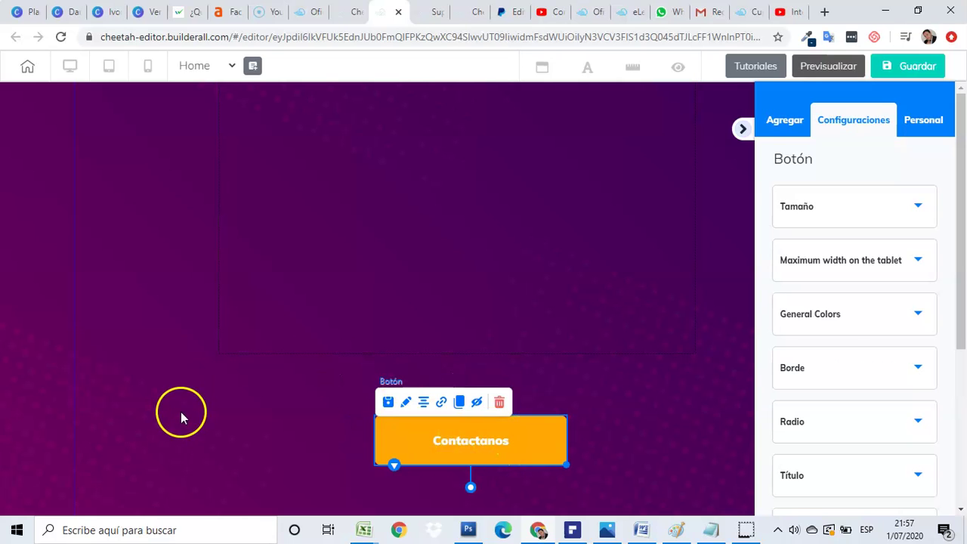
pyautogui.scroll(2, 304, 337)
pyautogui.click(451, 326)
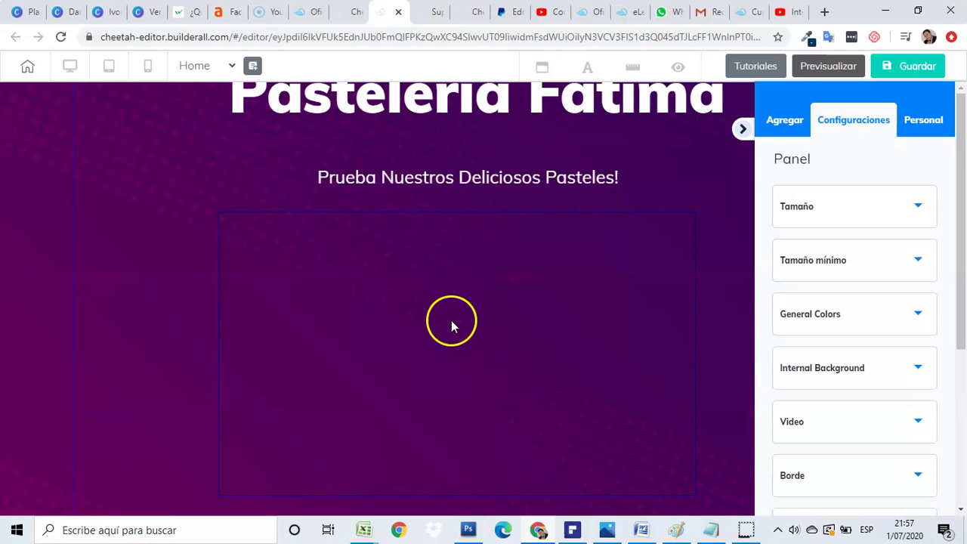
pyautogui.click(495, 288)
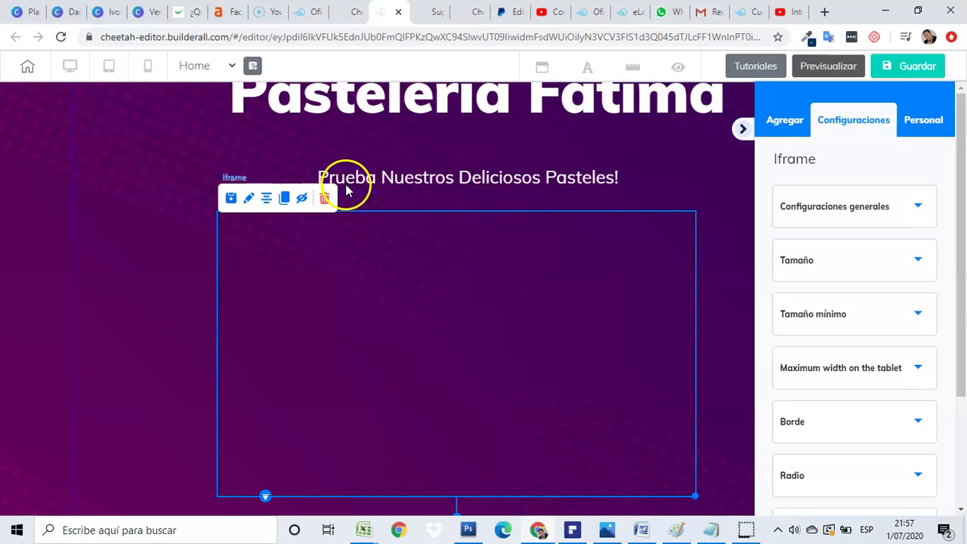
# - Copy the full URL del checkout from Supercheckout's Panel de enlaces and return to the editor
pyautogui.click(436, 15)
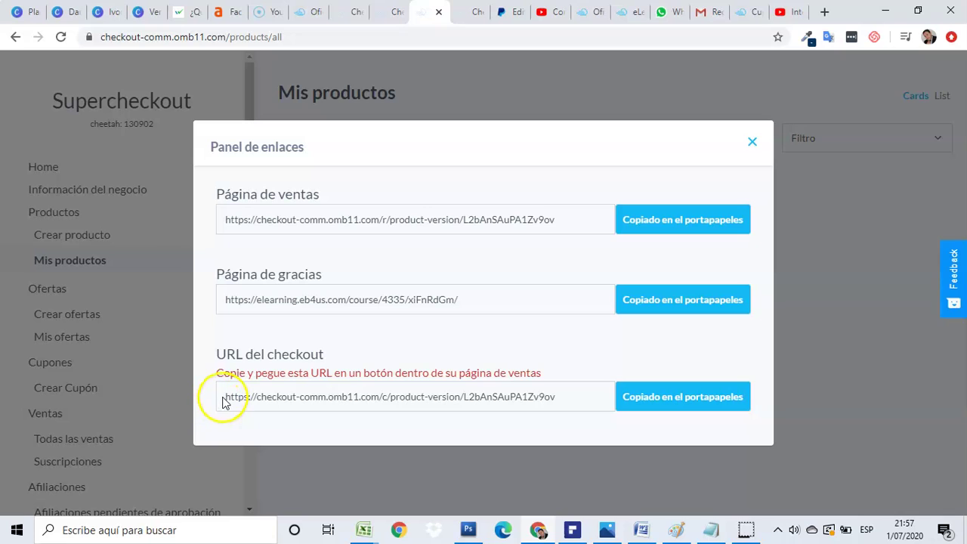
pyautogui.moveTo(226, 399); pyautogui.dragTo(571, 401)
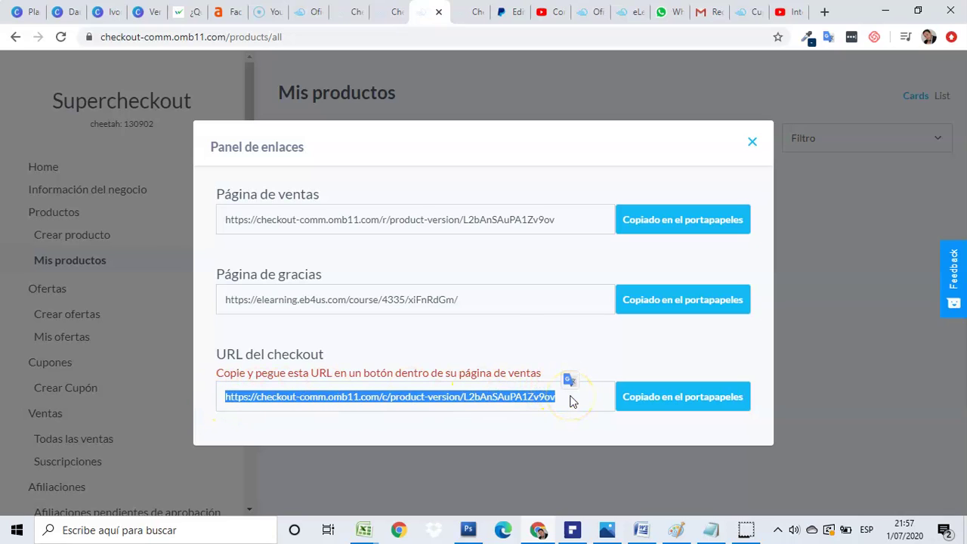
pyautogui.click(382, 12)
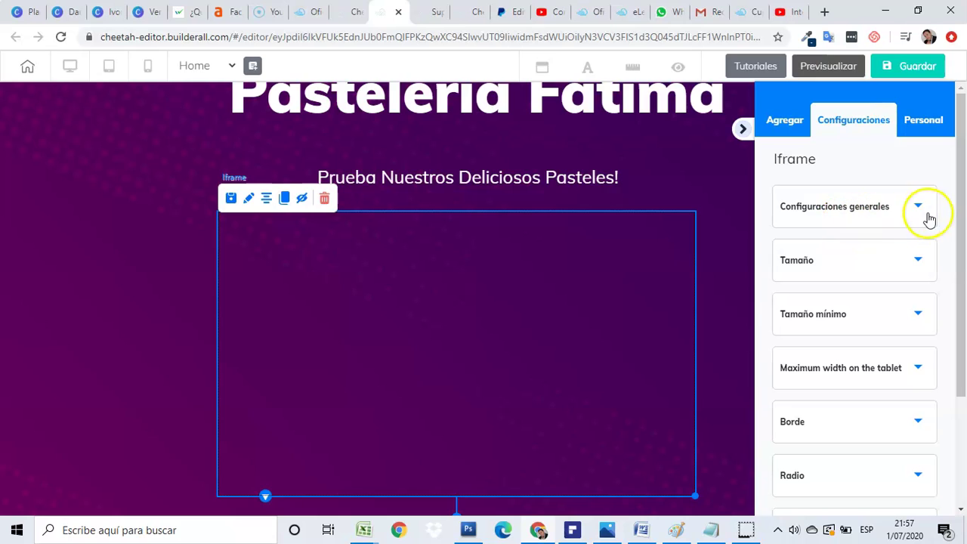
# - Paste the checkout URL into the iframe's Insertar url setting under Configuraciones generales and apply it
pyautogui.click(125, 316)
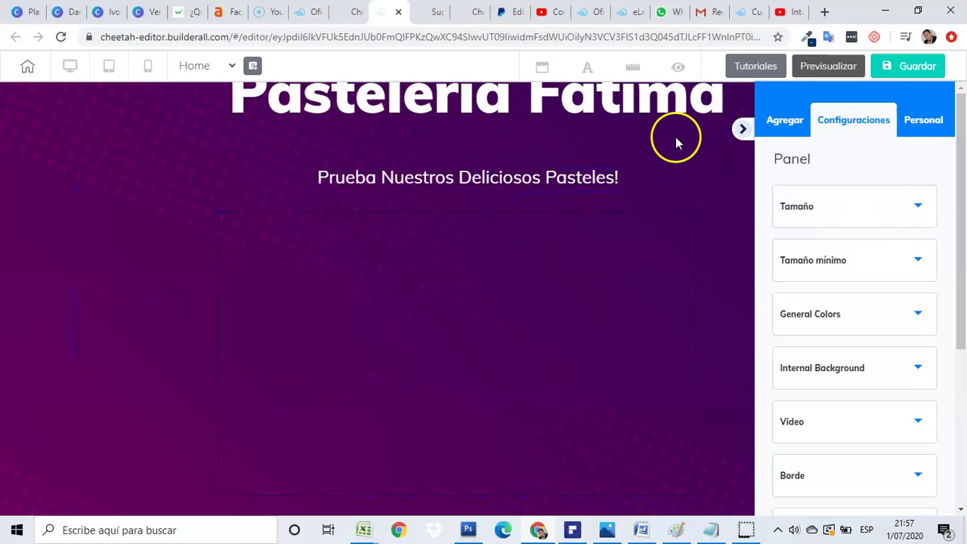
pyautogui.click(744, 130)
pyautogui.click(519, 318)
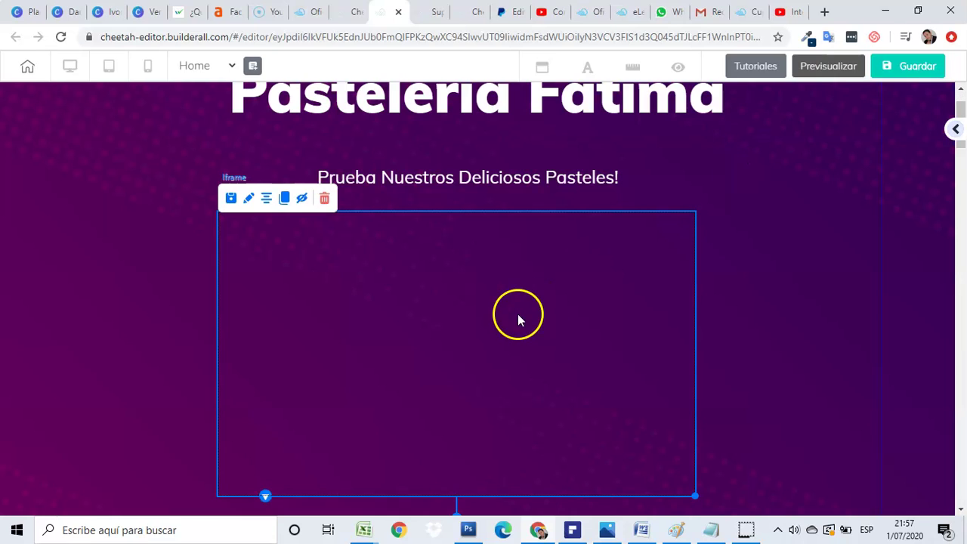
pyautogui.click(251, 207)
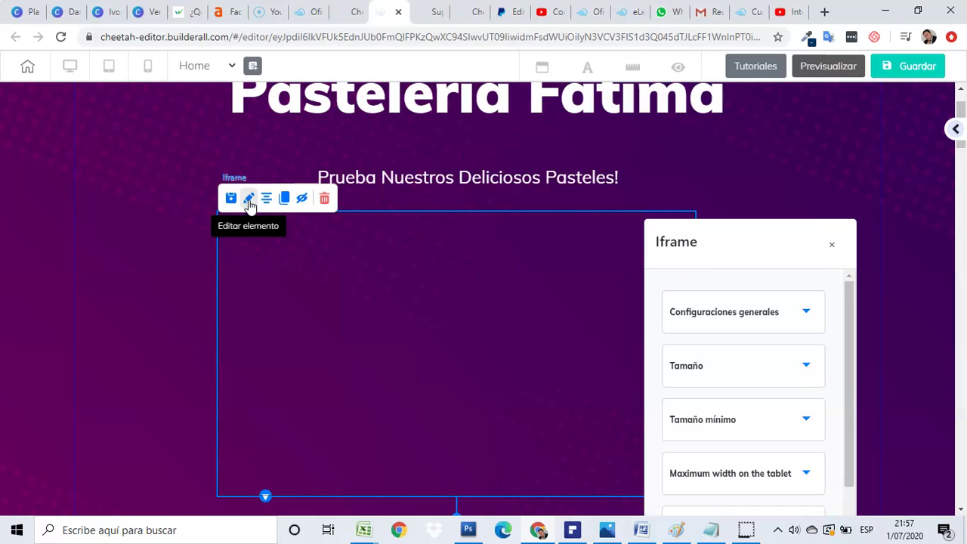
pyautogui.scroll(-1, 874, 356)
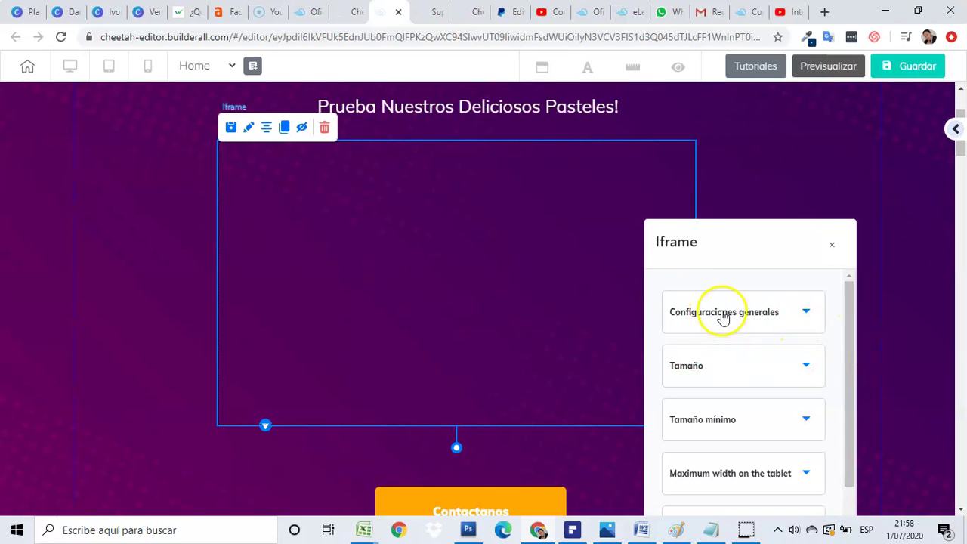
pyautogui.moveTo(771, 240); pyautogui.dragTo(792, 111)
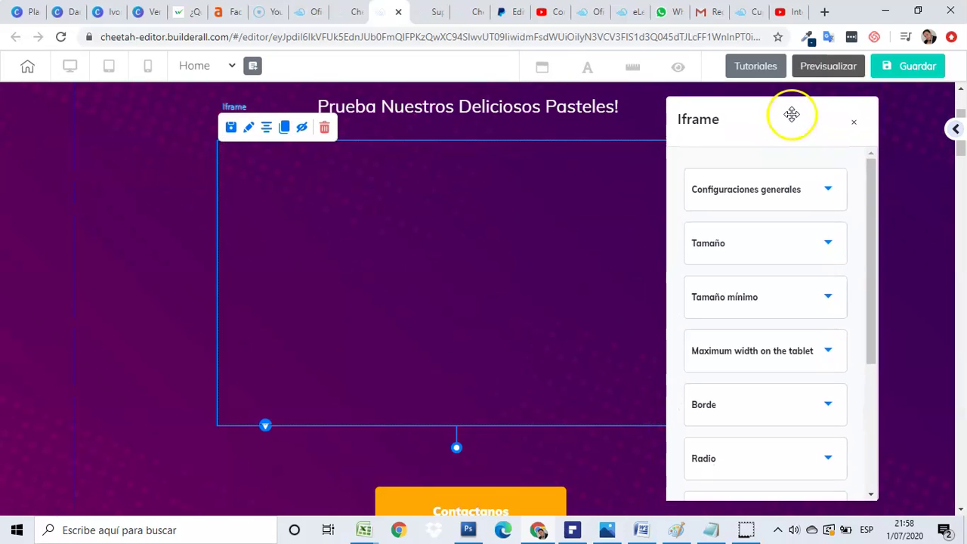
pyautogui.click(827, 196)
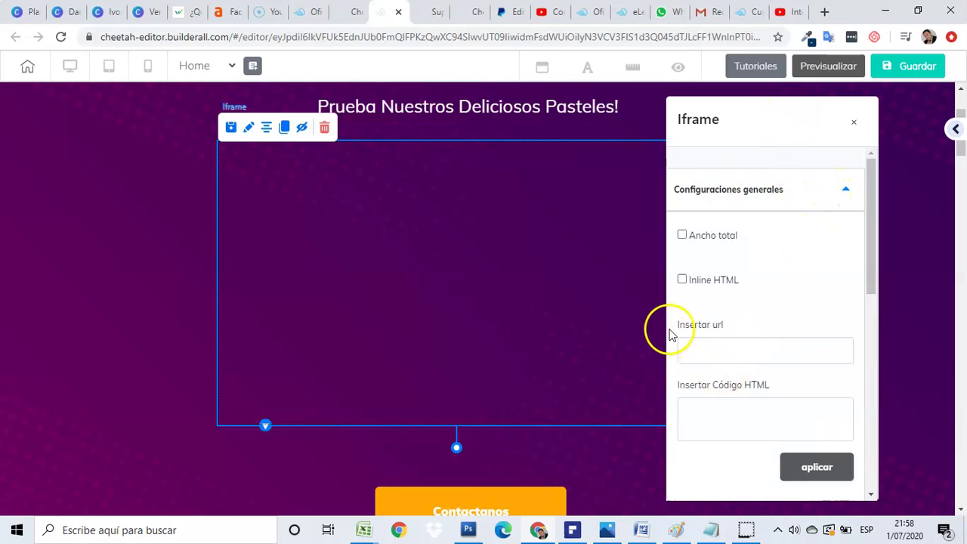
pyautogui.click(719, 349)
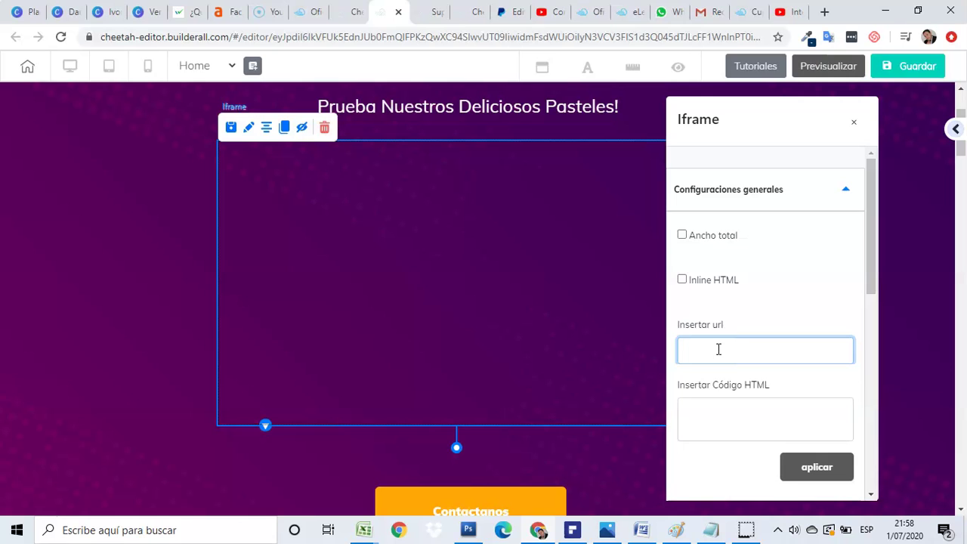
pyautogui.hotkey('ctrl', 'v')
pyautogui.click(806, 467)
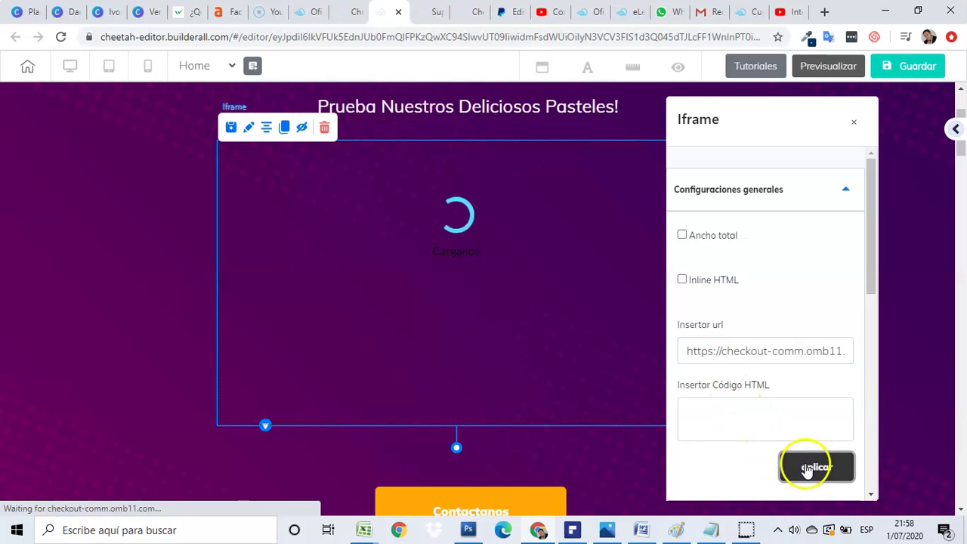
pyautogui.click(854, 124)
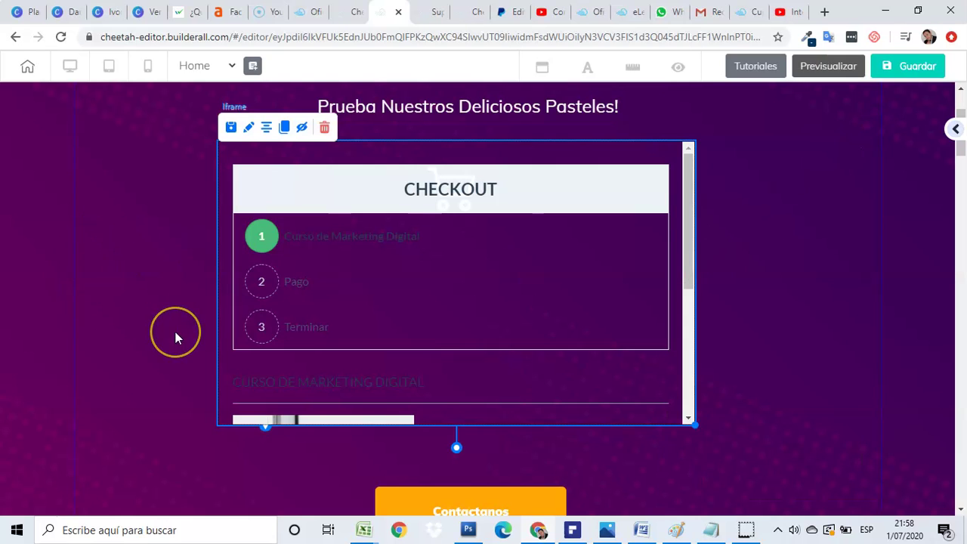
# - Move the Contactanos button lower and enlarge the checkout iframe to show image and price
pyautogui.scroll(-2, 175, 338)
pyautogui.moveTo(452, 380); pyautogui.dragTo(460, 439)
pyautogui.click(689, 276)
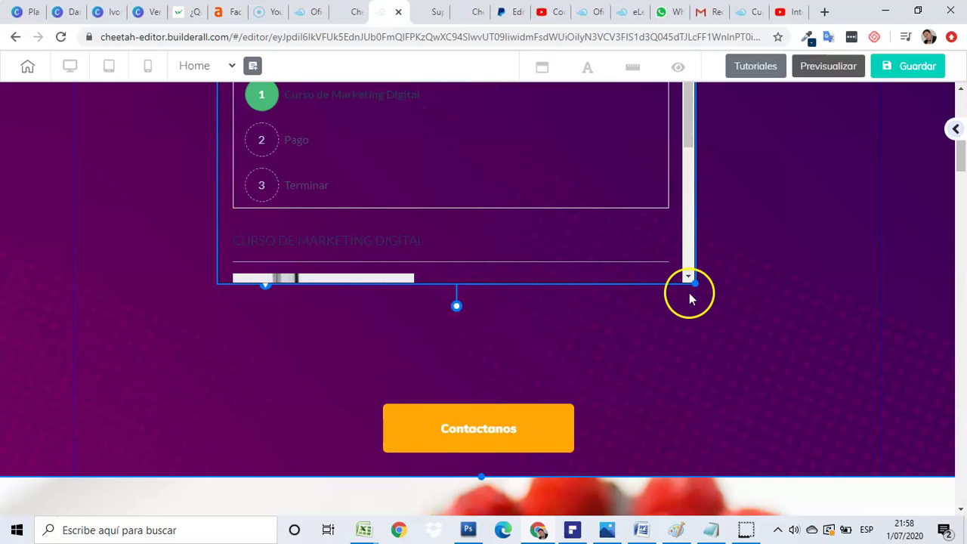
pyautogui.moveTo(687, 276); pyautogui.dragTo(821, 391)
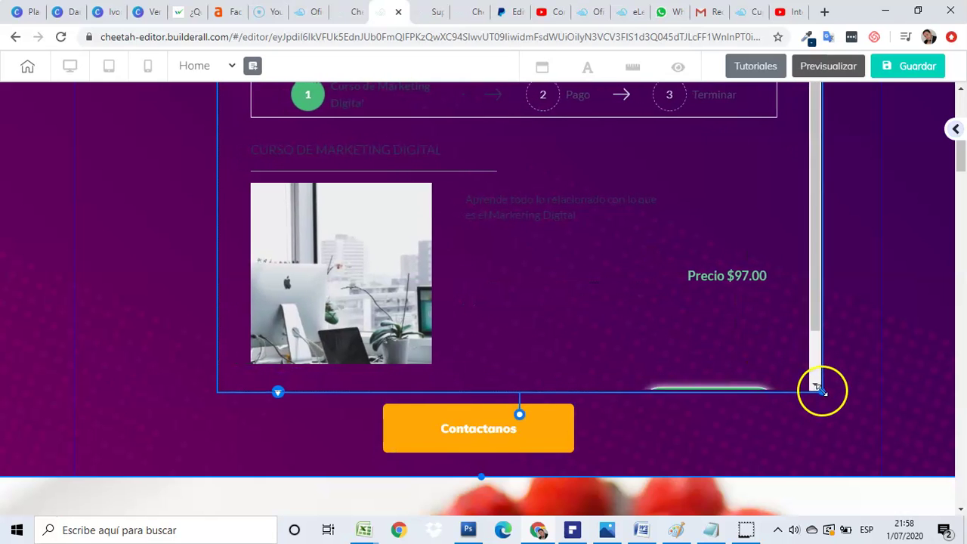
pyautogui.scroll(1, 558, 315)
pyautogui.moveTo(557, 316); pyautogui.dragTo(520, 328)
pyautogui.scroll(-4, 685, 393)
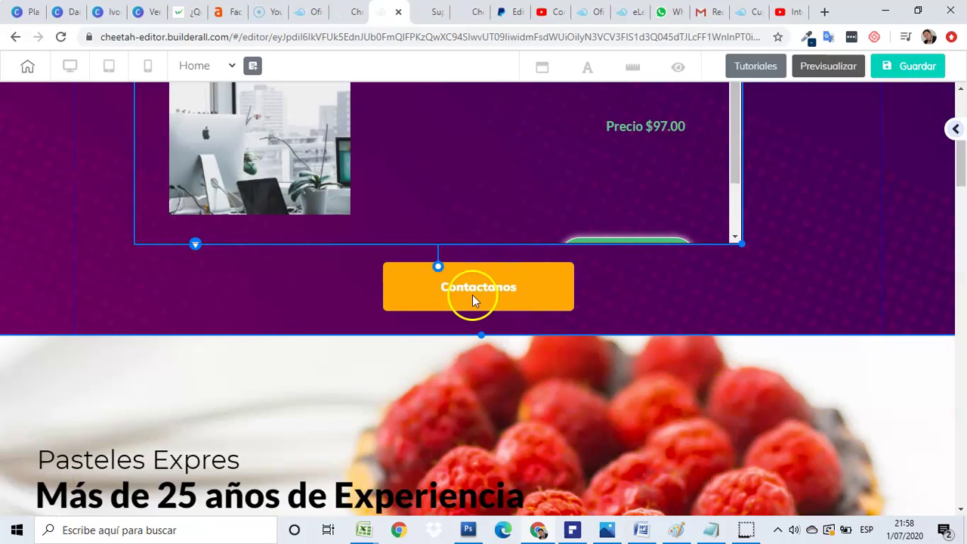
pyautogui.moveTo(740, 242); pyautogui.dragTo(831, 237)
# - Select the strawberry Pasteles Expres banner and press Delete
pyautogui.scroll(-3, 780, 318)
pyautogui.click(763, 261)
pyautogui.press('Delete')
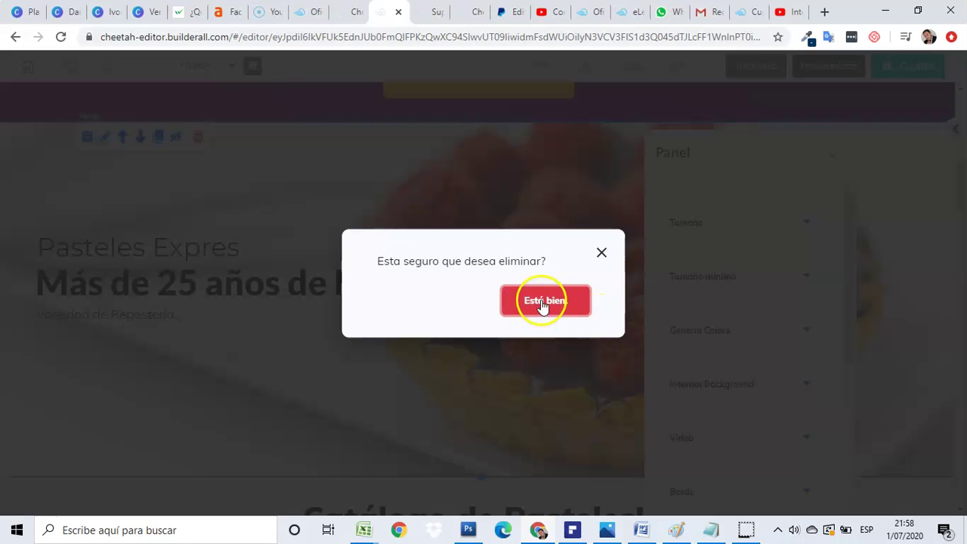
# - Cancel the prompt, reselect the strawberry banner and delete it with the trash icon
pyautogui.click(602, 253)
pyautogui.scroll(1, 504, 239)
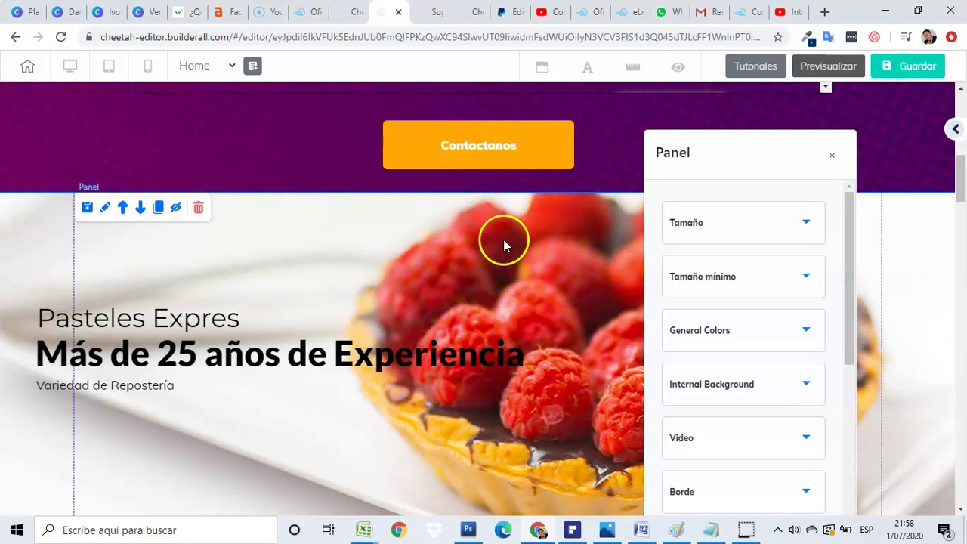
pyautogui.click(832, 156)
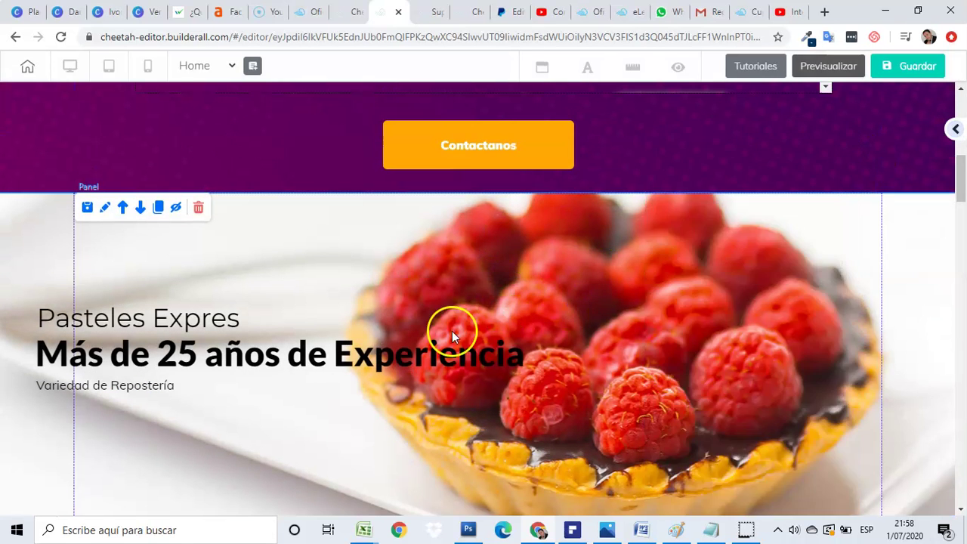
pyautogui.click(474, 263)
pyautogui.click(199, 208)
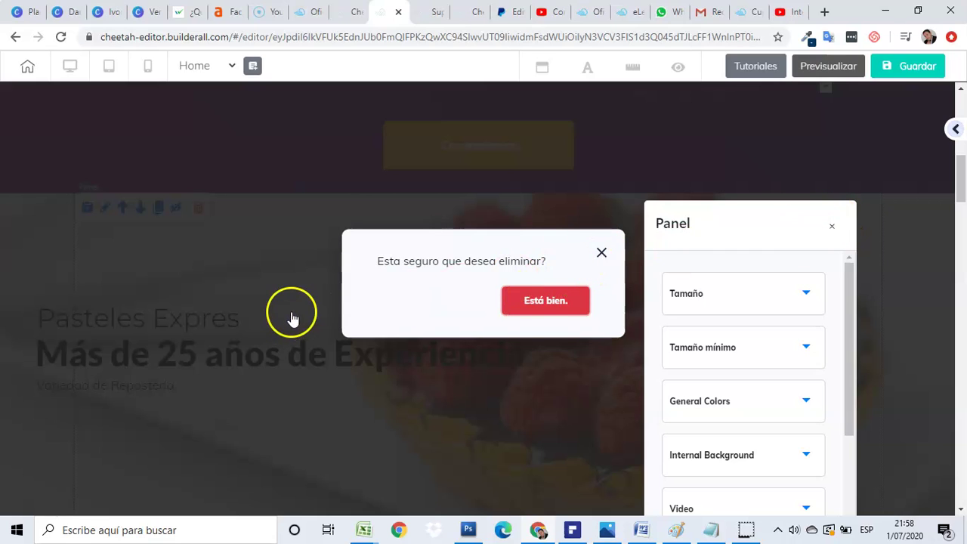
pyautogui.click(544, 304)
# - Confirm with 'Está bien.' and reload the editor page through Chrome's Reload dialog
pyautogui.click(316, 317)
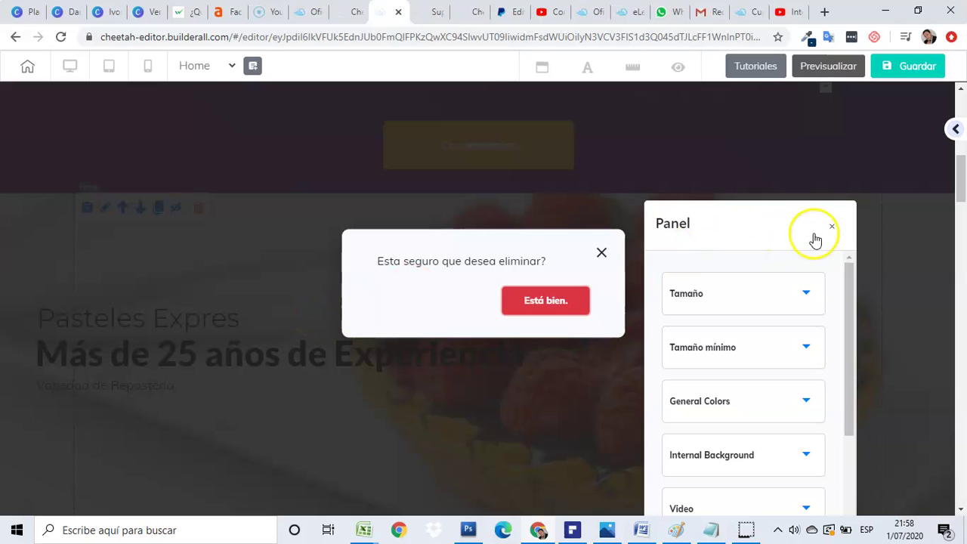
pyautogui.click(652, 258)
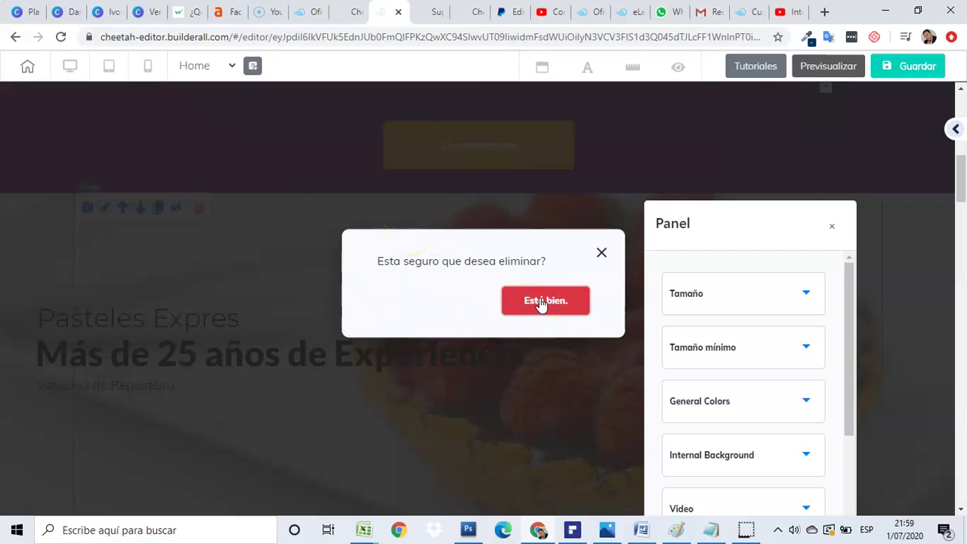
pyautogui.click(61, 38)
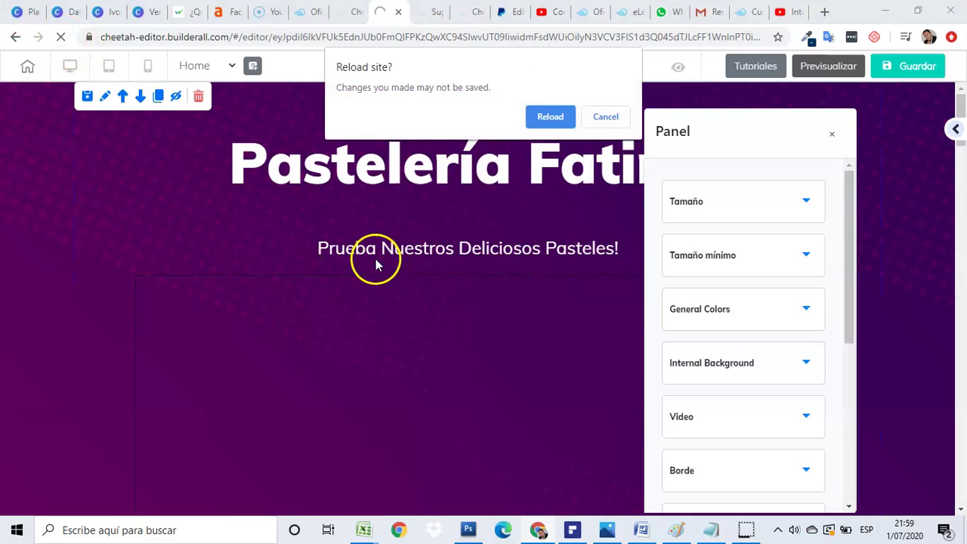
pyautogui.click(550, 116)
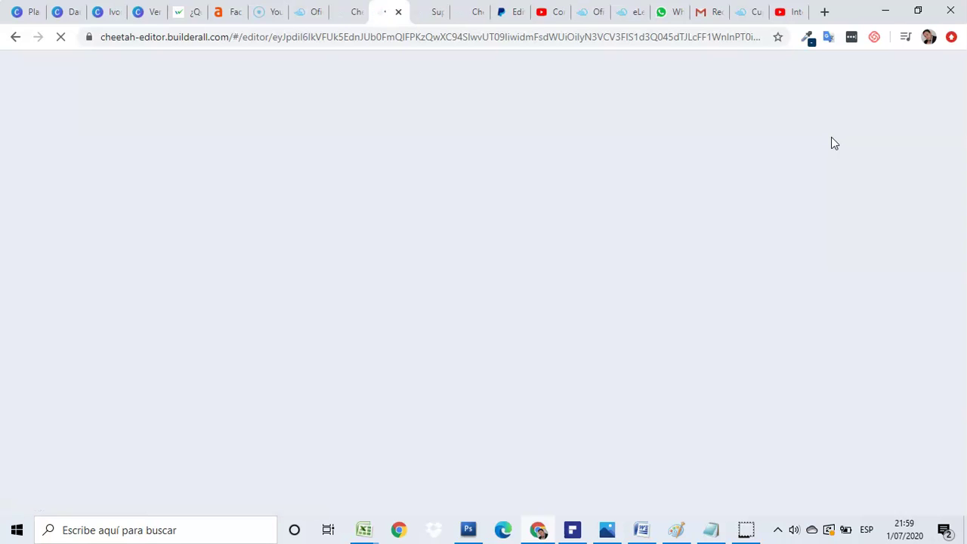
# - Once the editor reloads, select the Clase Semanal YouTube video and press Delete
pyautogui.click(717, 179)
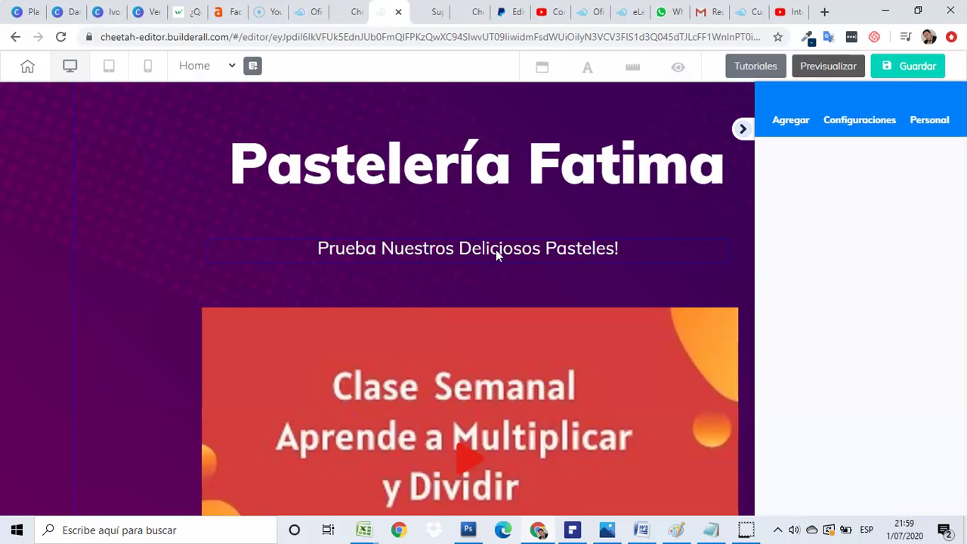
pyautogui.scroll(-4, 492, 249)
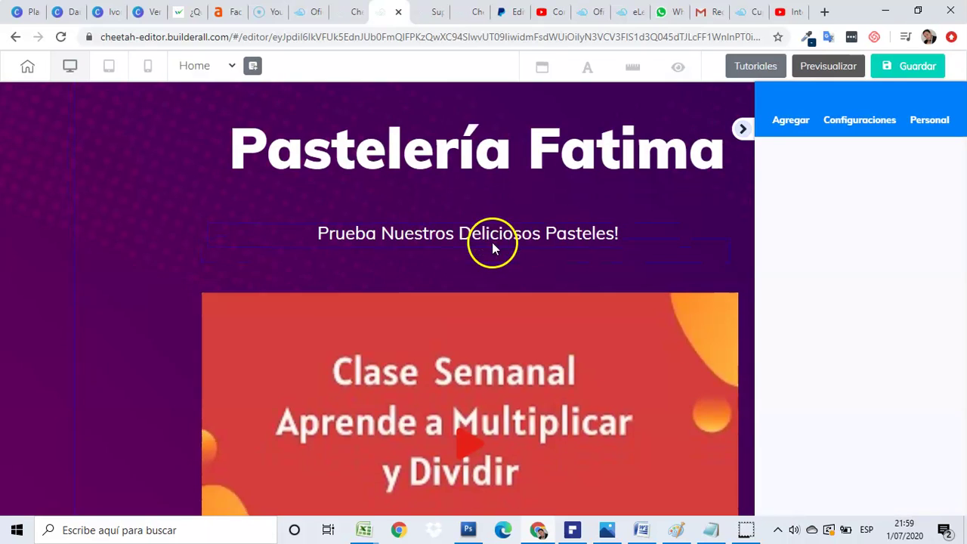
pyautogui.scroll(2, 491, 263)
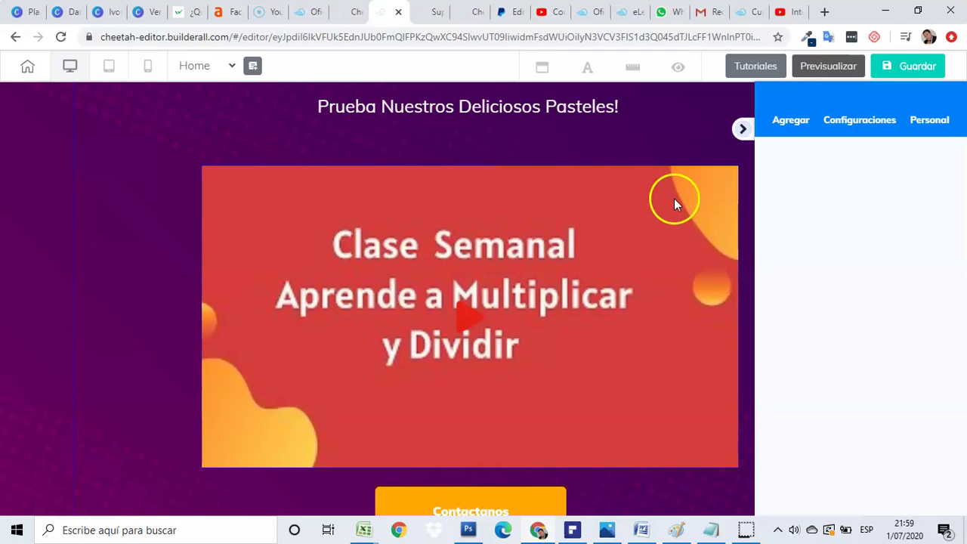
pyautogui.moveTo(675, 200); pyautogui.dragTo(674, 199)
pyautogui.press('Delete')
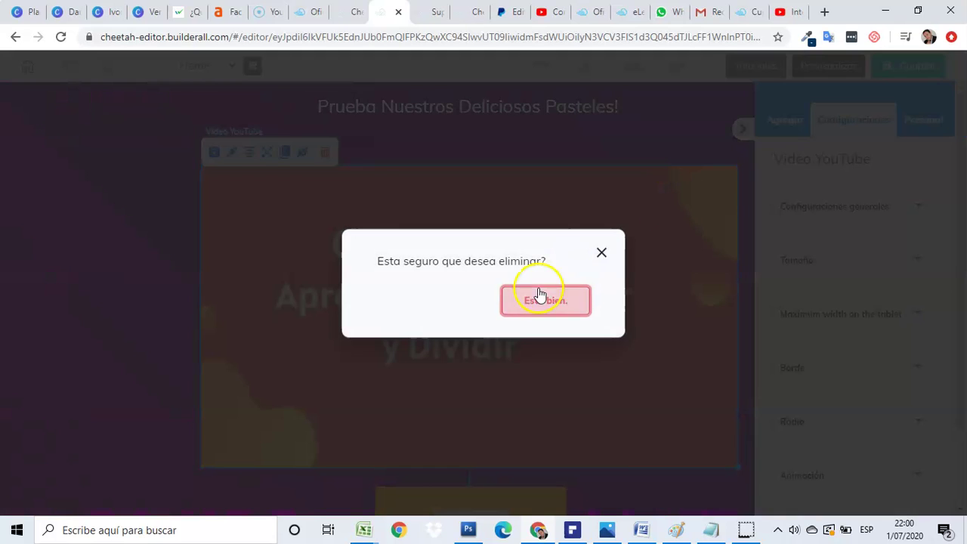
# - Confirm the video deletion and pick Iframe from Agregar > Elementos
pyautogui.click(541, 300)
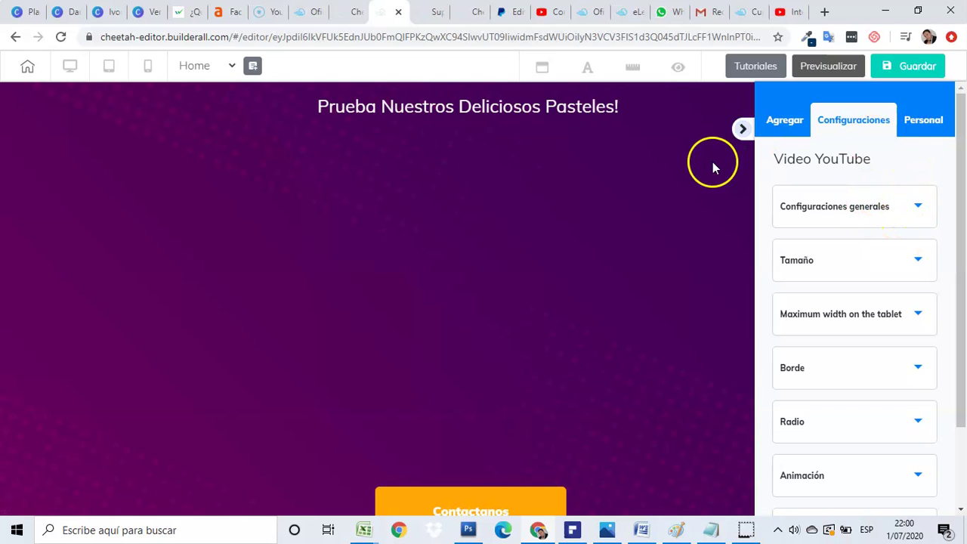
pyautogui.click(784, 118)
pyautogui.click(875, 166)
pyautogui.scroll(-5, 845, 273)
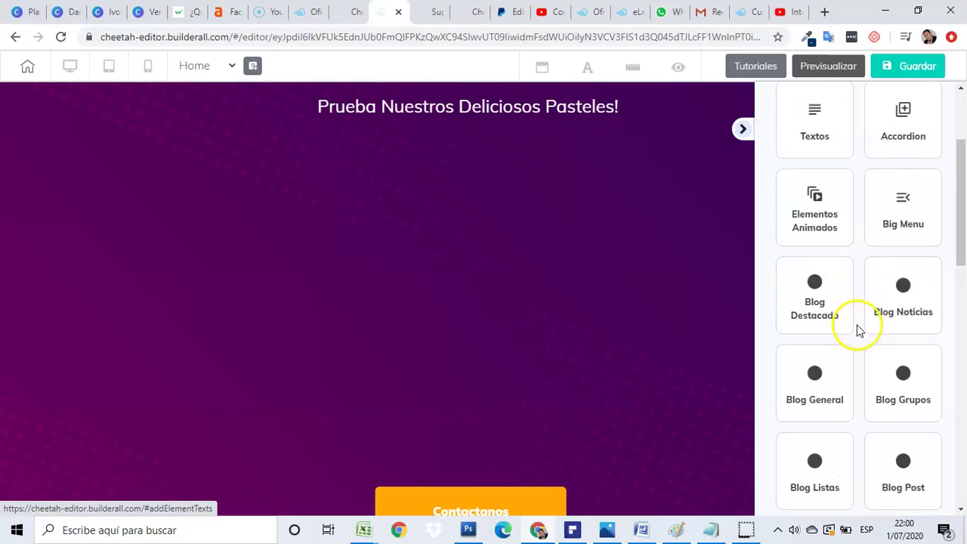
pyautogui.scroll(-2, 867, 387)
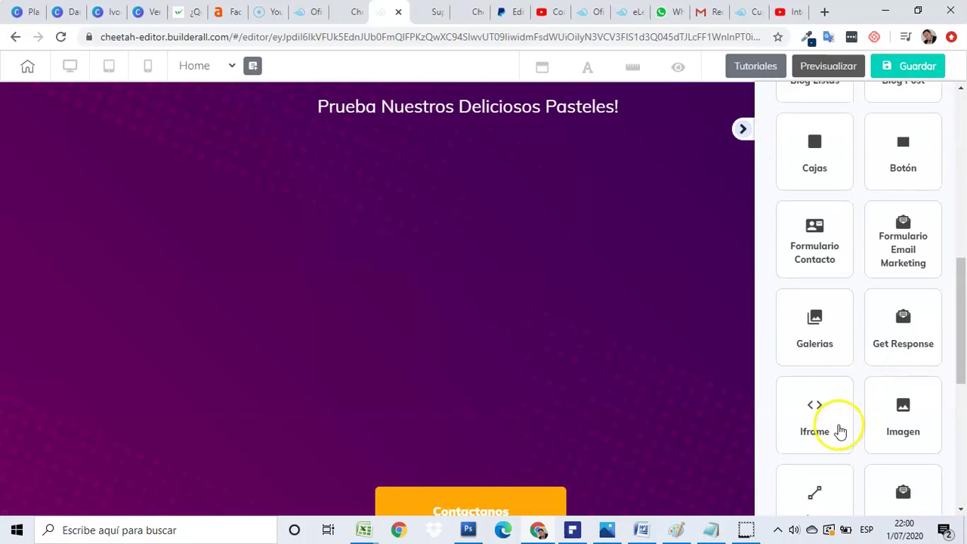
pyautogui.click(840, 430)
# - Drop the iframe where the video was, size it below the subtitle, and select the strawberry banner
pyautogui.moveTo(879, 344); pyautogui.dragTo(466, 260)
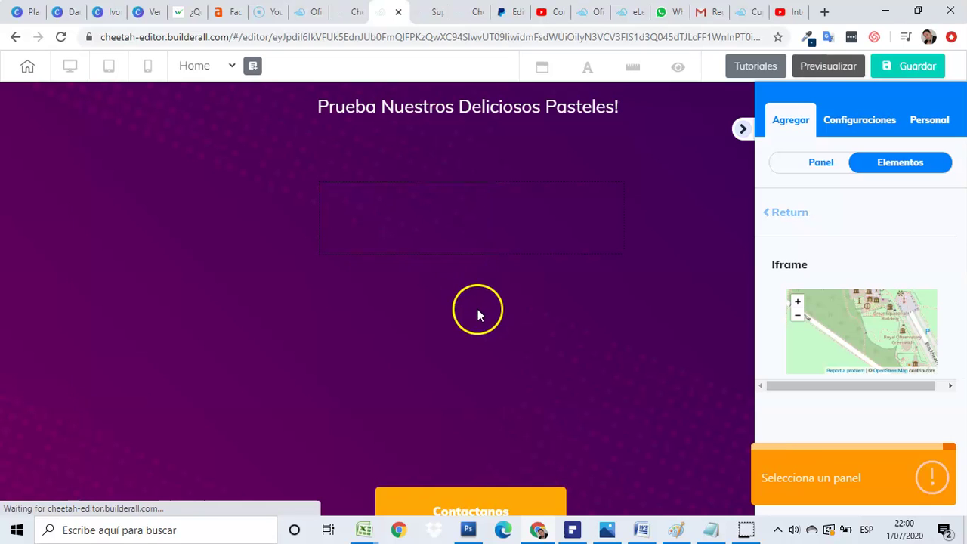
pyautogui.moveTo(510, 227); pyautogui.dragTo(690, 452)
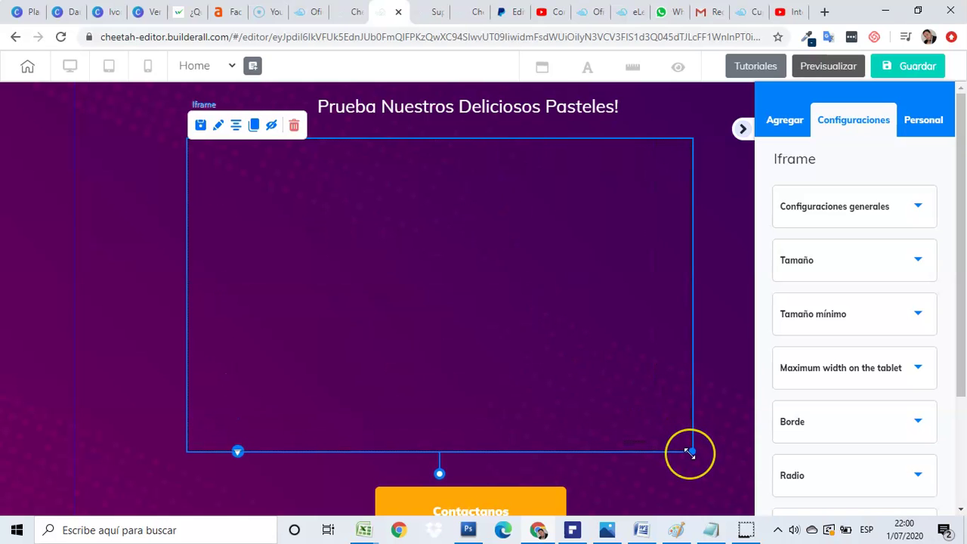
pyautogui.scroll(-4, 690, 454)
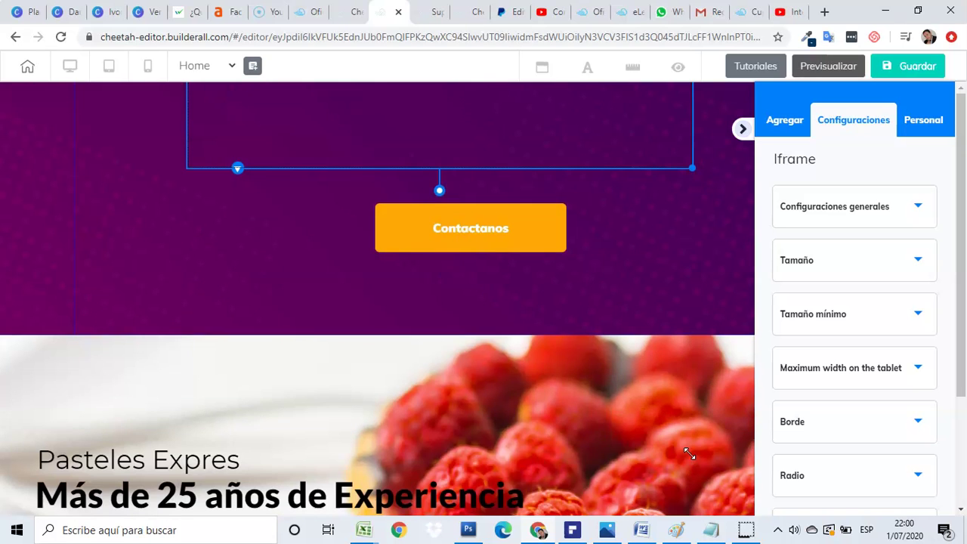
pyautogui.click(540, 417)
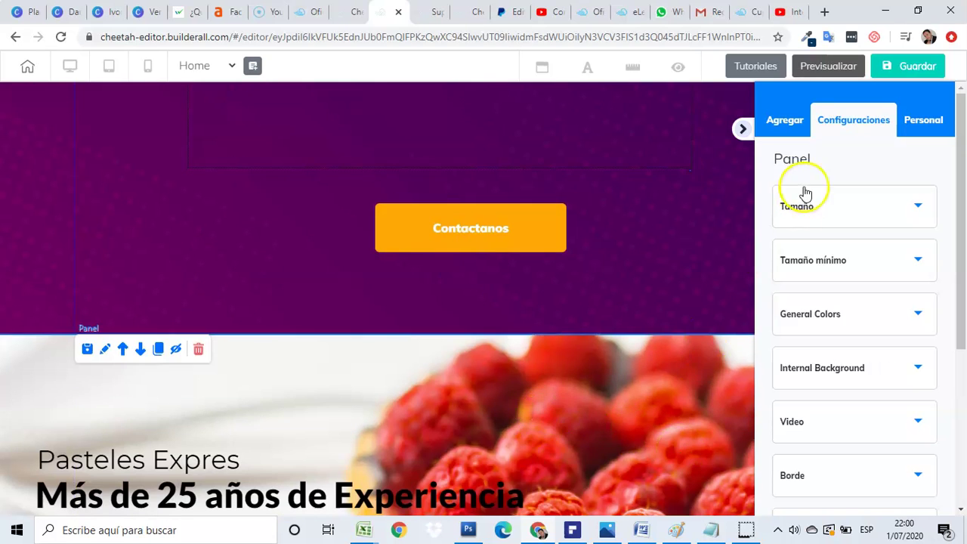
# - Delete the strawberry Pasteles Expres banner with the trash icon and confirm with 'Está bien.'
pyautogui.click(198, 349)
pyautogui.click(527, 314)
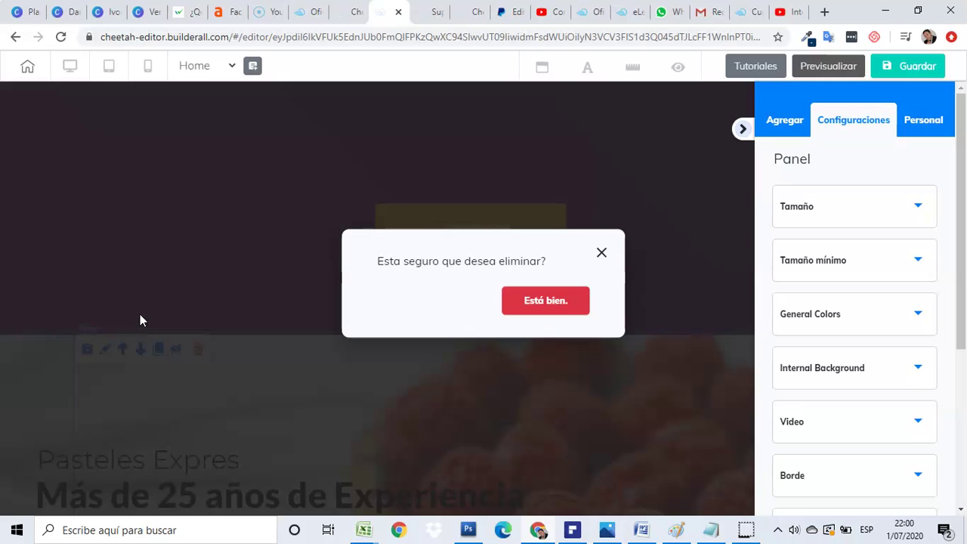
pyautogui.press('Return')
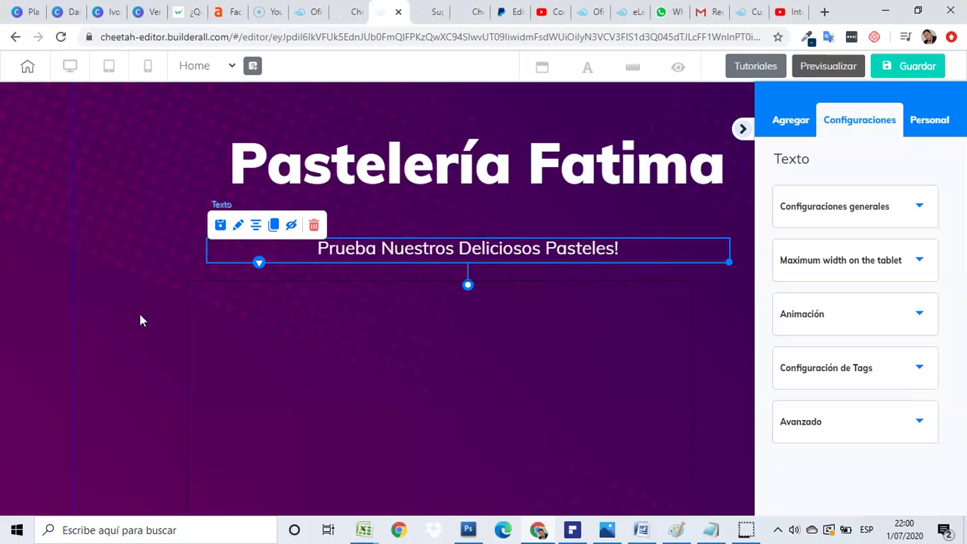
# - Move the Contactanos button lower and stretch the iframe down to it
pyautogui.scroll(-5, 270, 368)
pyautogui.scroll(5, 277, 369)
pyautogui.scroll(-1, 535, 384)
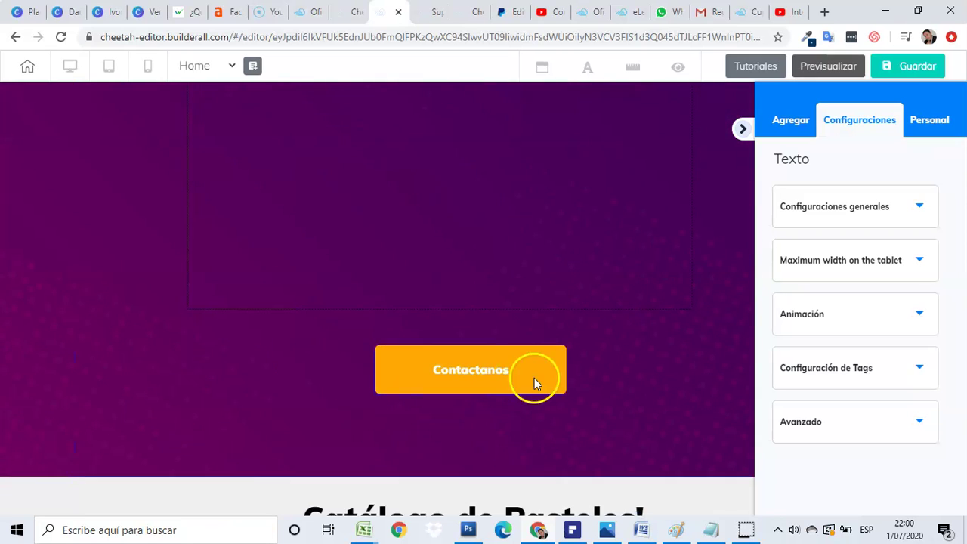
pyautogui.moveTo(542, 371); pyautogui.dragTo(550, 440)
pyautogui.click(692, 309)
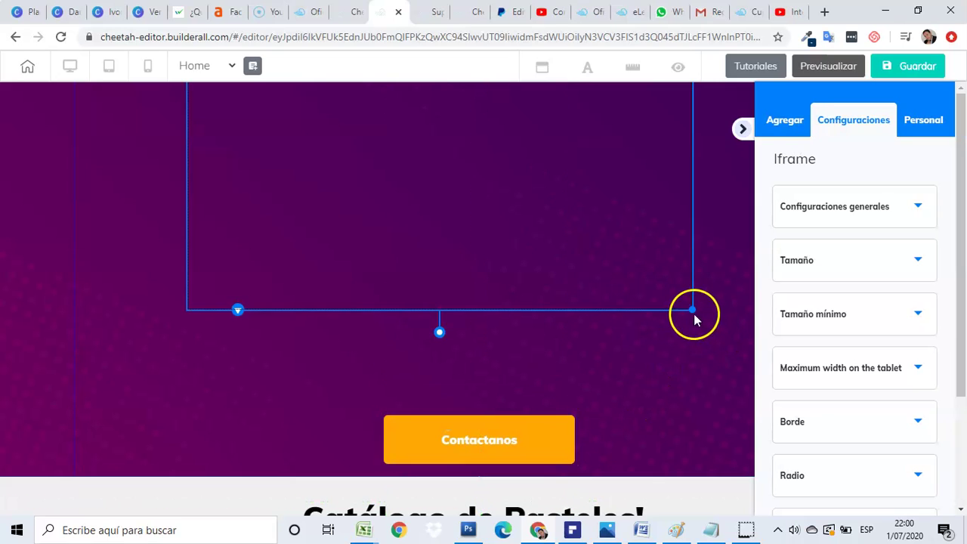
pyautogui.moveTo(692, 308); pyautogui.dragTo(724, 397)
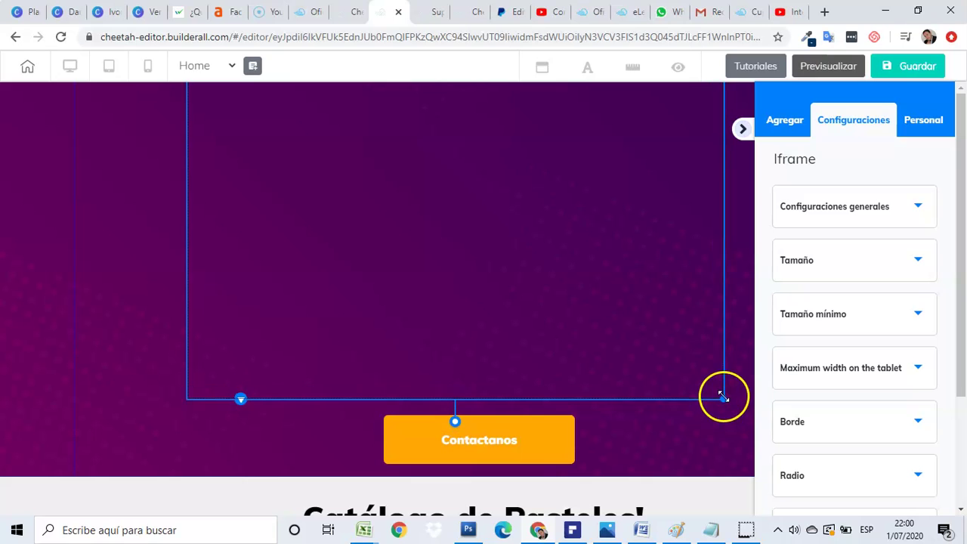
# - Copy the checkout page URL in Supercheckout and return to the editor
pyautogui.click(425, 21)
pyautogui.click(702, 396)
pyautogui.click(387, 17)
pyautogui.scroll(3, 363, 284)
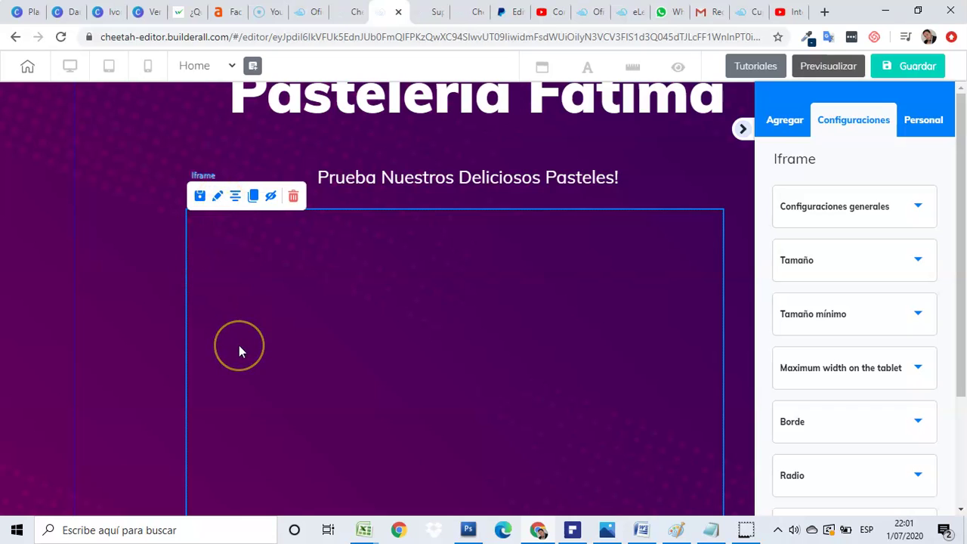
pyautogui.scroll(-3, 239, 346)
pyautogui.scroll(3, 582, 234)
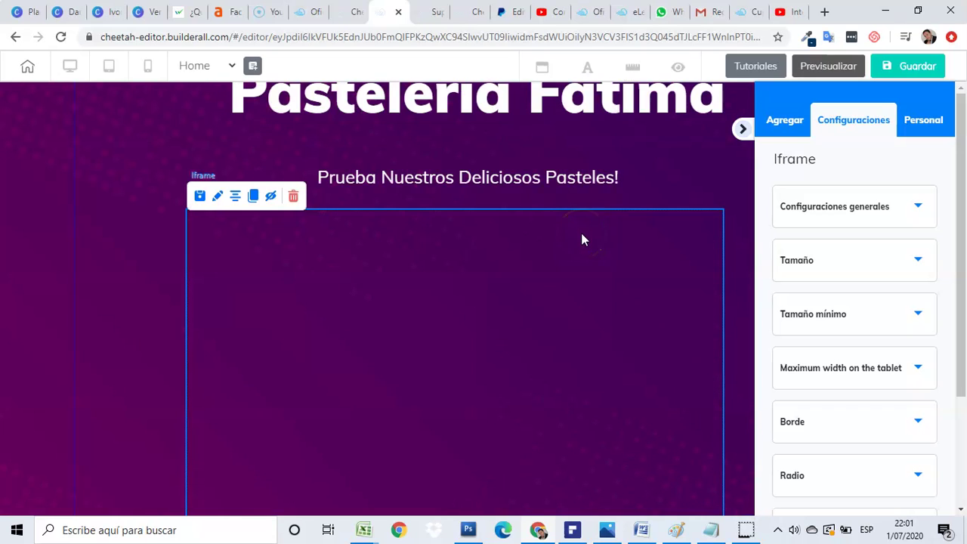
# - Paste the checkout URL into the iframe's Insertar url field under Configuraciones generales
pyautogui.click(744, 128)
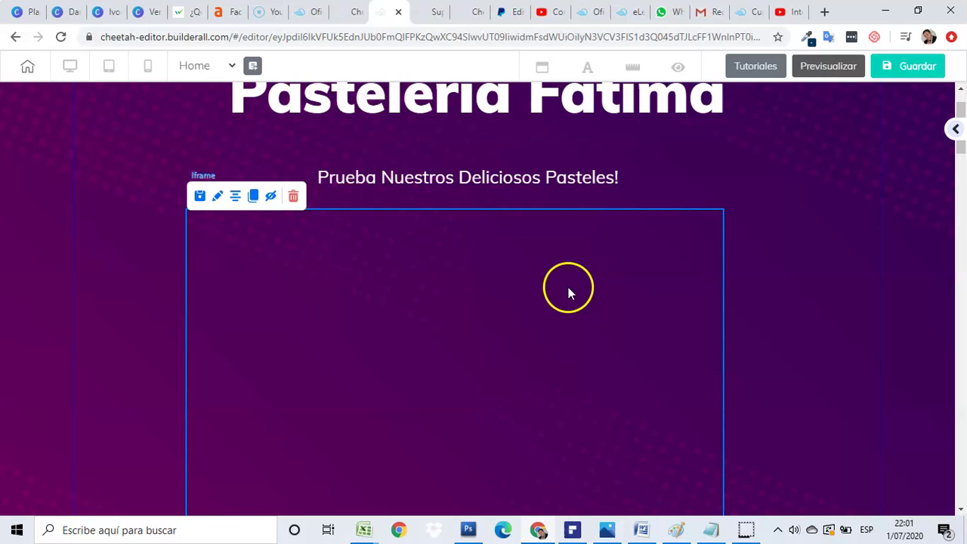
pyautogui.click(216, 201)
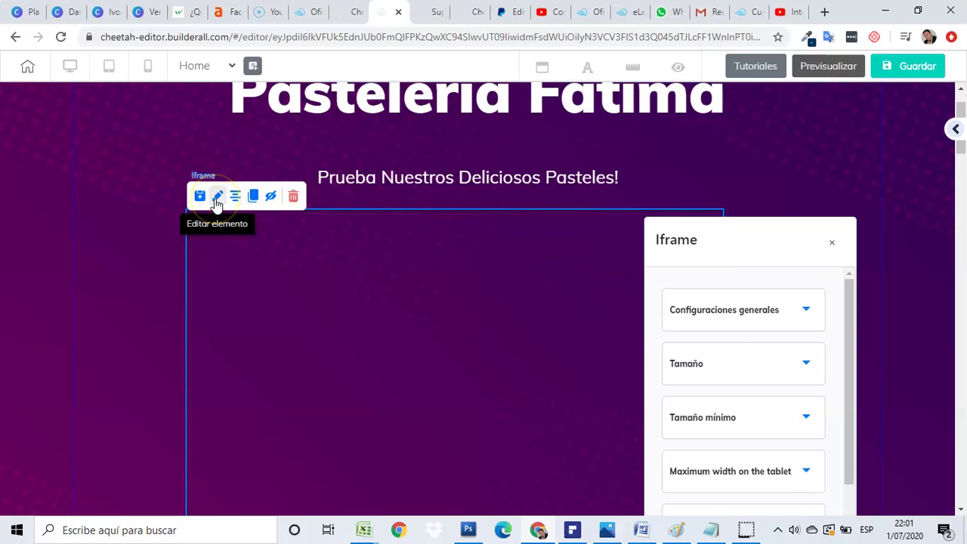
pyautogui.click(807, 310)
pyautogui.scroll(-2, 775, 359)
pyautogui.click(734, 332)
pyautogui.hotkey('ctrl', 'v')
# - Apply the URL with aplicar so the CHECKOUT steps load, then close the iframe settings
pyautogui.scroll(-3, 732, 333)
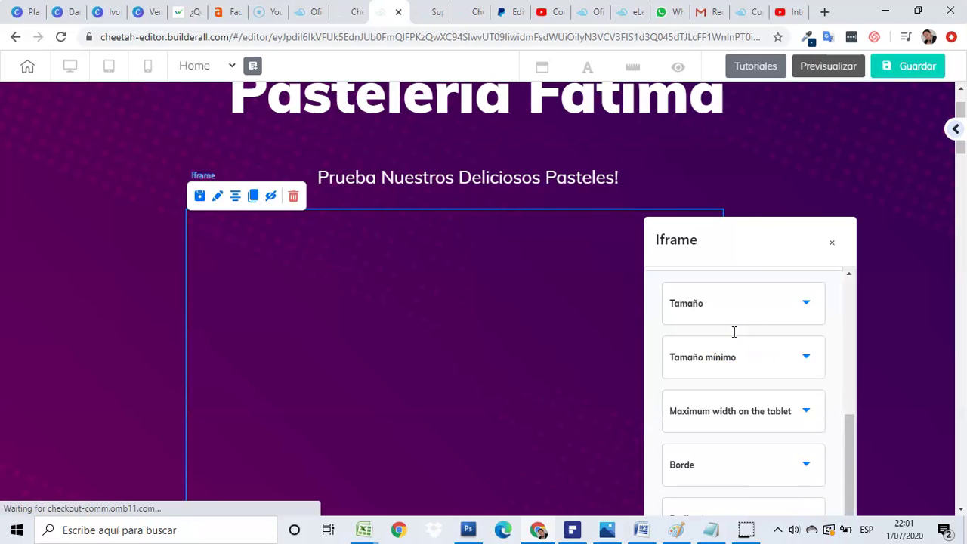
pyautogui.scroll(-3, 776, 432)
pyautogui.scroll(-5, 831, 469)
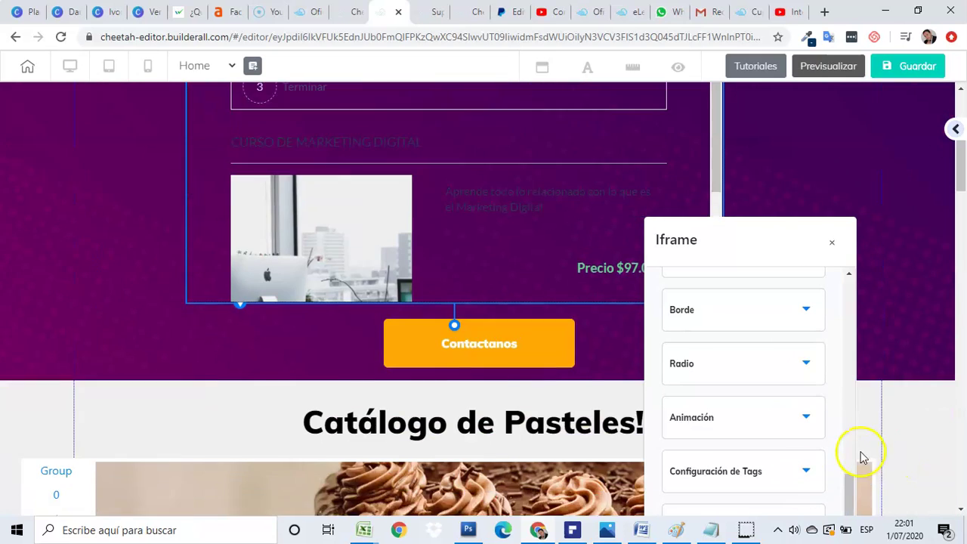
pyautogui.moveTo(776, 251); pyautogui.dragTo(793, 112)
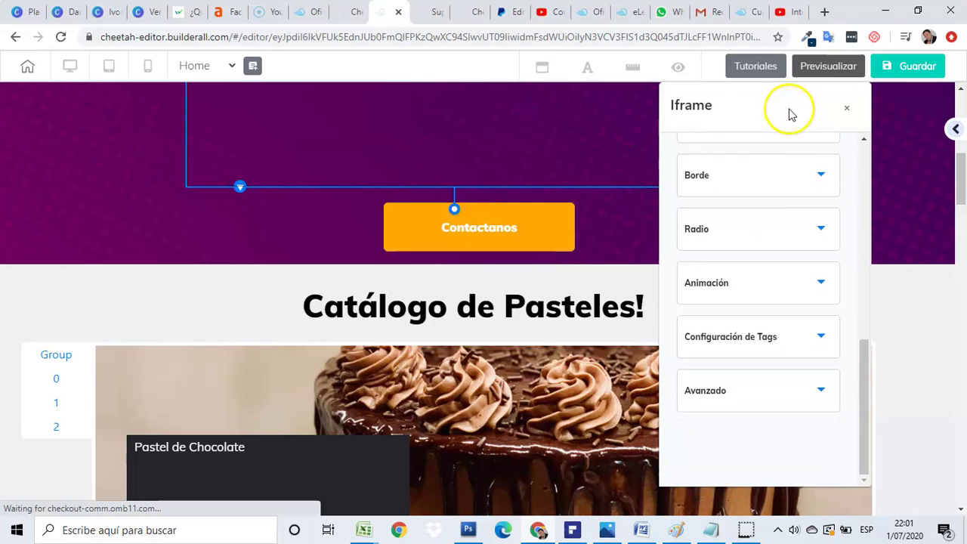
pyautogui.scroll(4, 824, 312)
pyautogui.click(821, 302)
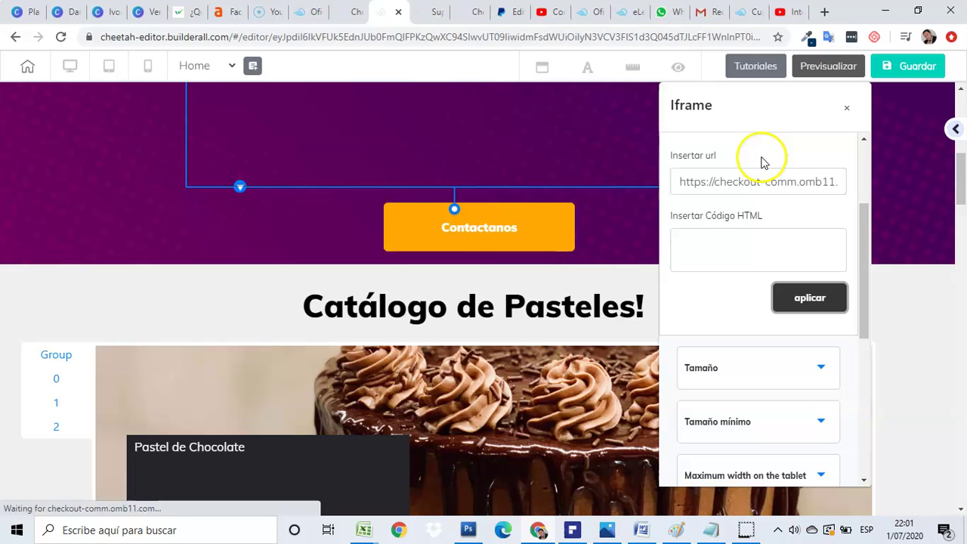
pyautogui.click(847, 112)
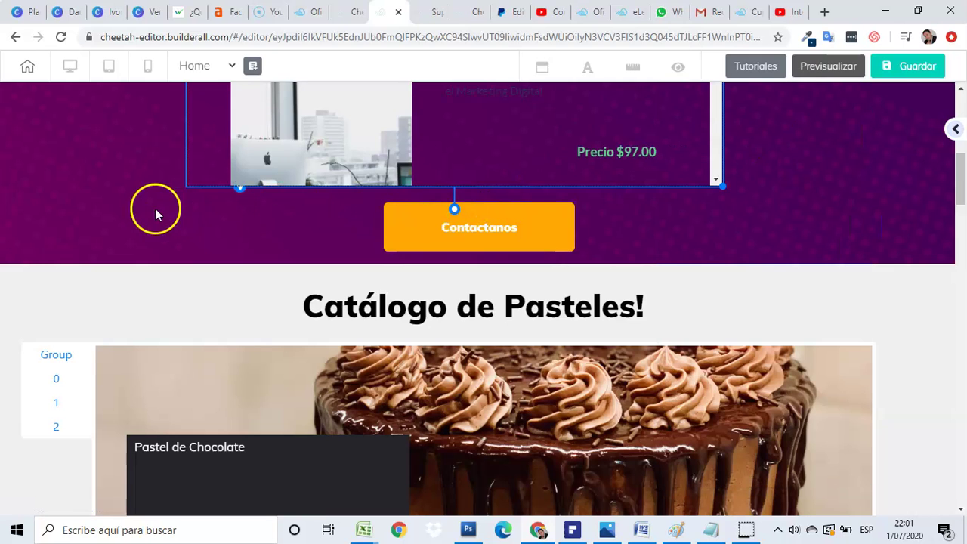
pyautogui.scroll(3, 135, 215)
pyautogui.scroll(4, 136, 216)
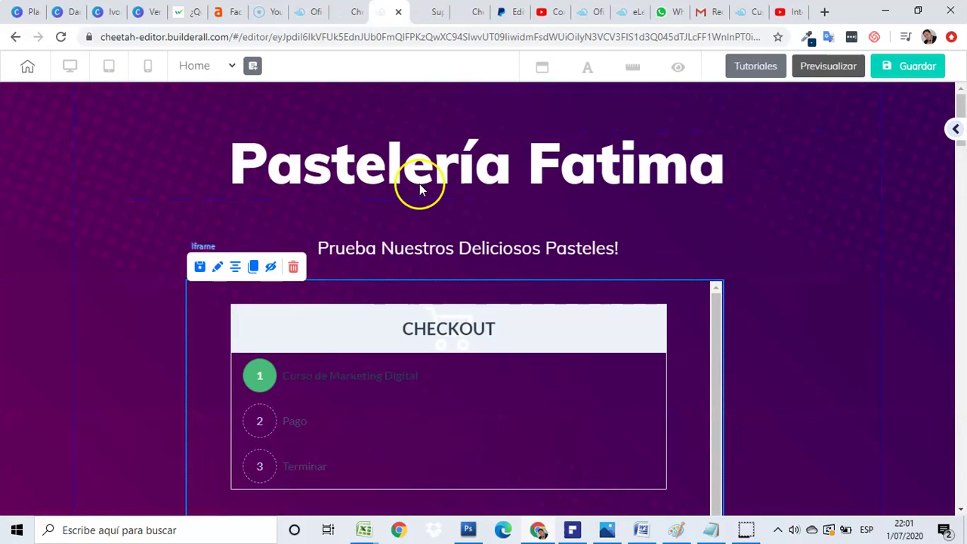
# - Move the Pastelería Fatima title, subtitle and checkout block up the section
pyautogui.moveTo(555, 179); pyautogui.dragTo(555, 138)
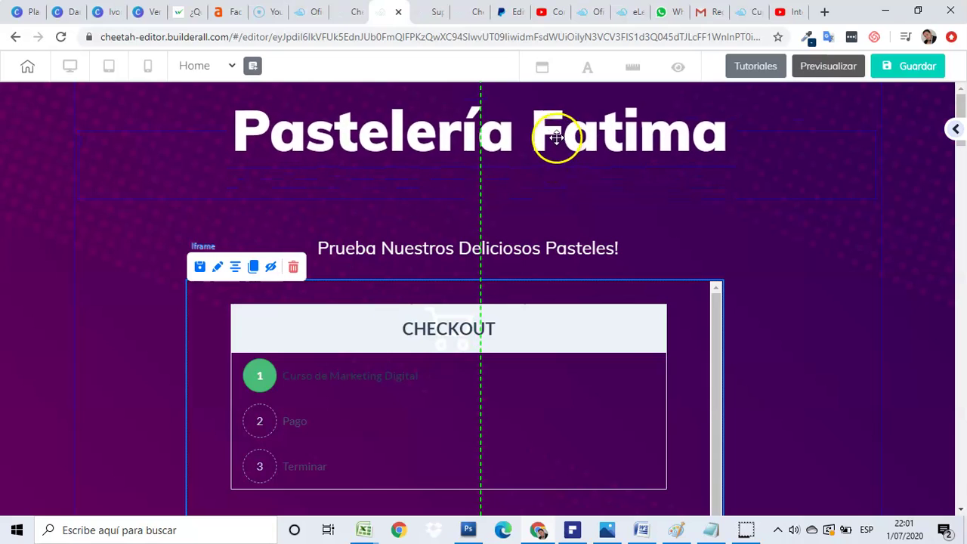
pyautogui.moveTo(542, 253); pyautogui.dragTo(548, 201)
pyautogui.moveTo(570, 280); pyautogui.dragTo(592, 285)
pyautogui.scroll(-6, 594, 294)
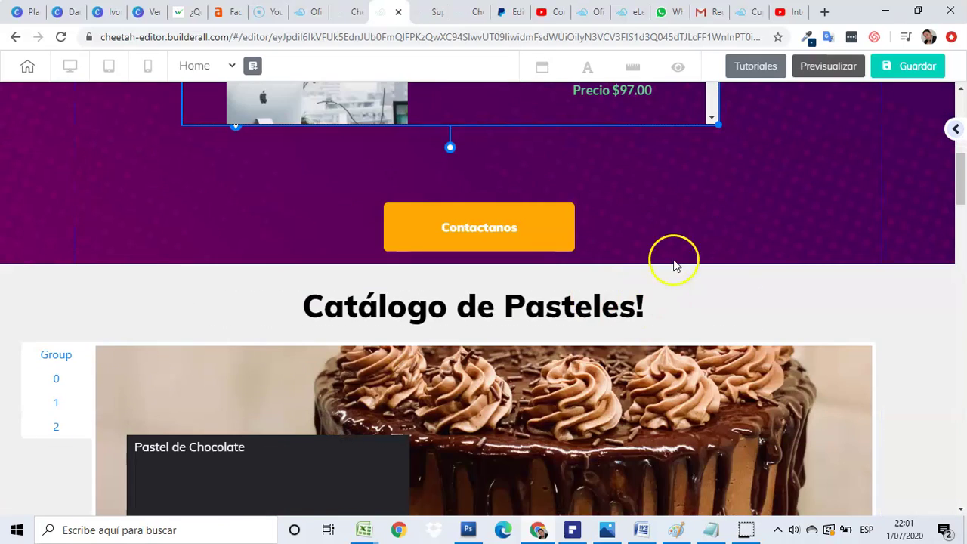
pyautogui.scroll(2, 676, 264)
# - Enlarge the checkout to show Total and CONTINUAR, then shift Contactanos just below it
pyautogui.moveTo(716, 263); pyautogui.dragTo(799, 319)
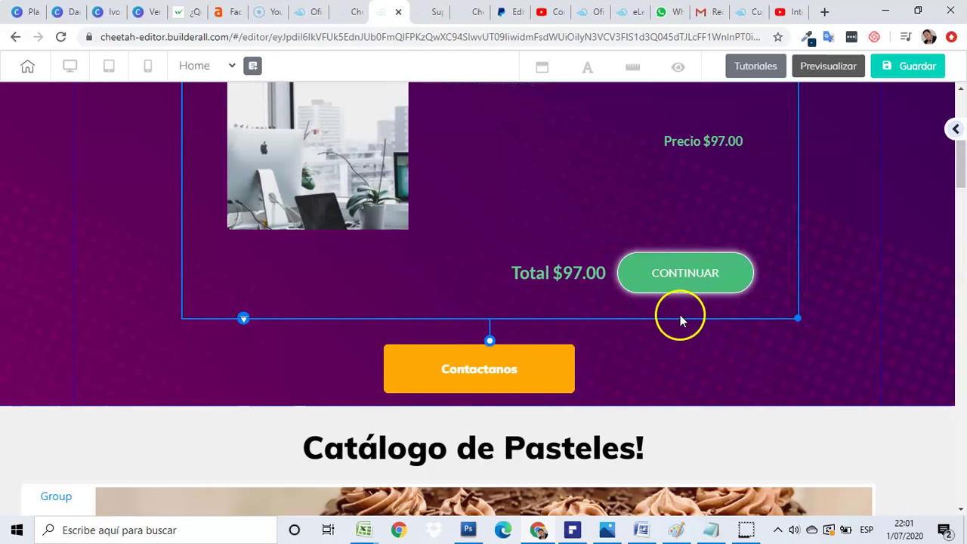
pyautogui.doubleClick(568, 357)
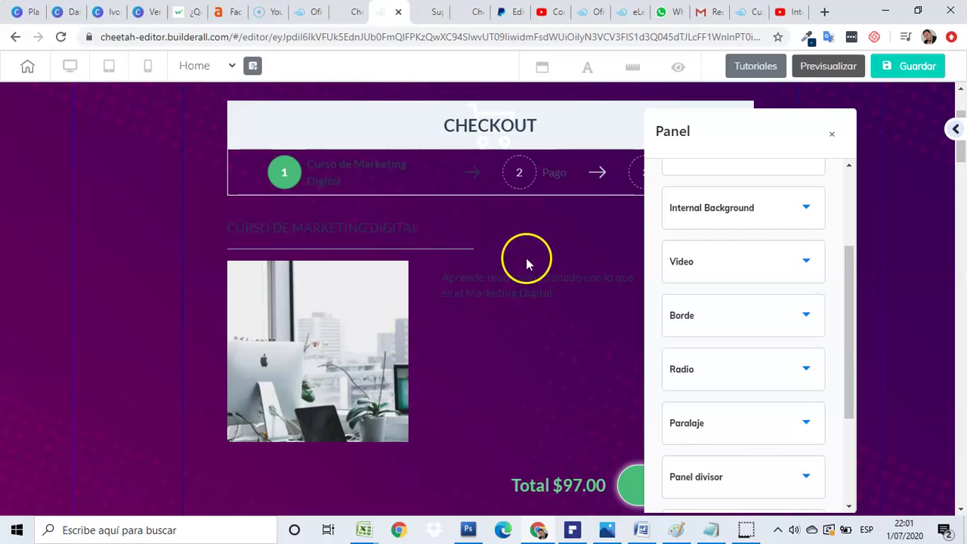
pyautogui.click(832, 140)
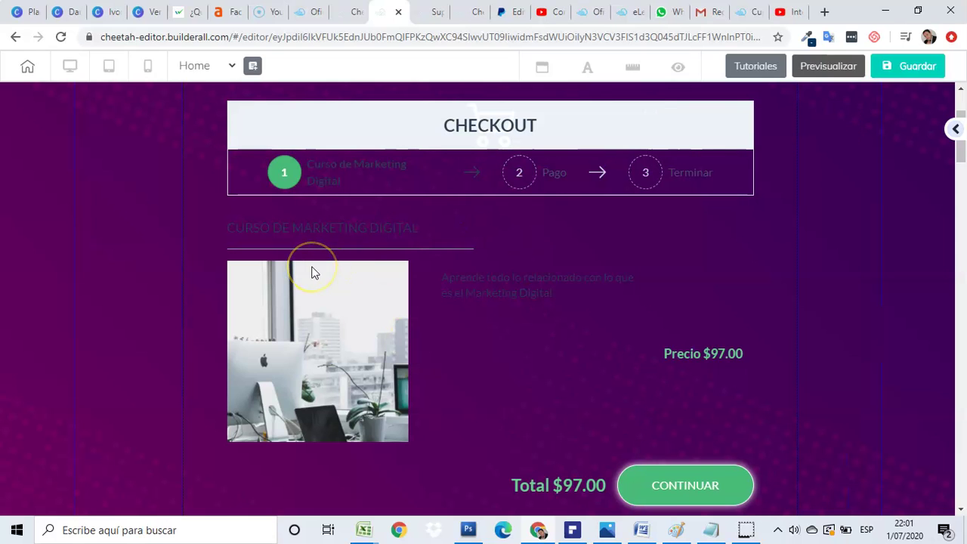
pyautogui.scroll(-2, 314, 272)
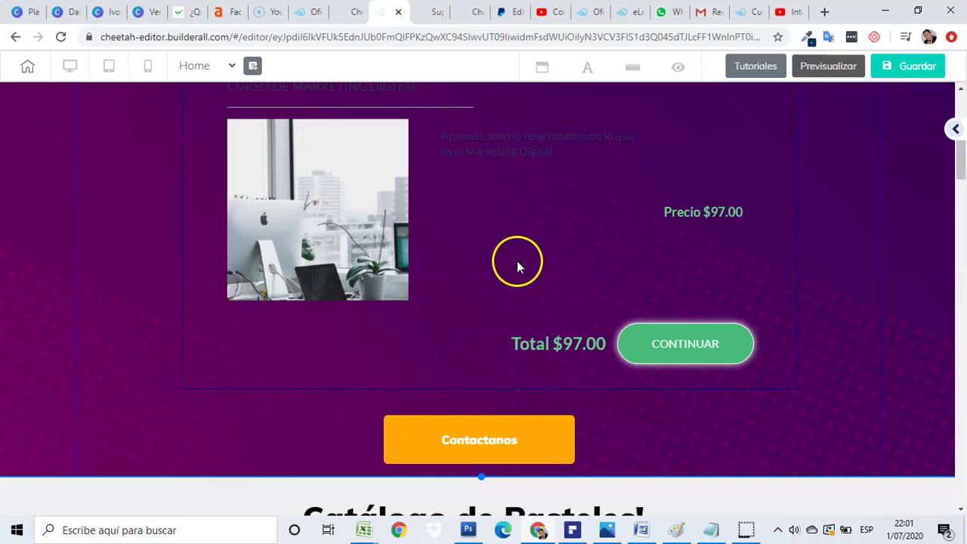
pyautogui.moveTo(438, 440); pyautogui.dragTo(467, 428)
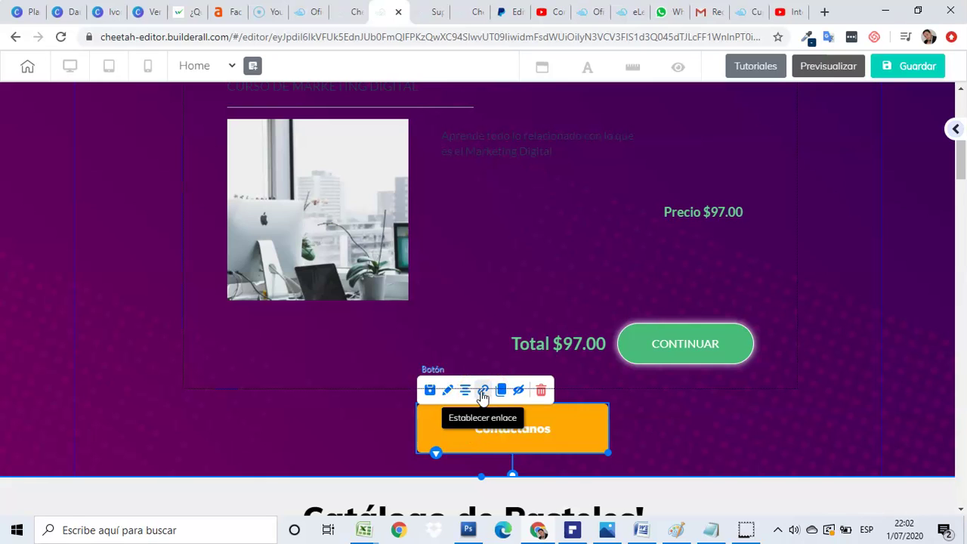
# - Link the Contactanos button to the Supercheckout product Curso de Marketing Digital at 97.00 USD
pyautogui.click(480, 390)
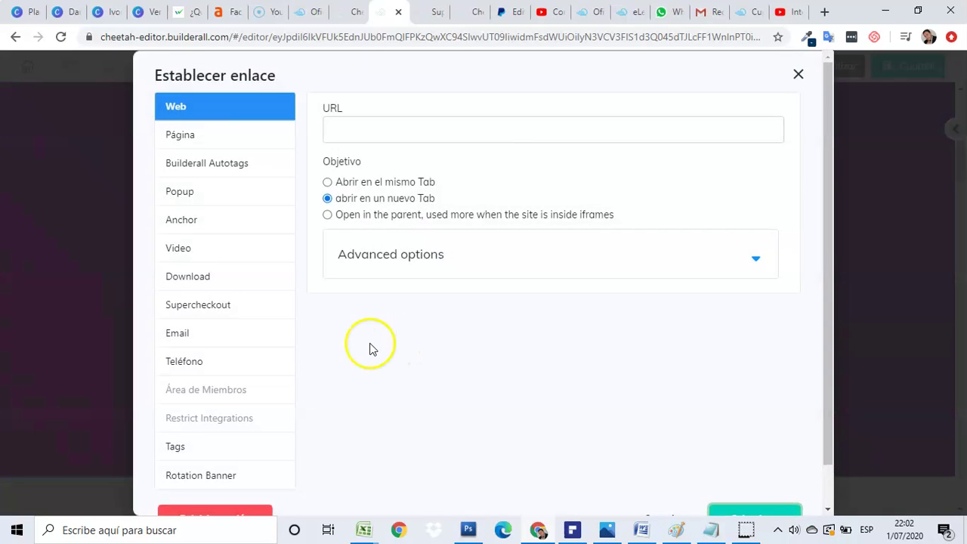
pyautogui.click(222, 306)
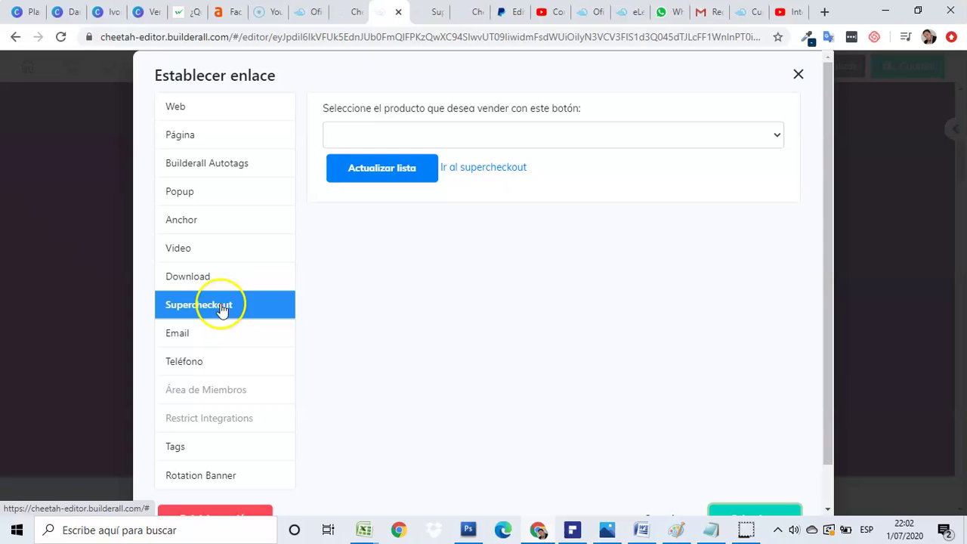
pyautogui.click(562, 141)
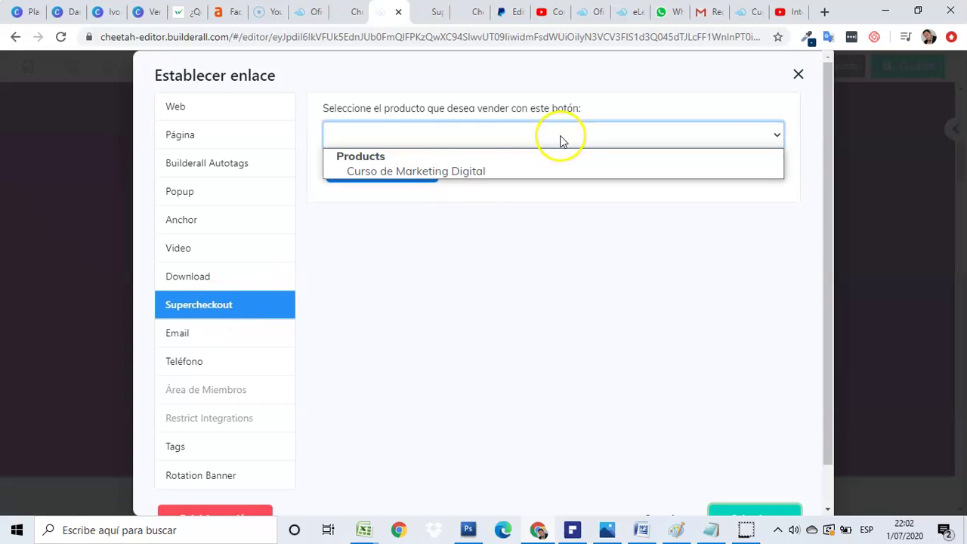
pyautogui.click(381, 172)
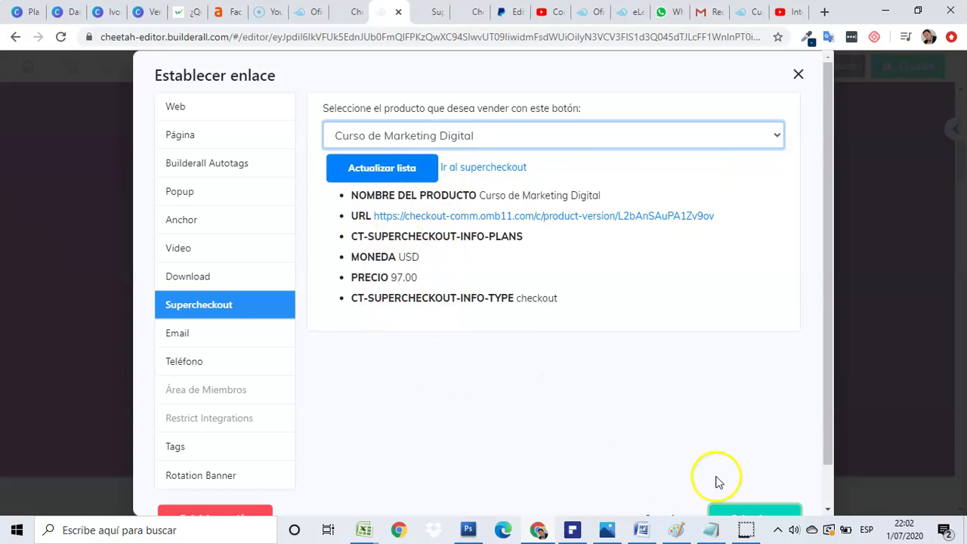
pyautogui.scroll(-1, 726, 479)
pyautogui.click(756, 473)
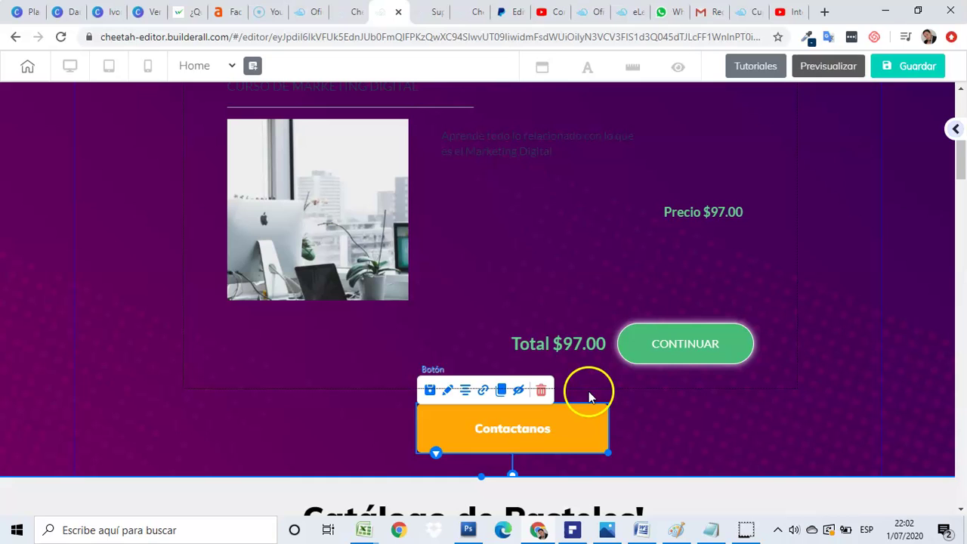
# - Save the Pastelería Fatima page with Guardar and confirm publishing it with Está bien
pyautogui.click(203, 436)
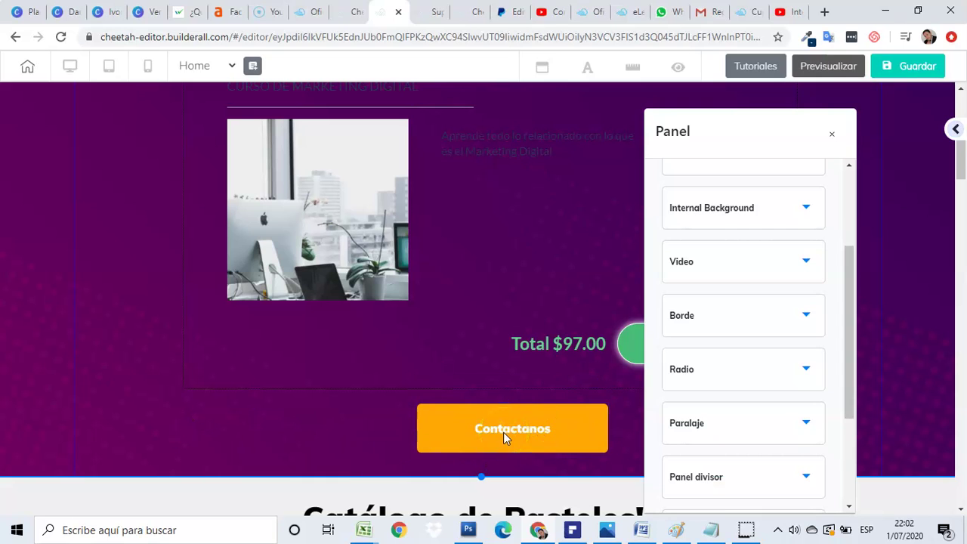
pyautogui.scroll(2, 280, 396)
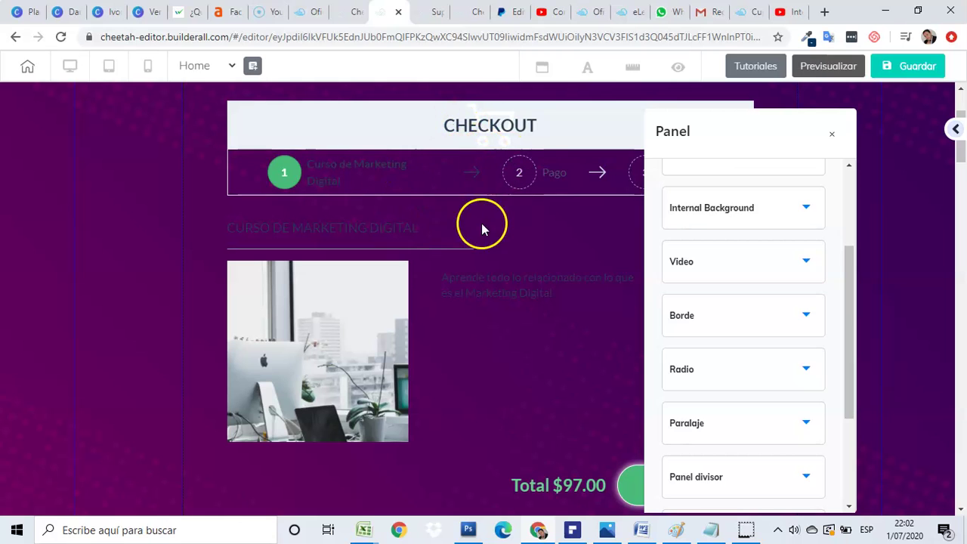
pyautogui.scroll(-3, 347, 292)
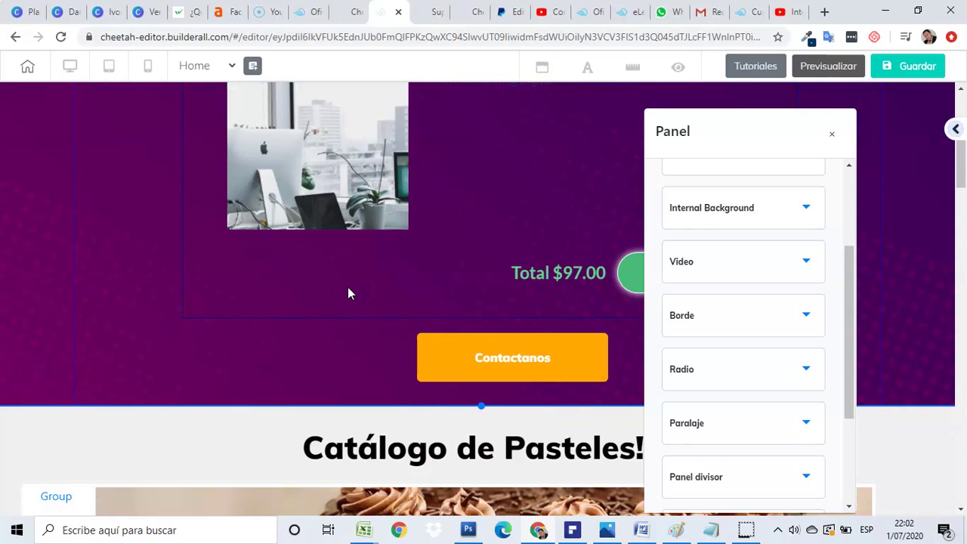
pyautogui.scroll(4, 348, 292)
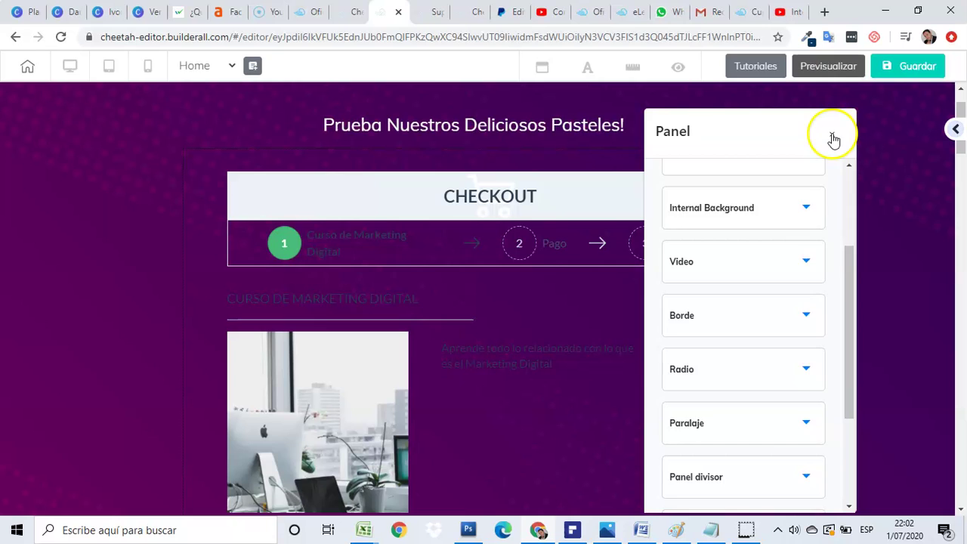
pyautogui.click(832, 136)
pyautogui.scroll(-3, 446, 289)
pyautogui.scroll(1, 446, 296)
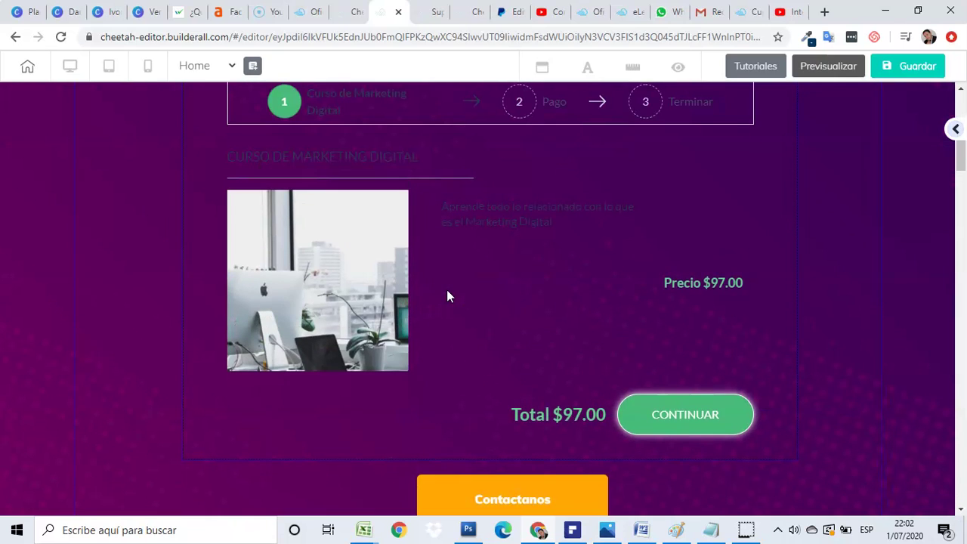
pyautogui.click(916, 62)
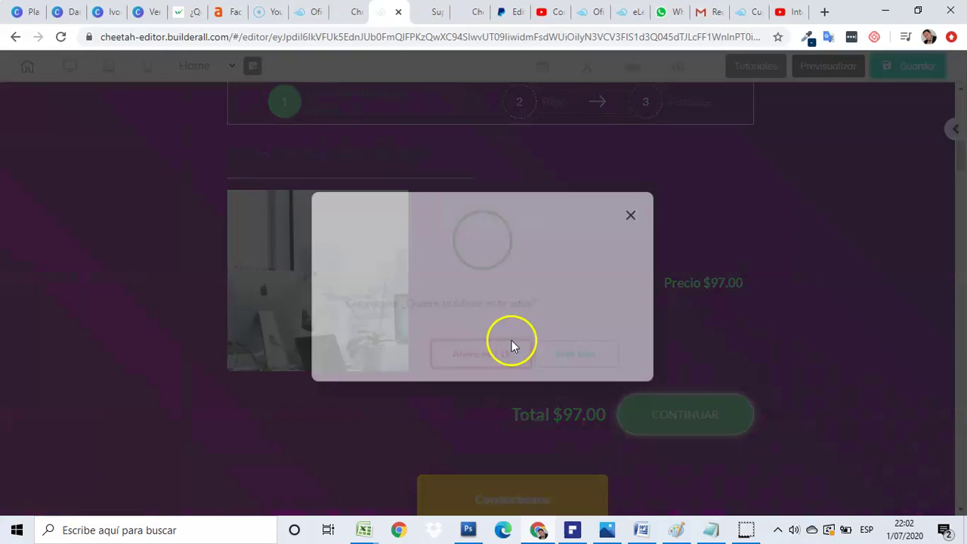
pyautogui.click(580, 349)
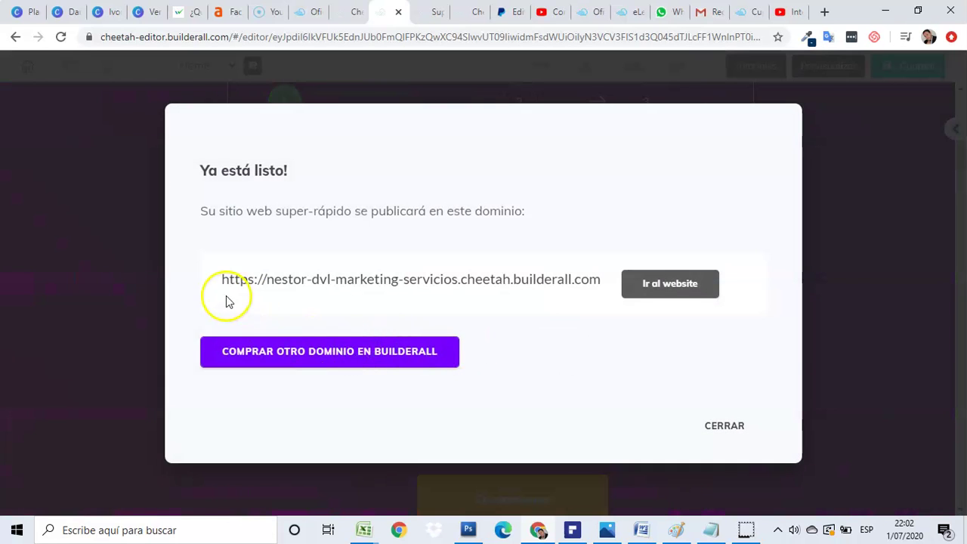
# - Open the published Pastelería Fatima site and scroll to its embedded checkout
pyautogui.click(680, 289)
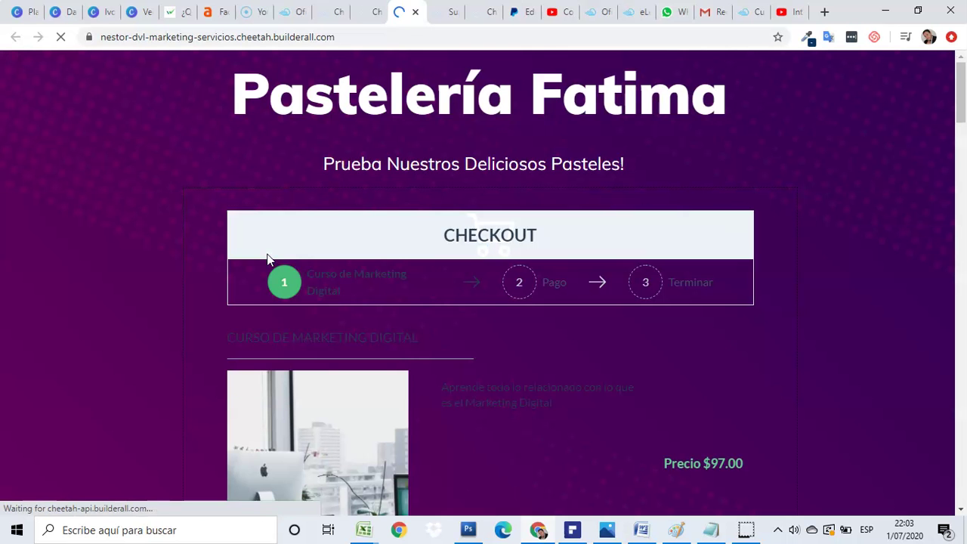
pyautogui.click(149, 250)
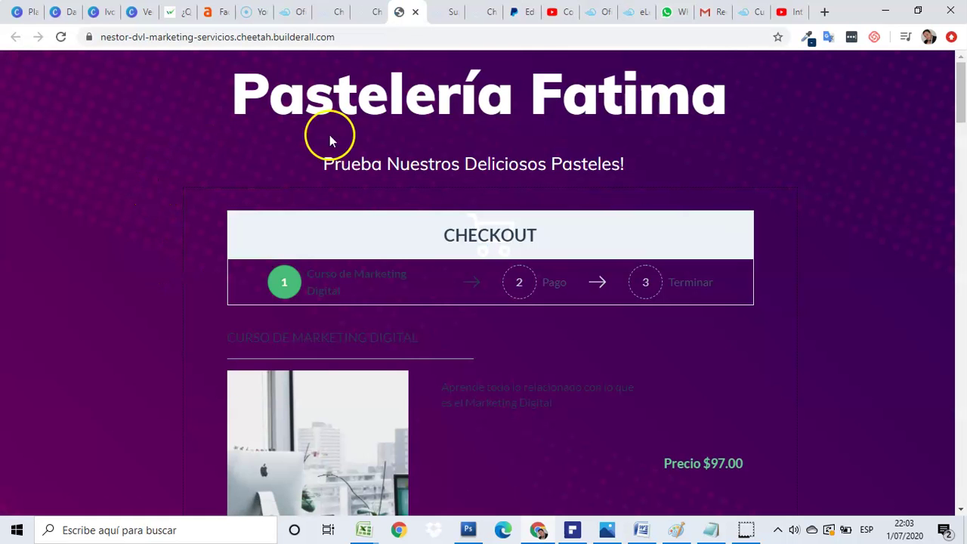
pyautogui.scroll(-2, 568, 187)
pyautogui.scroll(1, 324, 270)
pyautogui.scroll(-1, 325, 262)
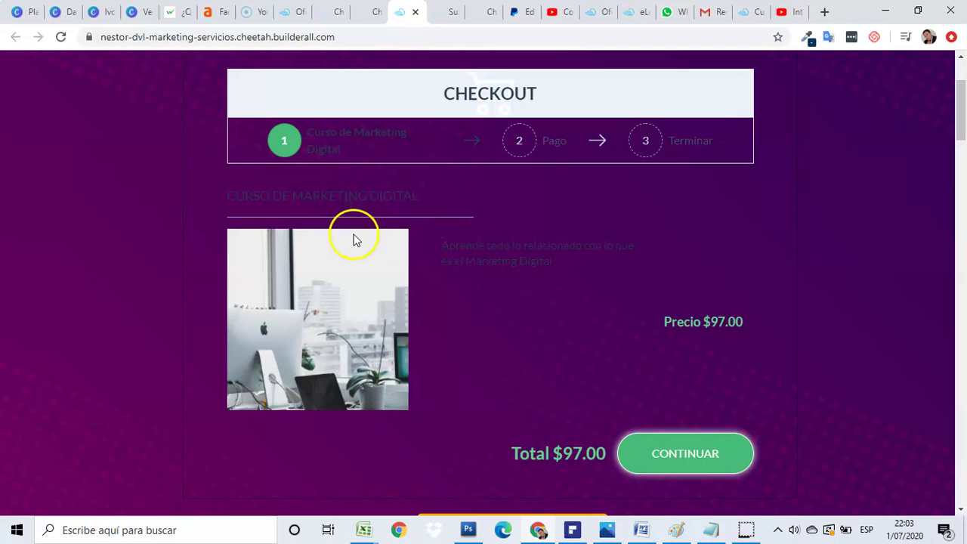
# - Highlight the CURSO DE MARKETING DIGITAL heading, the step labels and the course description
pyautogui.moveTo(246, 201); pyautogui.dragTo(445, 205)
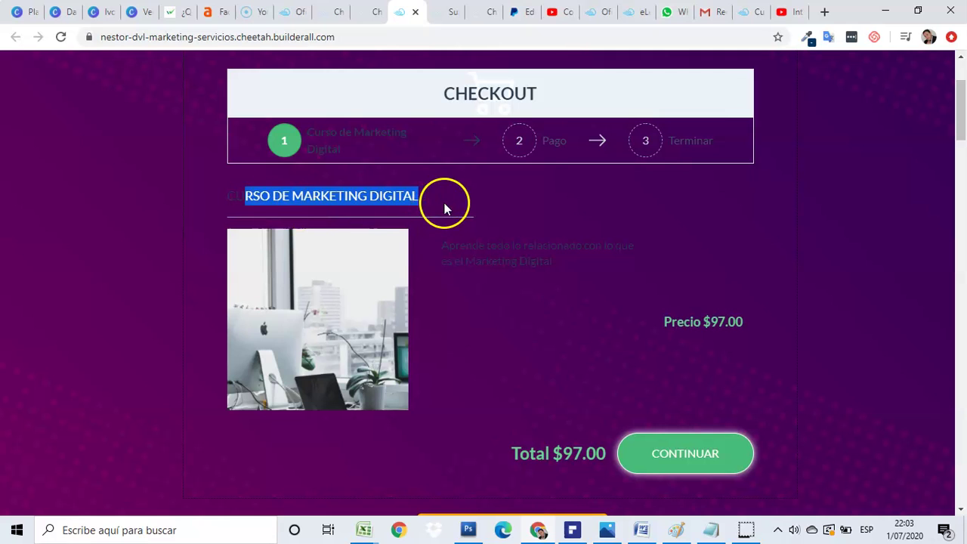
pyautogui.click(234, 207)
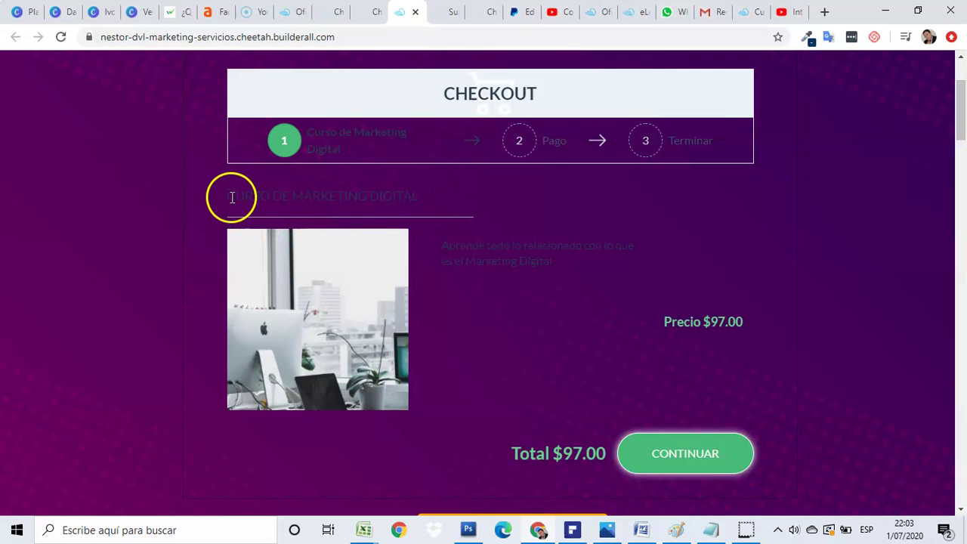
pyautogui.moveTo(227, 196); pyautogui.dragTo(442, 195)
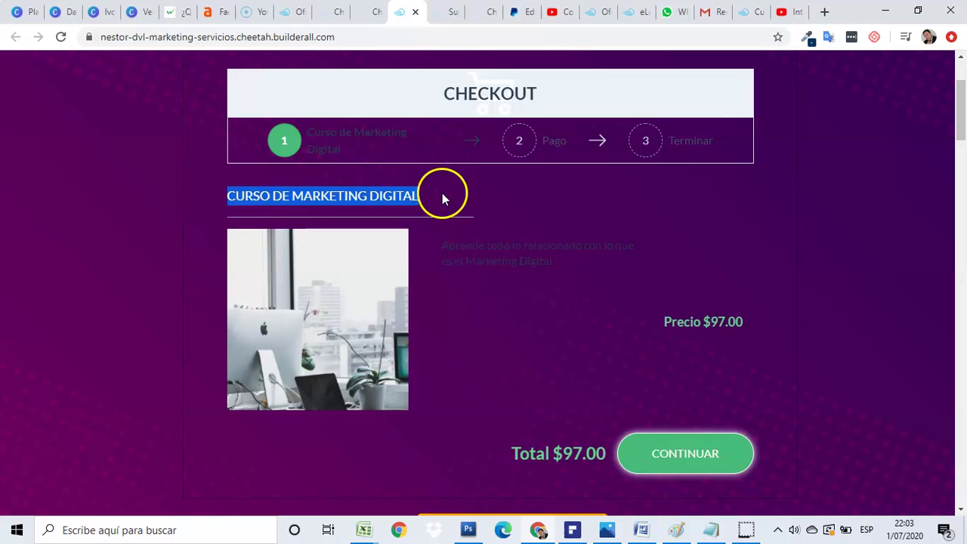
pyautogui.moveTo(307, 132); pyautogui.dragTo(355, 154)
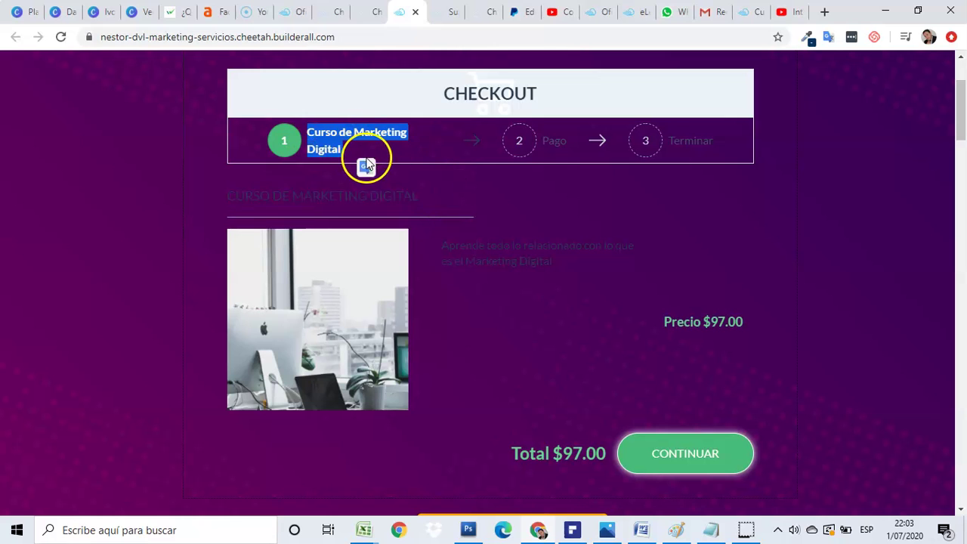
pyautogui.moveTo(546, 141); pyautogui.dragTo(663, 145)
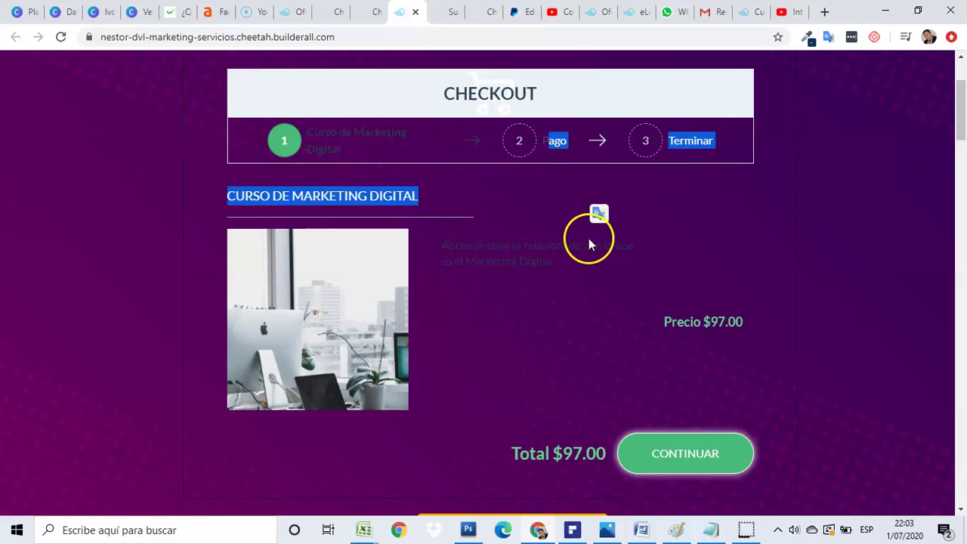
pyautogui.moveTo(441, 247); pyautogui.dragTo(559, 293)
pyautogui.click(478, 337)
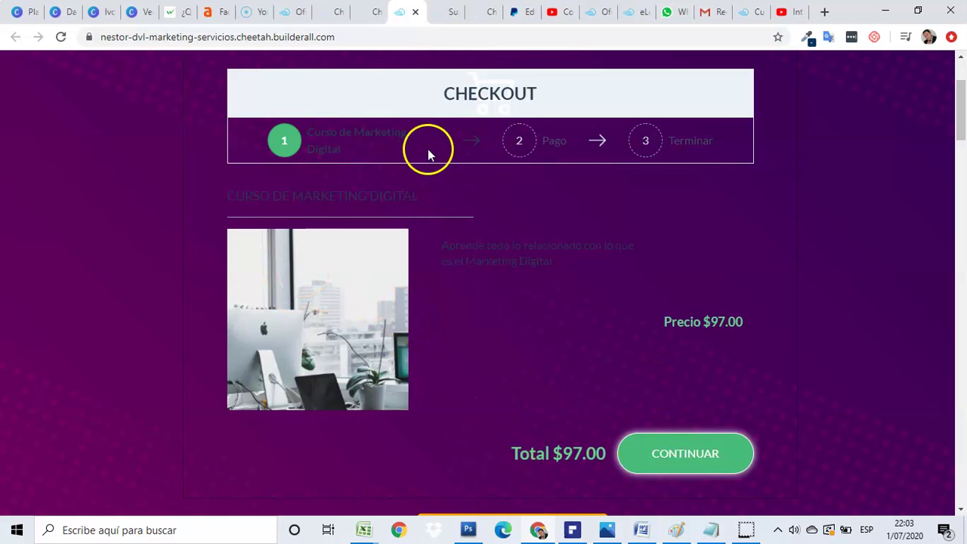
pyautogui.moveTo(233, 199); pyautogui.dragTo(469, 201)
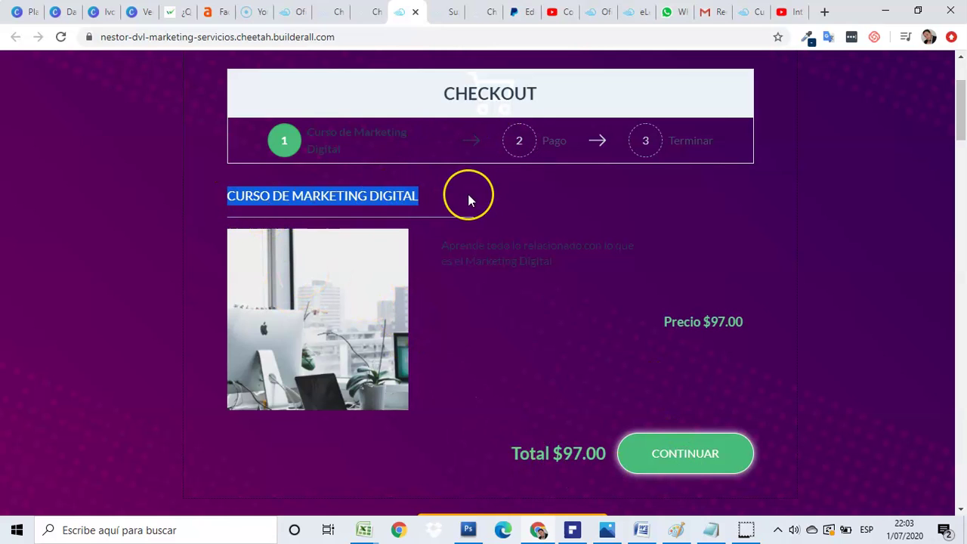
pyautogui.click(435, 265)
pyautogui.moveTo(451, 246); pyautogui.dragTo(544, 339)
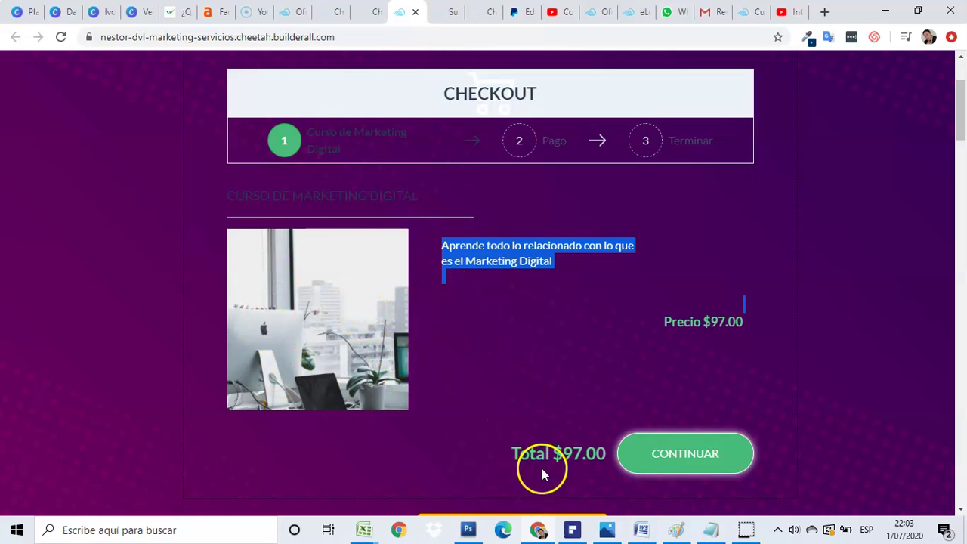
# - Continue the checkout with CONTINUAR and highlight the step-one, Pago and Terminar labels
pyautogui.click(703, 459)
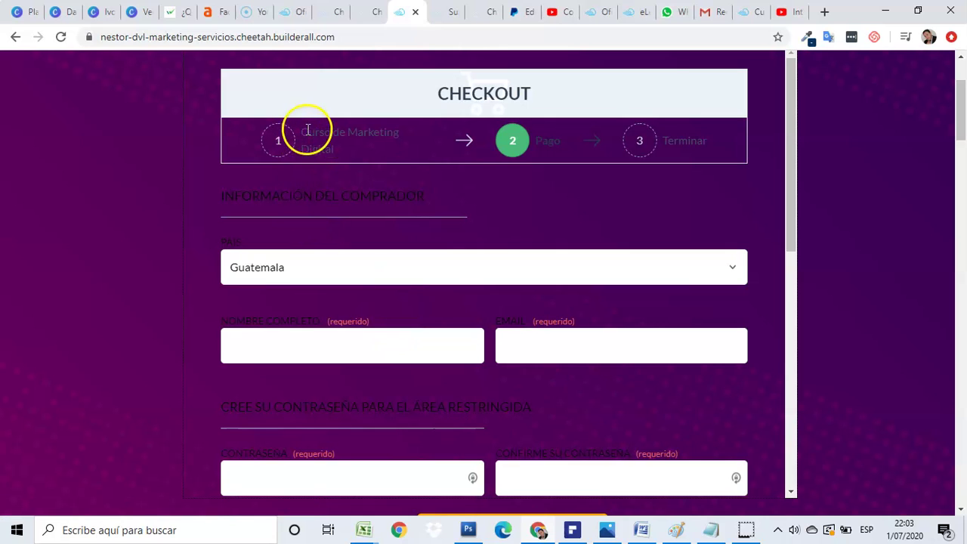
pyautogui.moveTo(308, 130); pyautogui.dragTo(367, 147)
pyautogui.moveTo(538, 142); pyautogui.dragTo(620, 156)
pyautogui.moveTo(675, 141); pyautogui.dragTo(725, 147)
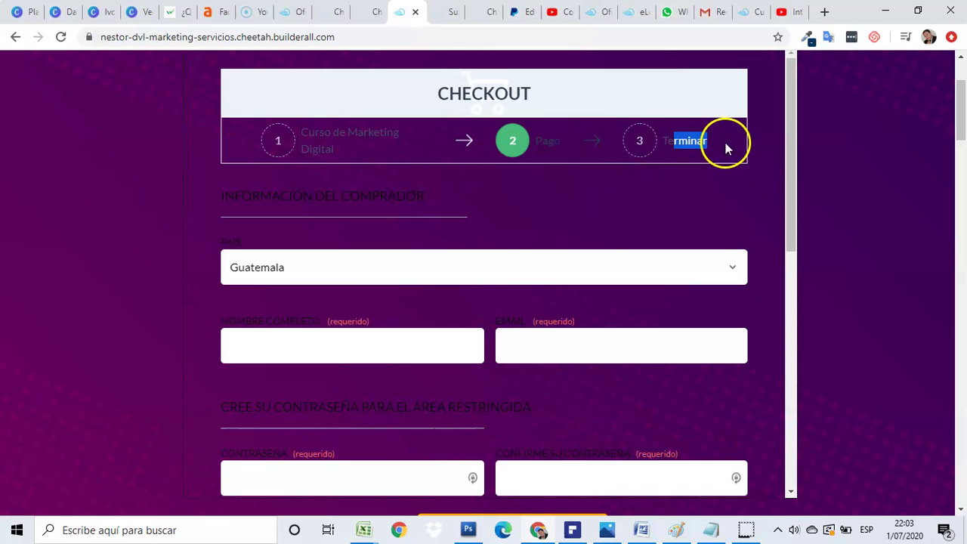
pyautogui.scroll(-1, 133, 260)
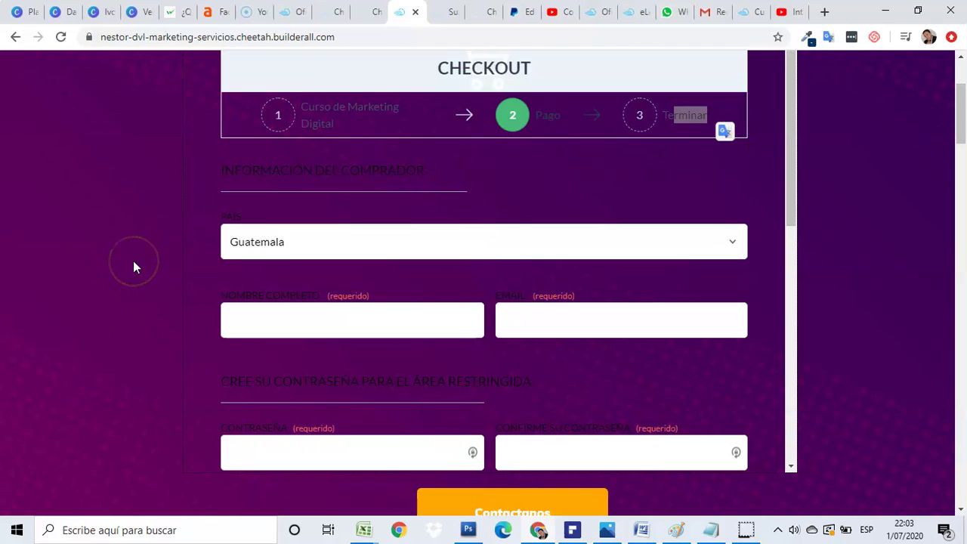
pyautogui.scroll(3, 133, 261)
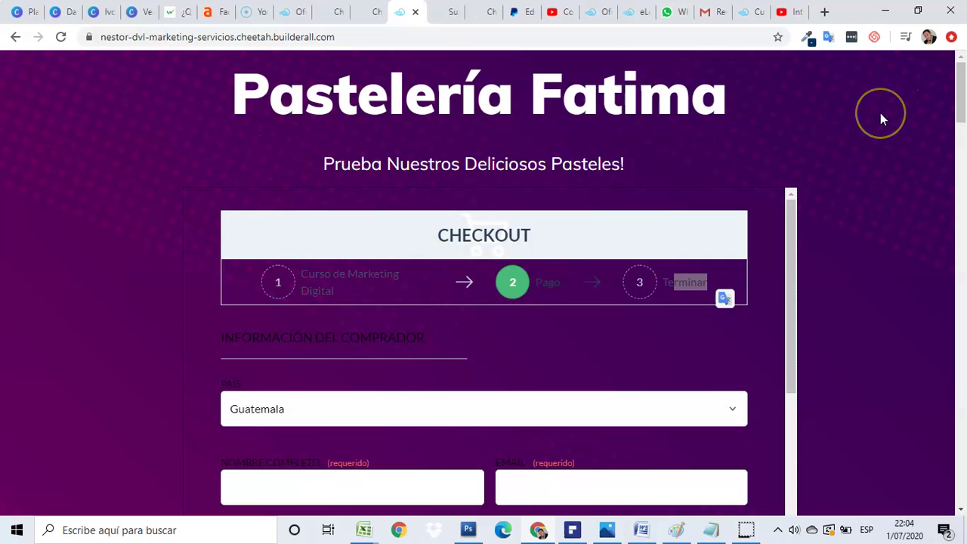
pyautogui.scroll(-2, 270, 345)
pyautogui.scroll(2, 344, 356)
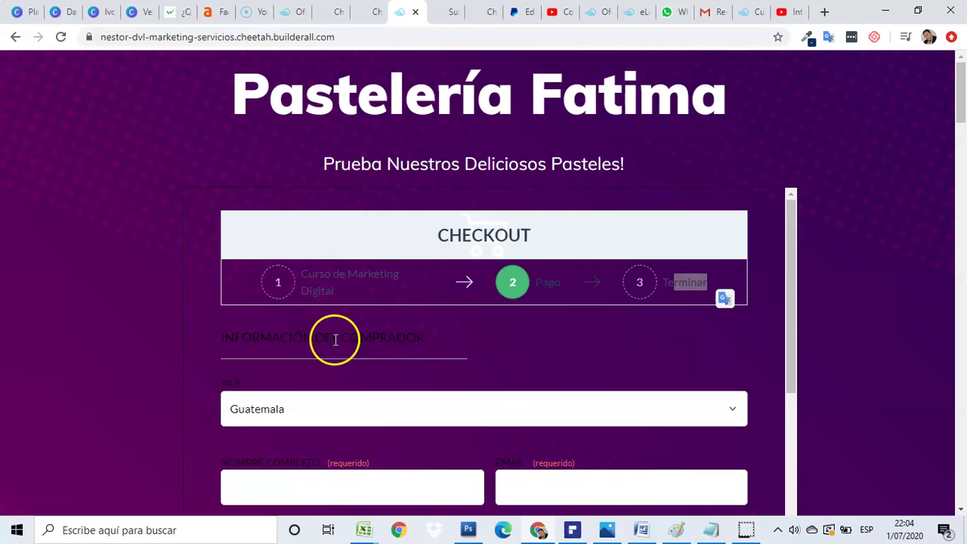
pyautogui.scroll(-2, 579, 321)
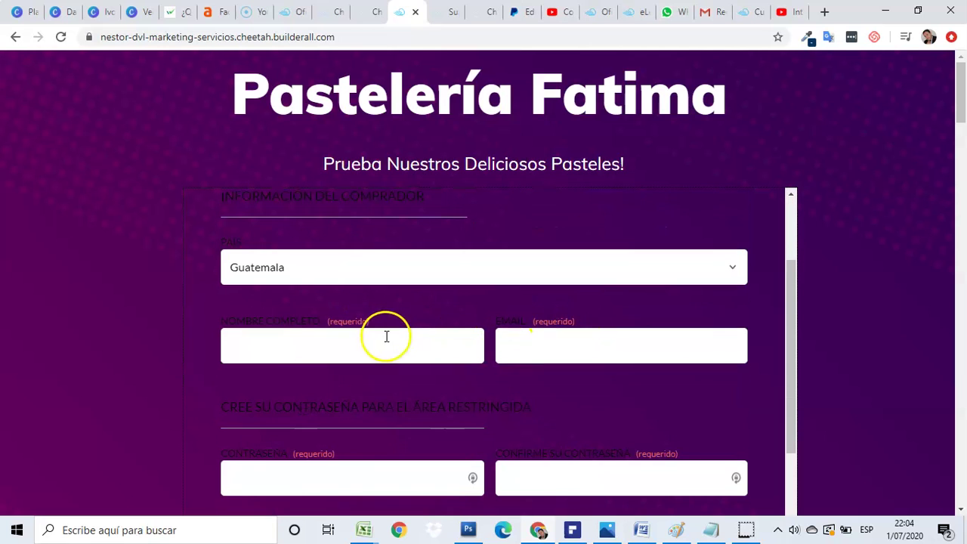
# - Set the country to Guatemala and autofill the buyer's full name and e-mail
pyautogui.click(339, 274)
pyautogui.click(309, 243)
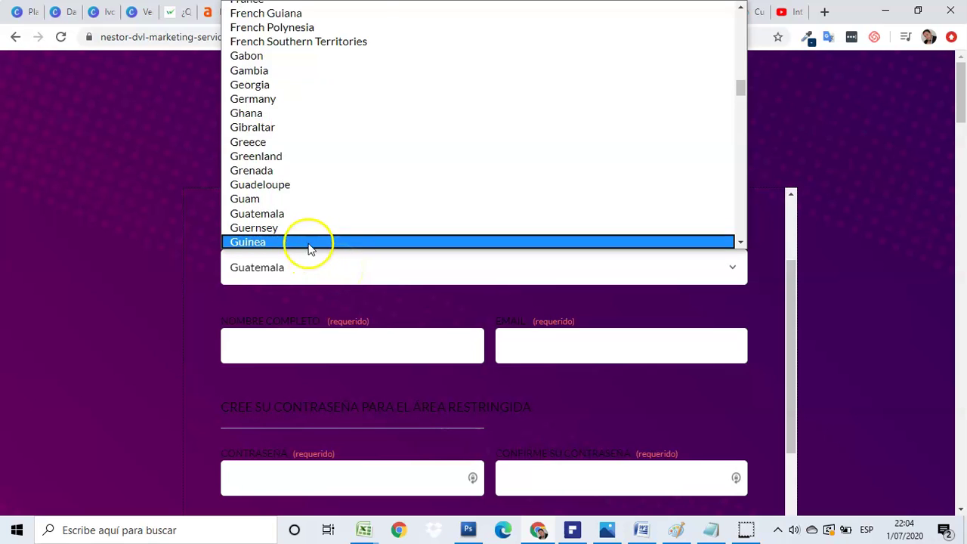
pyautogui.click(298, 265)
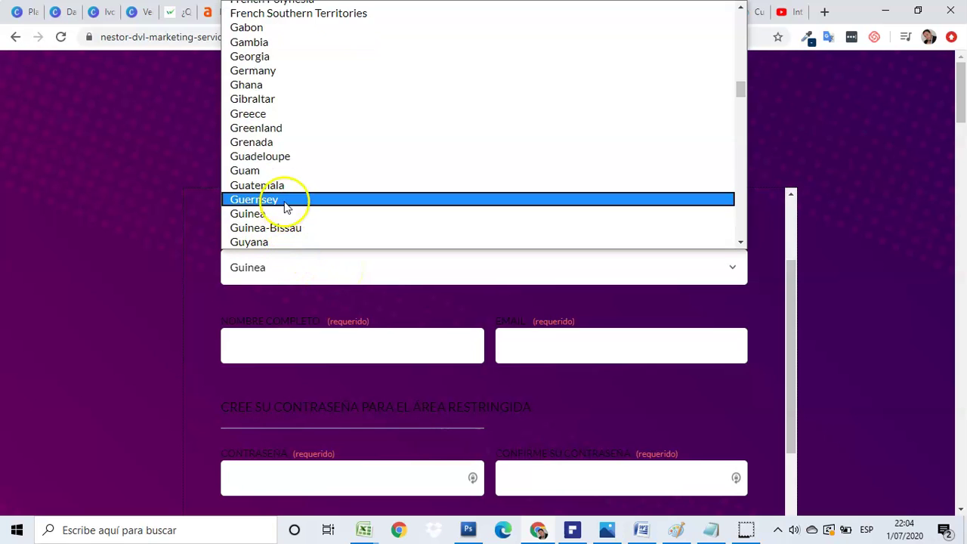
pyautogui.click(276, 186)
pyautogui.scroll(-1, 259, 335)
pyautogui.scroll(-1, 226, 372)
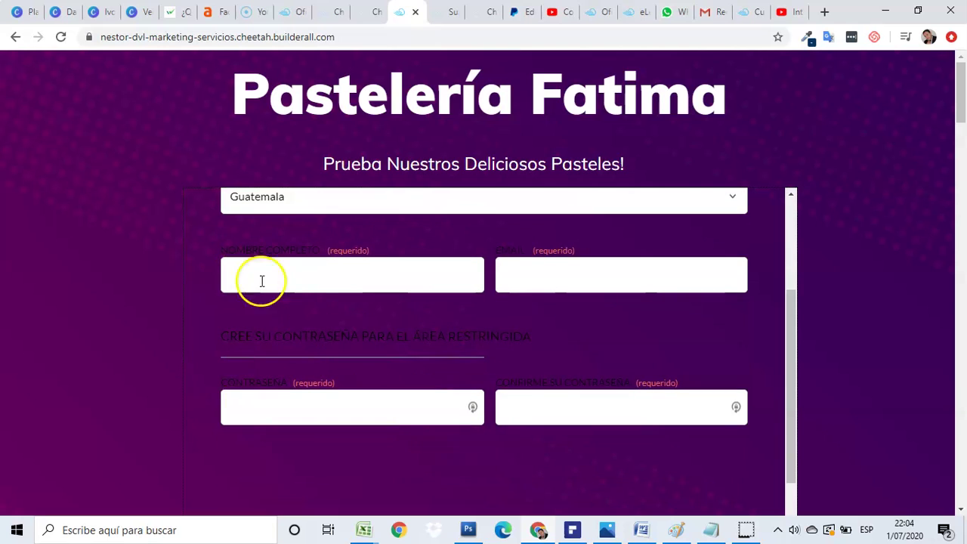
pyautogui.click(269, 277)
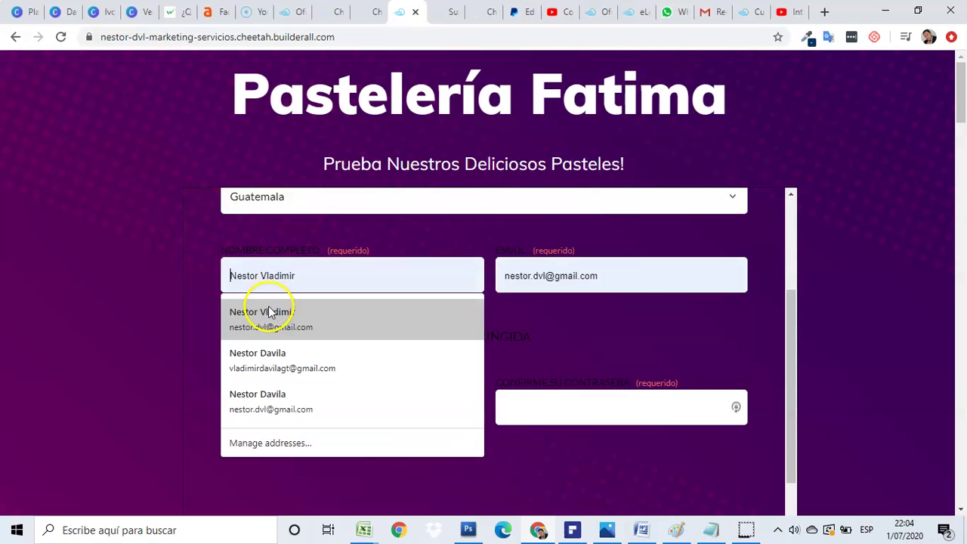
pyautogui.click(268, 310)
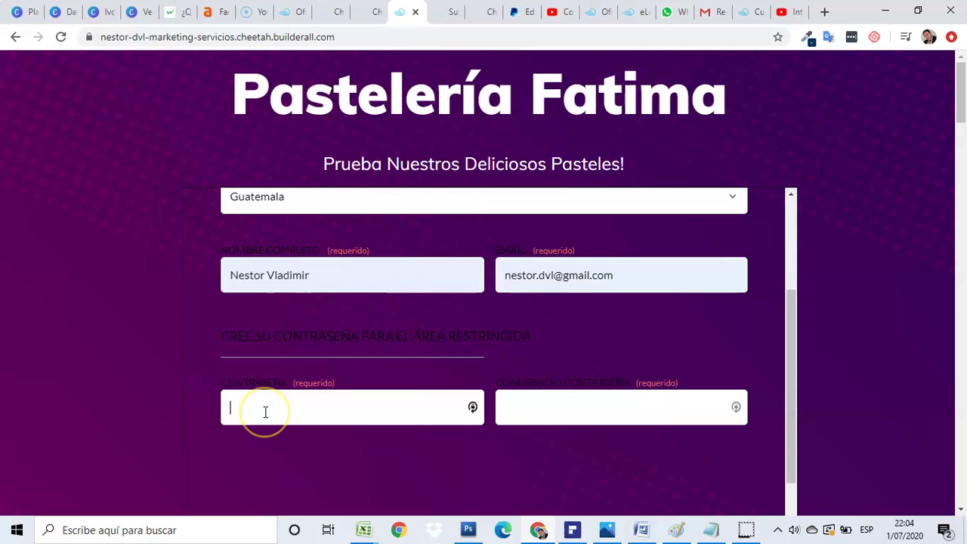
pyautogui.click(526, 409)
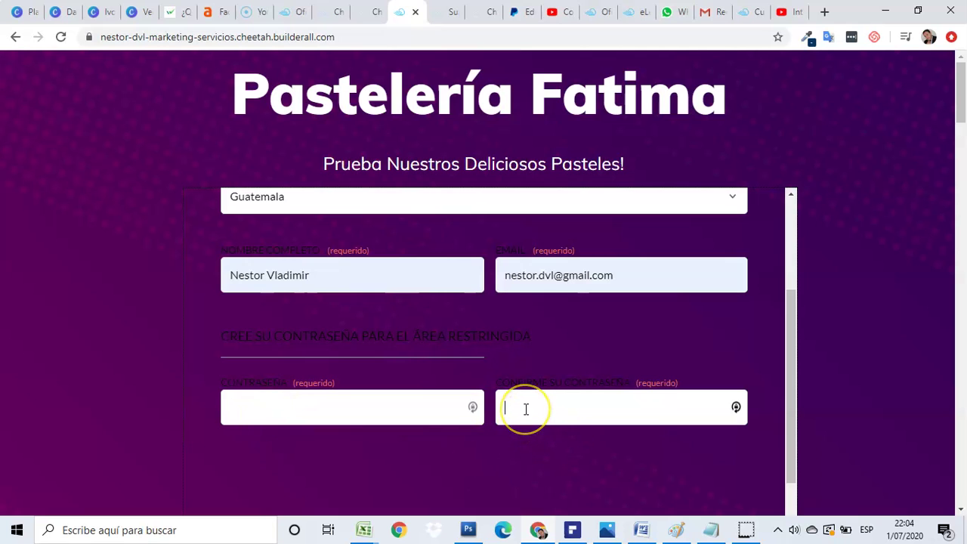
pyautogui.scroll(-4, 437, 433)
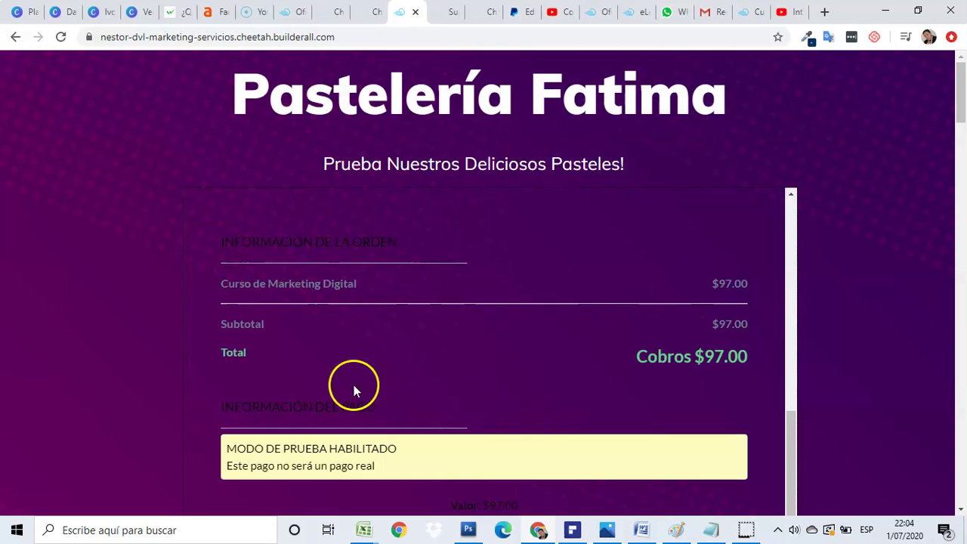
# - Scroll the checkout panel and try the 'Tarjeta de débito o crédito' payment option
pyautogui.scroll(-1, 204, 442)
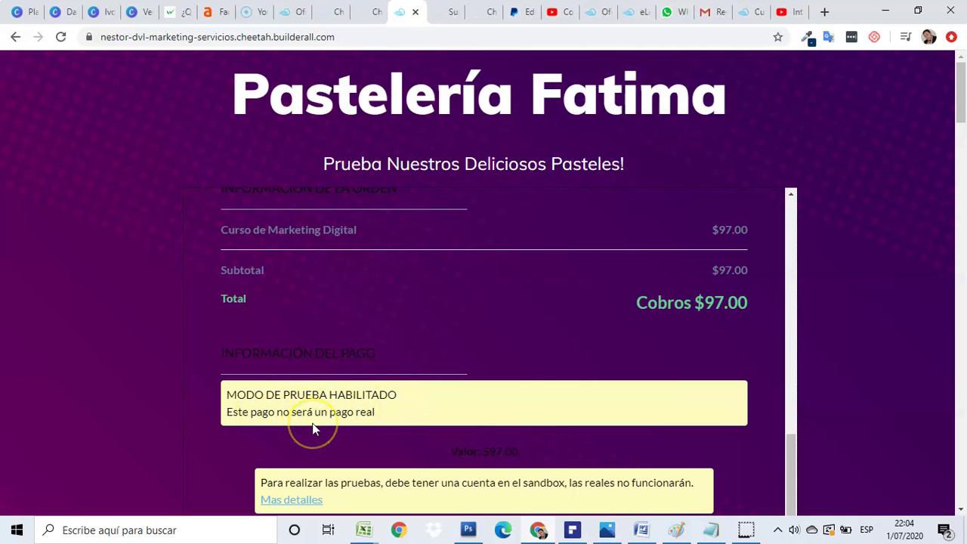
pyautogui.scroll(-5, 314, 429)
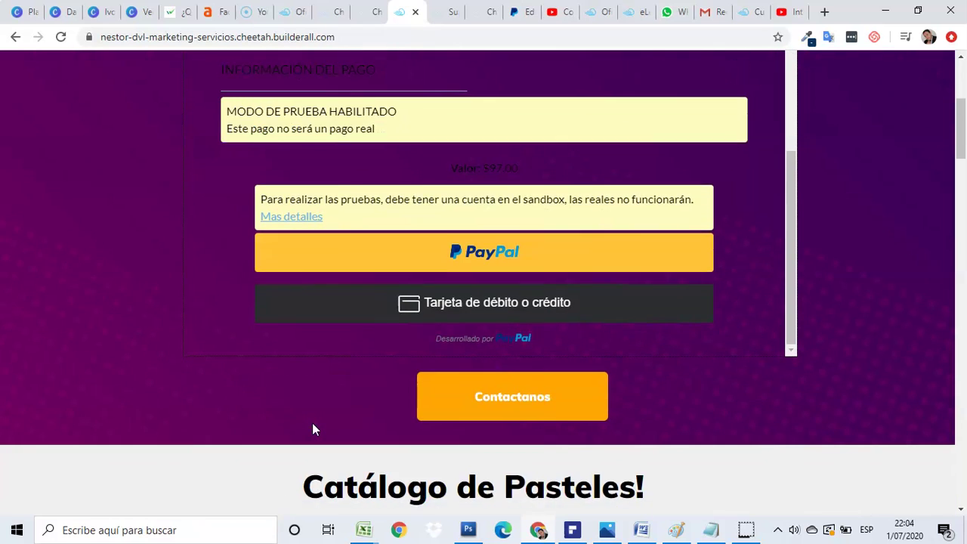
pyautogui.scroll(2, 313, 429)
pyautogui.scroll(1, 314, 429)
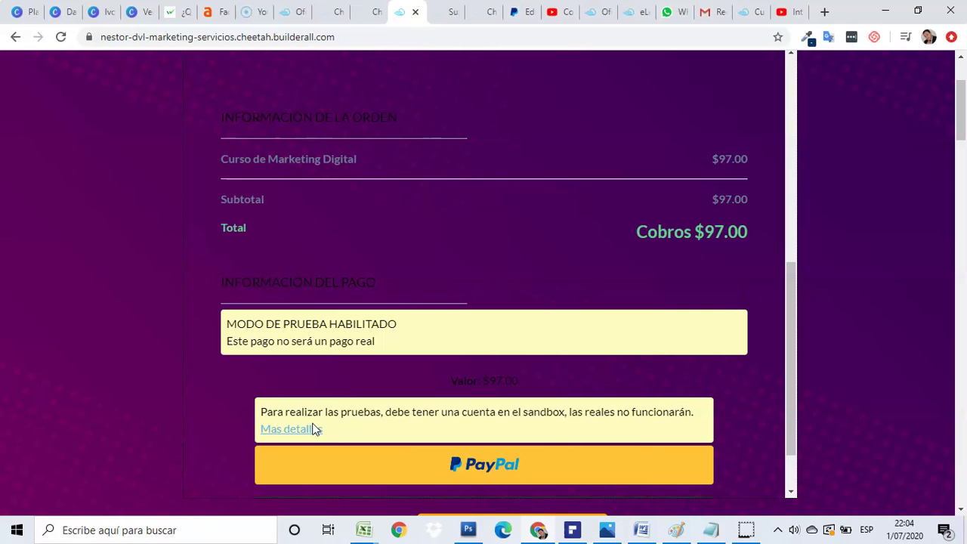
pyautogui.scroll(1, 314, 428)
pyautogui.scroll(-2, 313, 427)
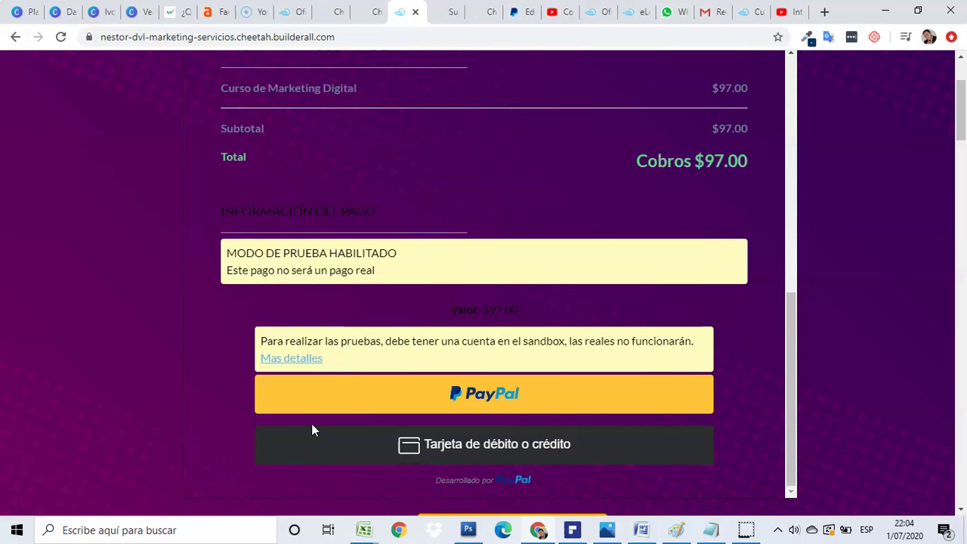
pyautogui.scroll(3, 313, 429)
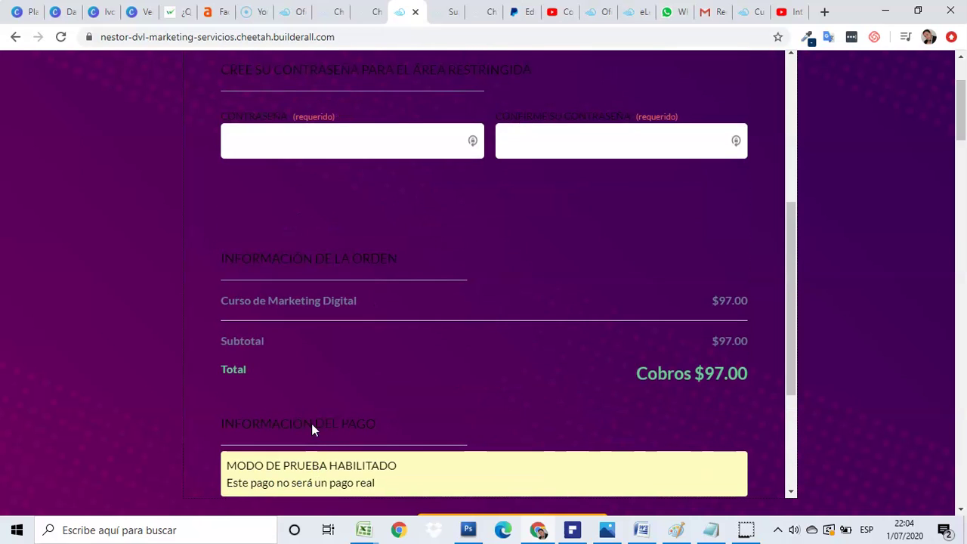
pyautogui.scroll(-1, 312, 428)
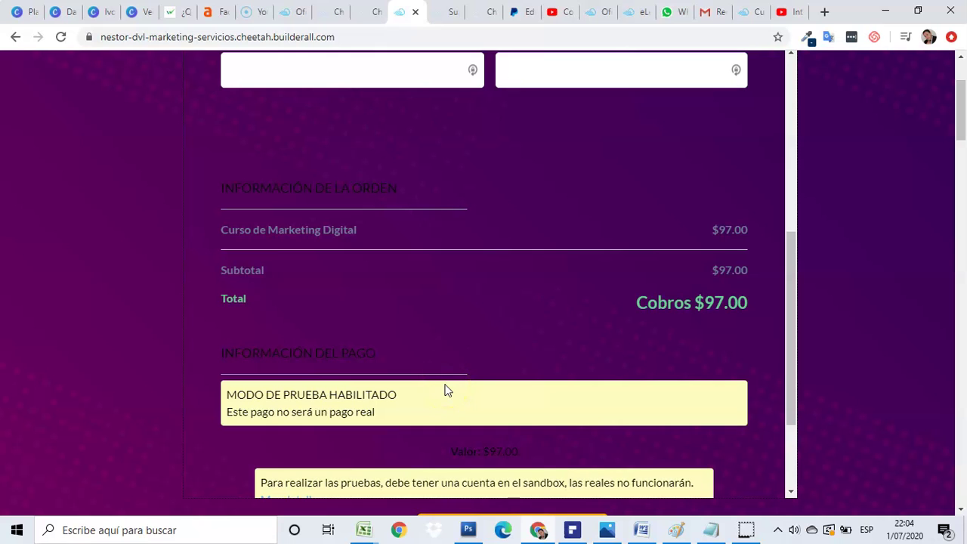
pyautogui.scroll(-2, 445, 390)
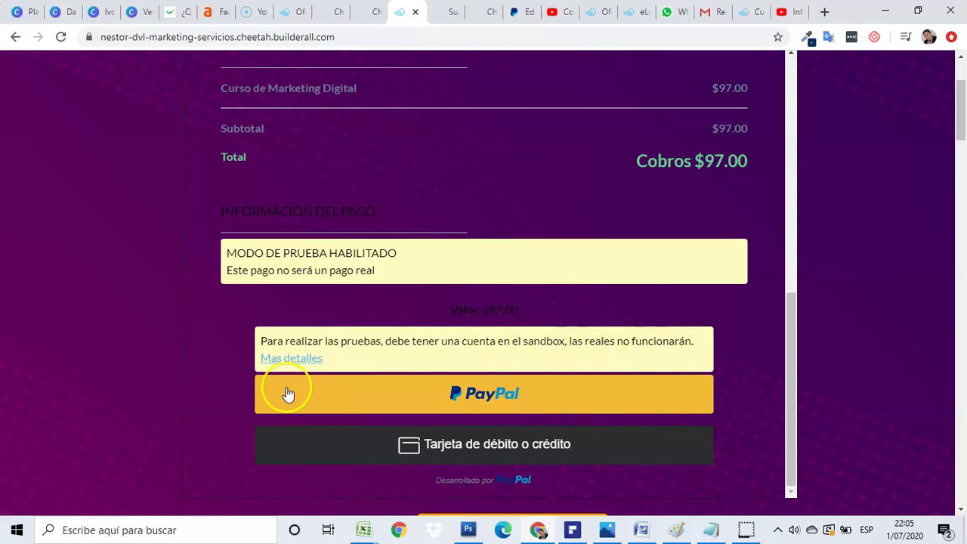
pyautogui.scroll(-4, 254, 390)
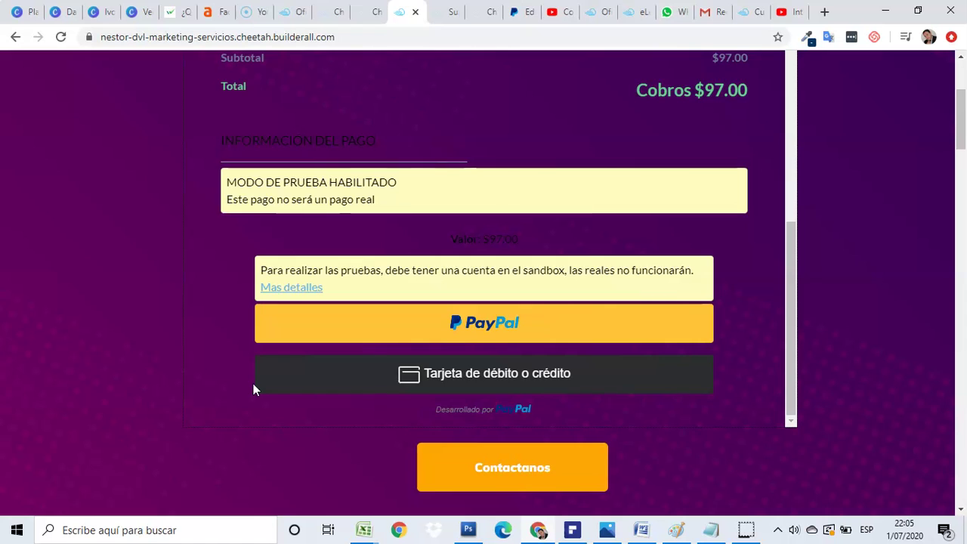
pyautogui.scroll(2, 254, 391)
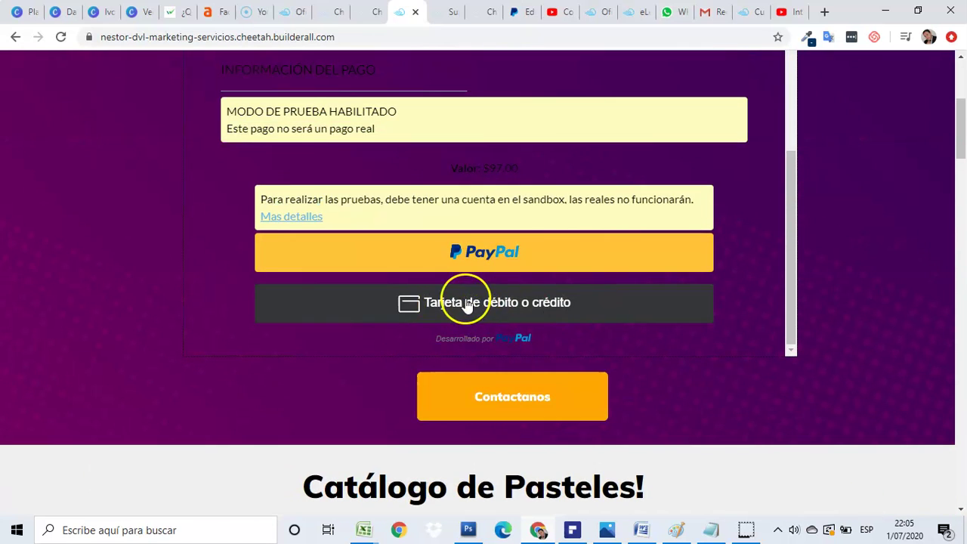
pyautogui.click(516, 304)
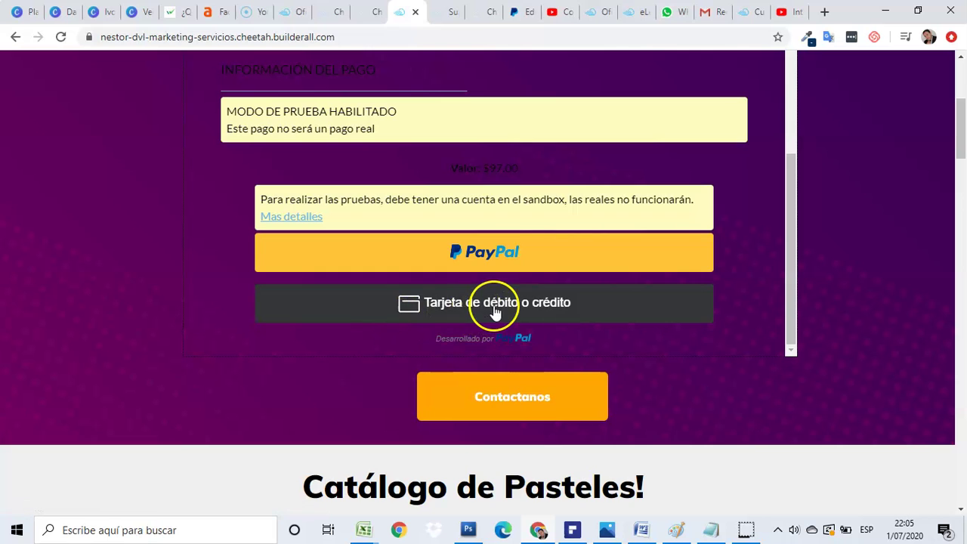
pyautogui.click(490, 299)
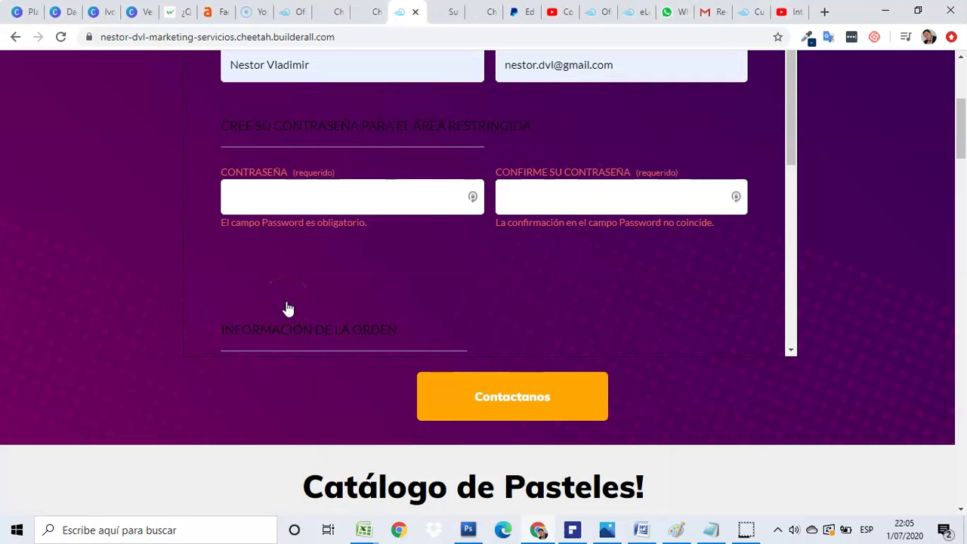
# - Try the PayPal payment option and review the sandbox test-mode notice for $97.00
pyautogui.scroll(-2, 287, 308)
pyautogui.scroll(-2, 287, 308)
pyautogui.click(270, 250)
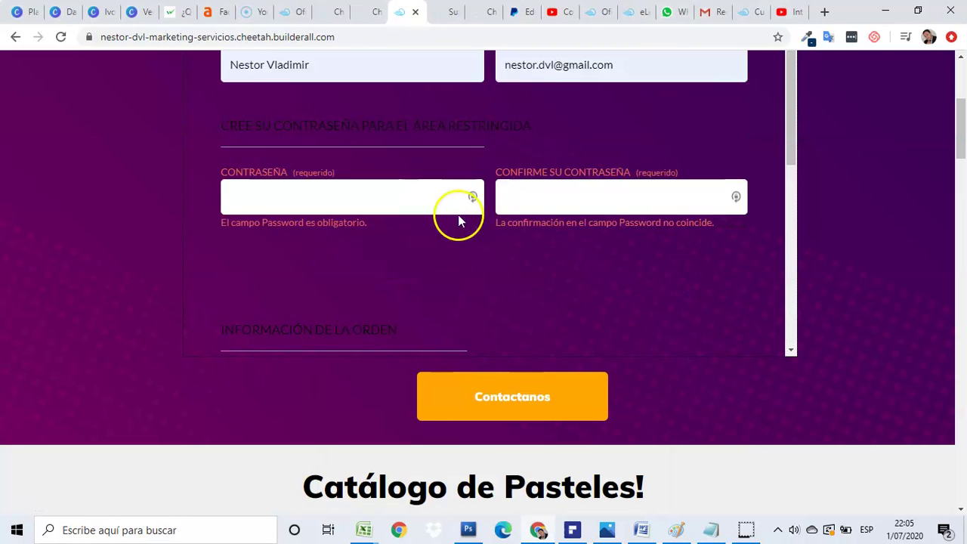
pyautogui.scroll(2, 532, 203)
pyautogui.scroll(4, 779, 182)
pyautogui.scroll(-4, 610, 267)
pyautogui.scroll(4, 572, 288)
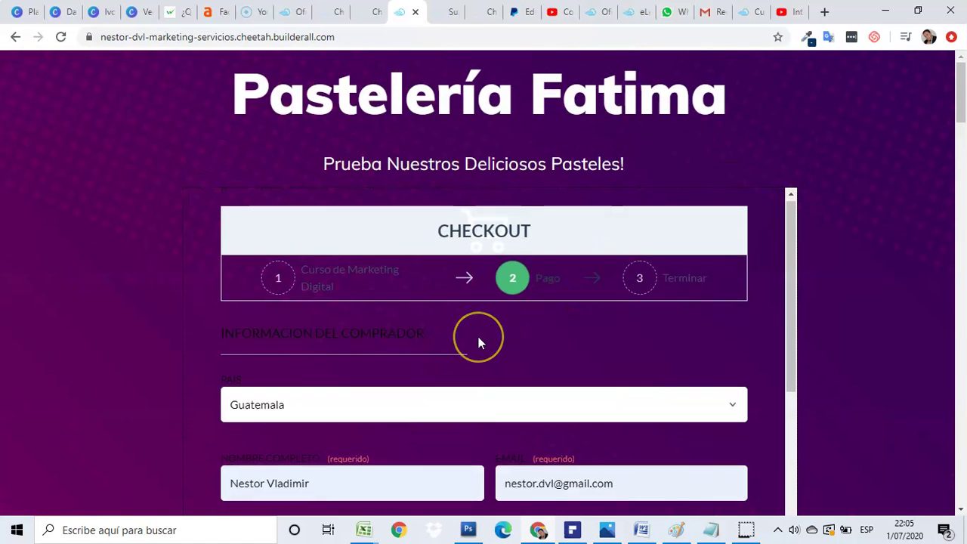
pyautogui.scroll(-10, 479, 339)
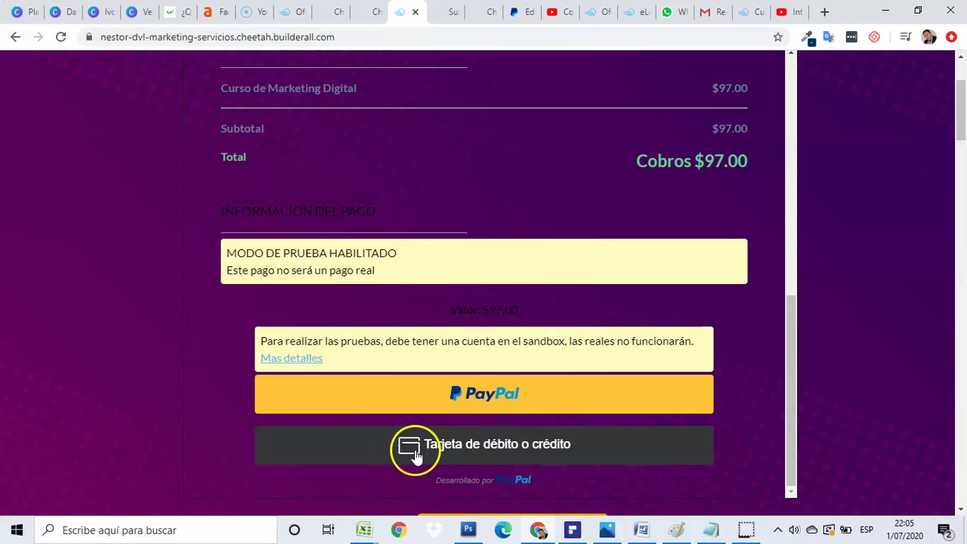
pyautogui.scroll(-3, 364, 437)
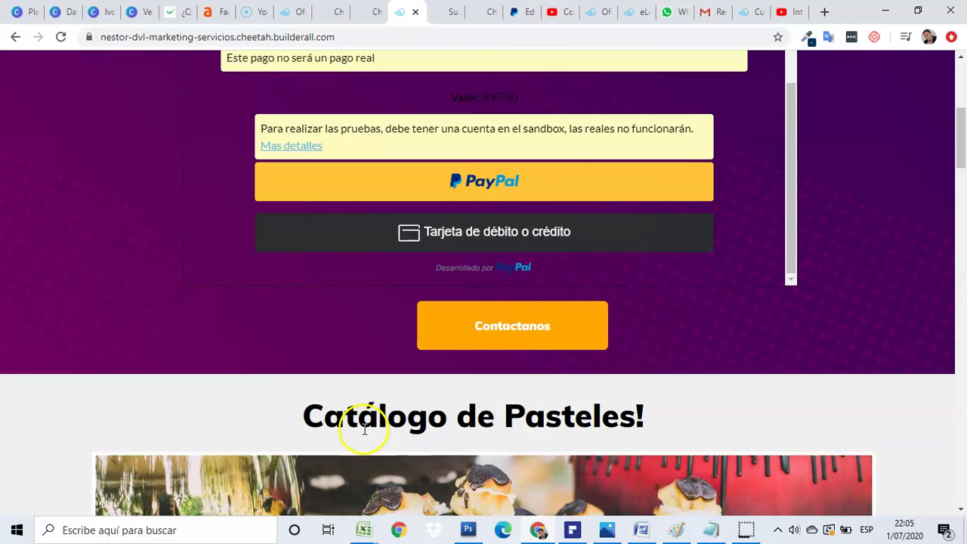
pyautogui.scroll(5, 363, 429)
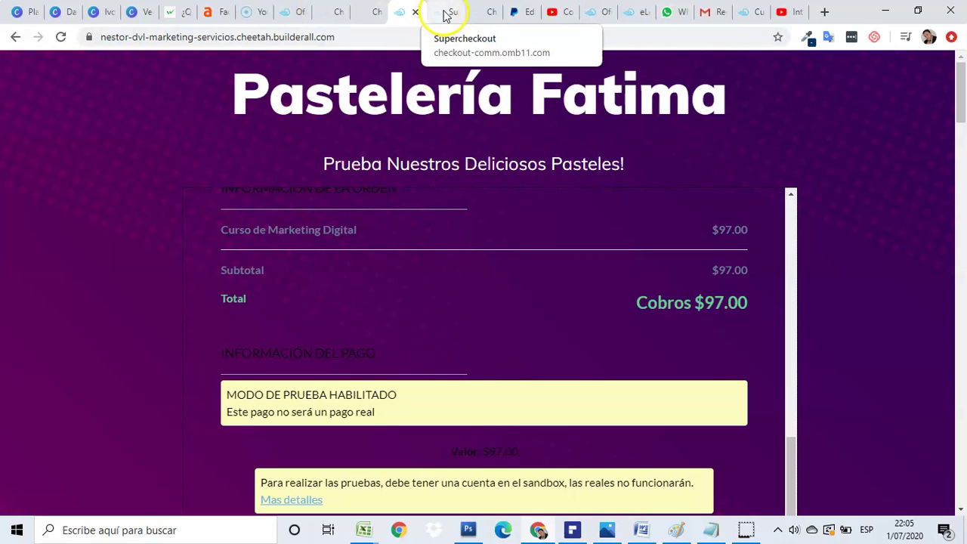
# - Select the full 'Página de ventas' URL in the product's Panel de enlaces
pyautogui.click(446, 13)
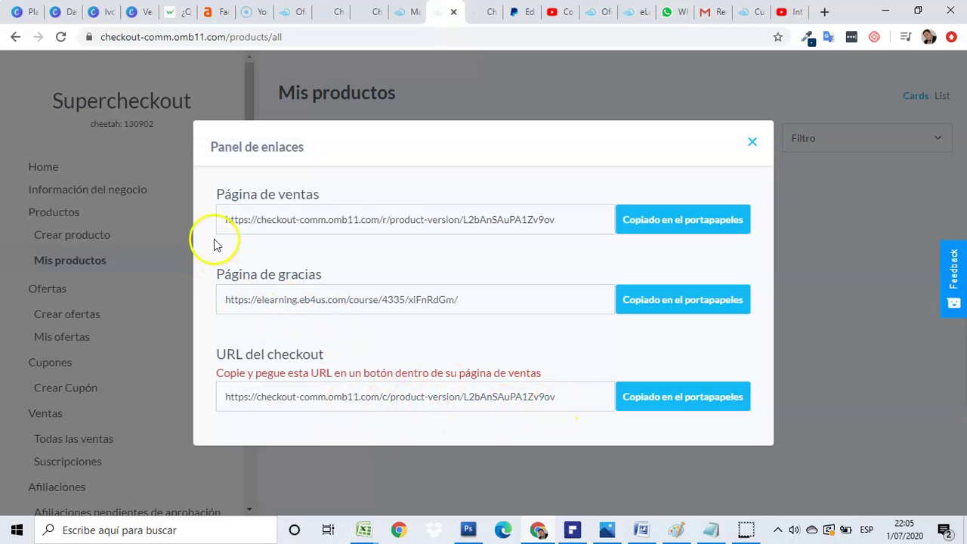
pyautogui.moveTo(224, 220); pyautogui.dragTo(571, 216)
pyautogui.hotkey('ctrl', 'c')
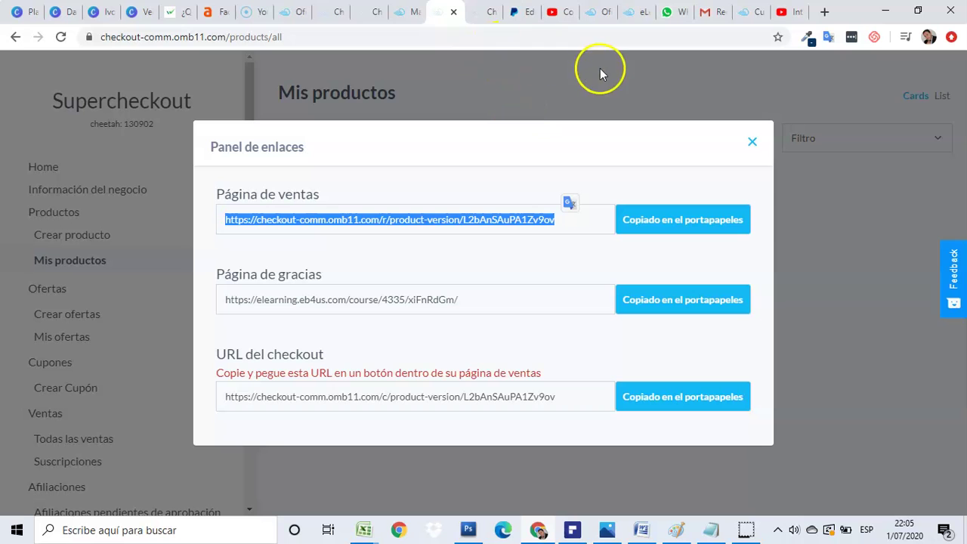
# - In the E-learning course editor, close the embed dialog and expand Registro y Protección
pyautogui.click(598, 17)
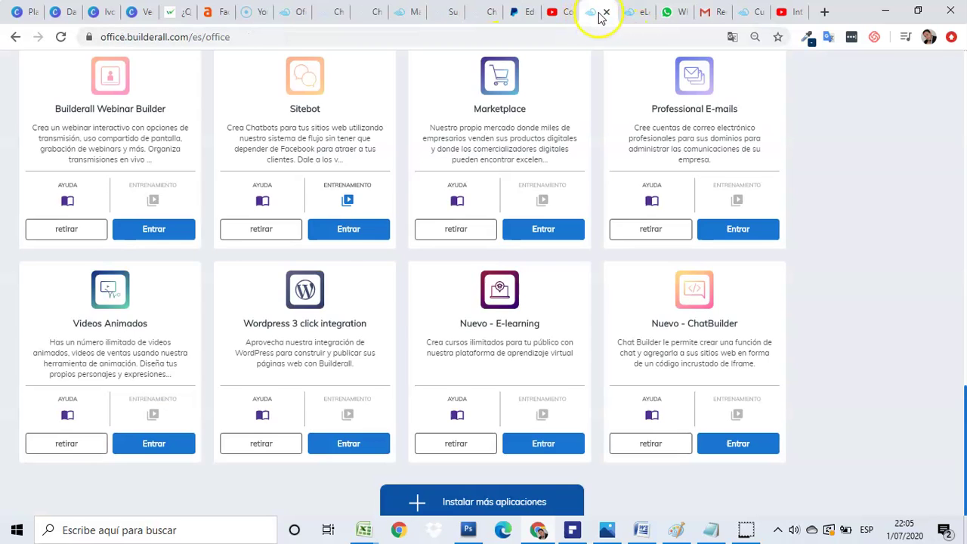
pyautogui.click(620, 17)
pyautogui.click(57, 285)
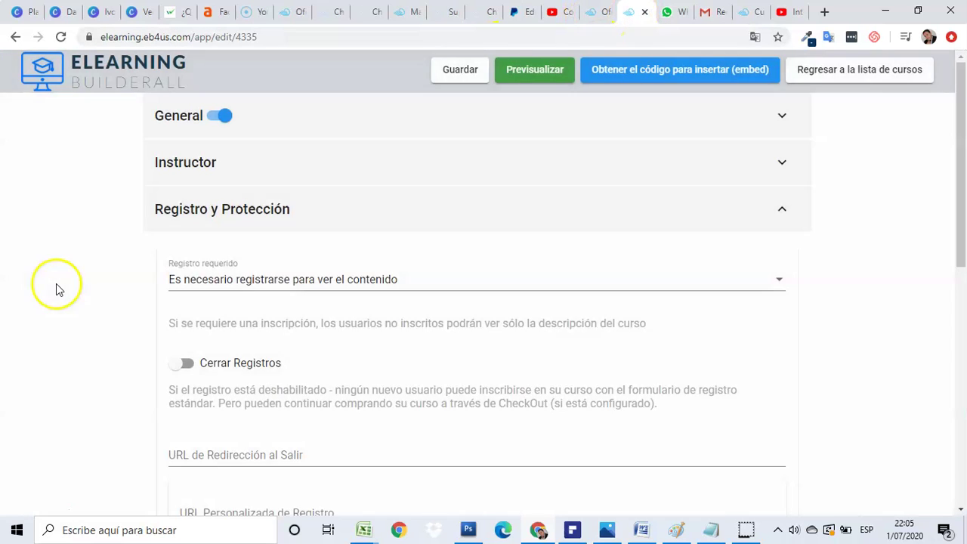
pyautogui.scroll(-1, 68, 294)
pyautogui.scroll(-3, 68, 294)
pyautogui.scroll(2, 68, 295)
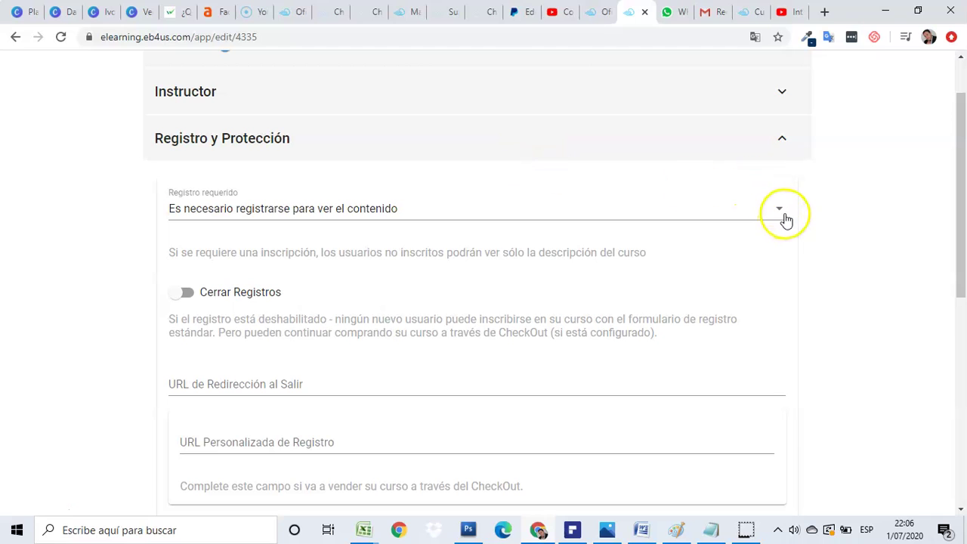
pyautogui.click(784, 94)
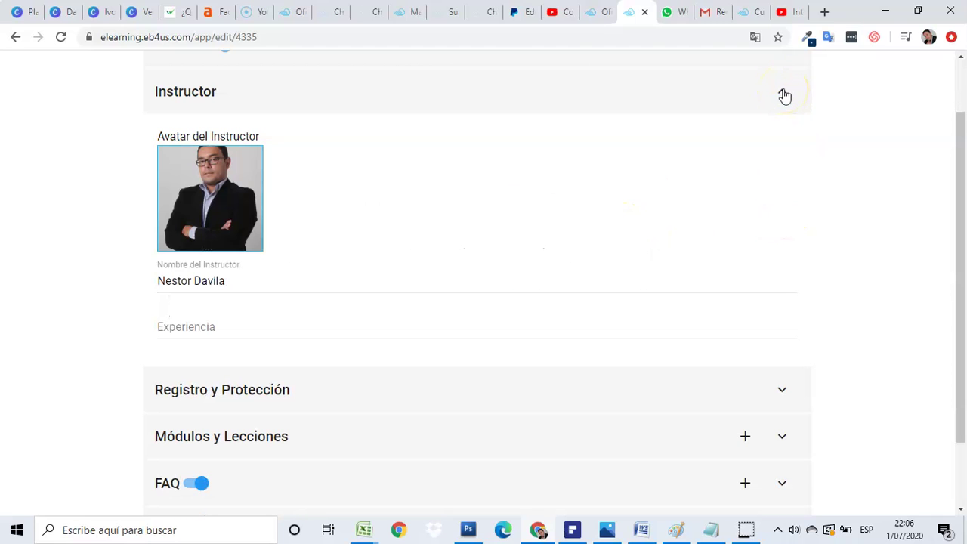
pyautogui.click(785, 391)
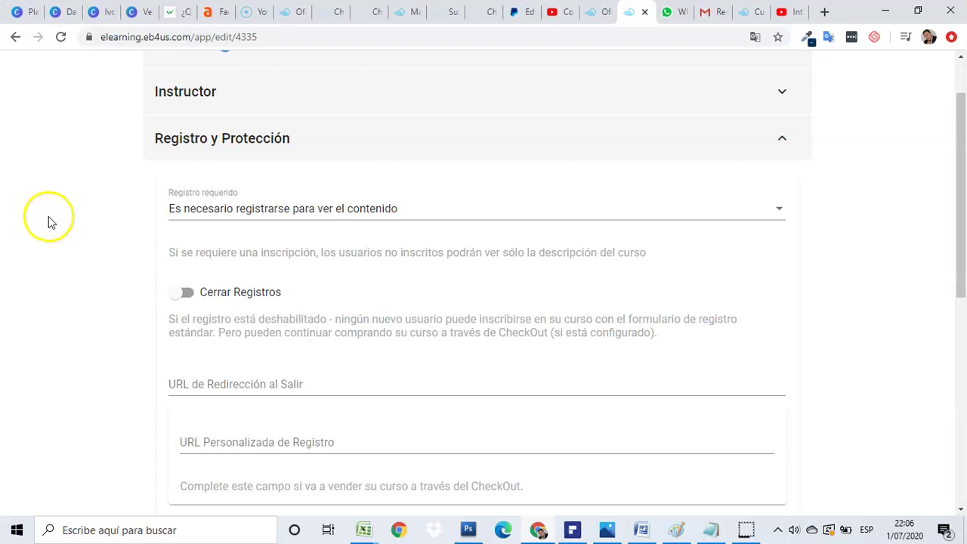
pyautogui.scroll(-1, 48, 218)
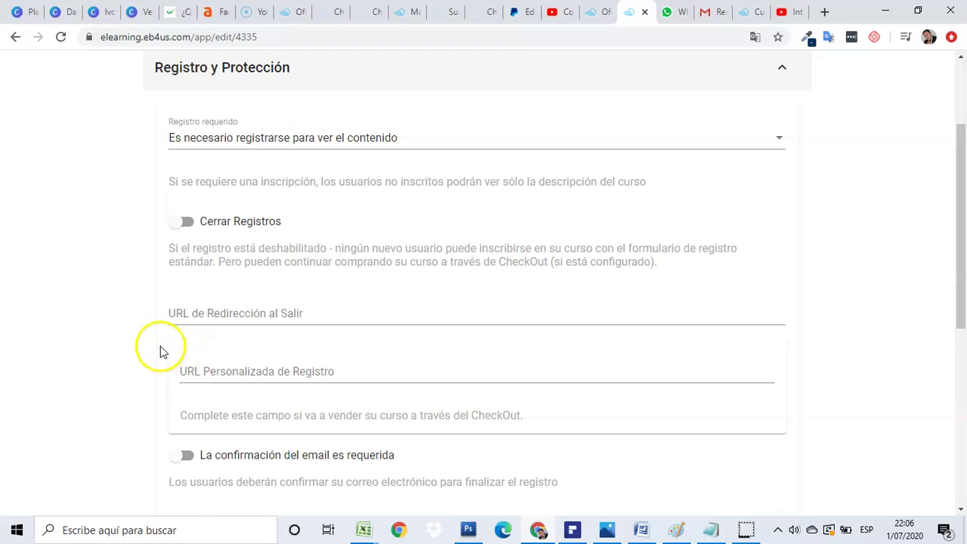
pyautogui.scroll(-1, 160, 350)
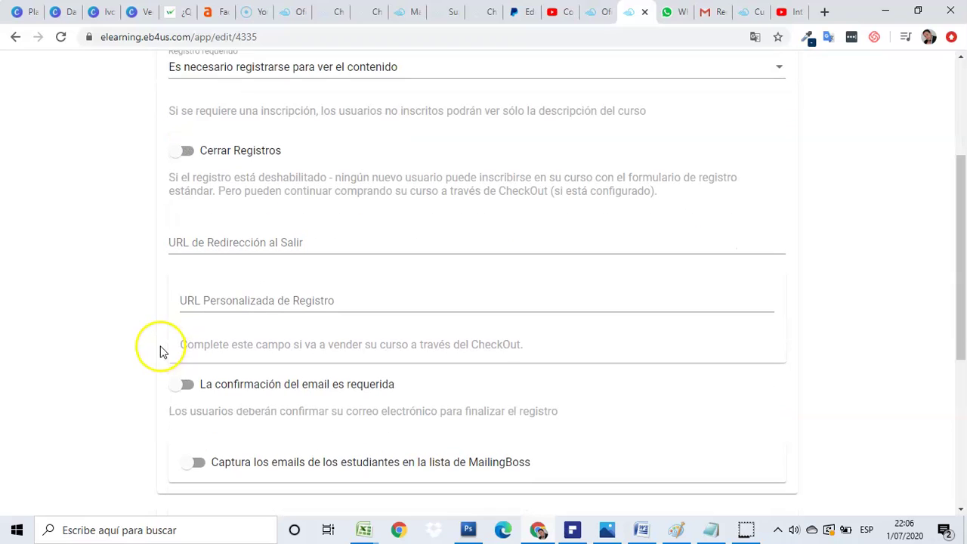
# - Paste the sales page link into 'URL Personalizada de Registro', then delete it again
pyautogui.click(194, 302)
pyautogui.hotkey('ctrl', 'v')
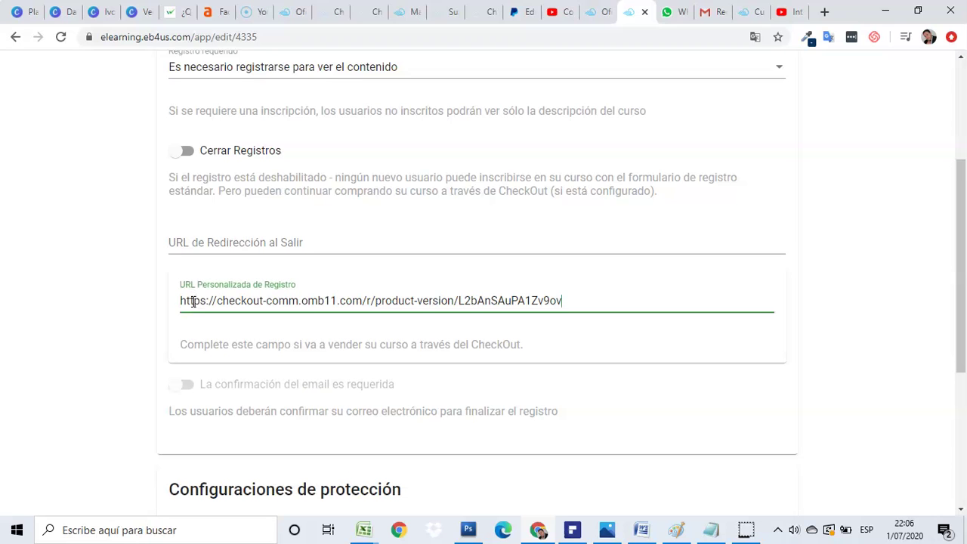
pyautogui.click(108, 350)
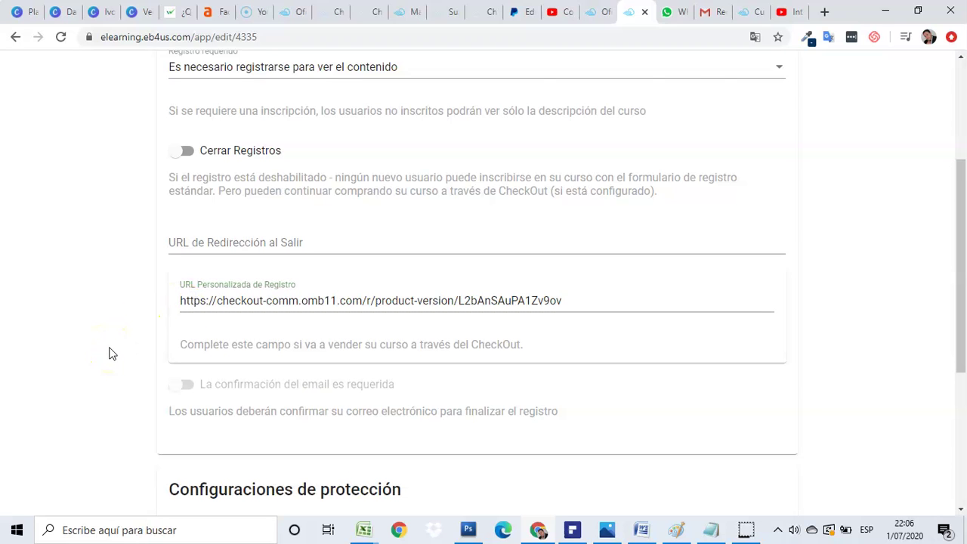
pyautogui.scroll(-1, 167, 329)
pyautogui.moveTo(566, 229); pyautogui.dragTo(116, 229)
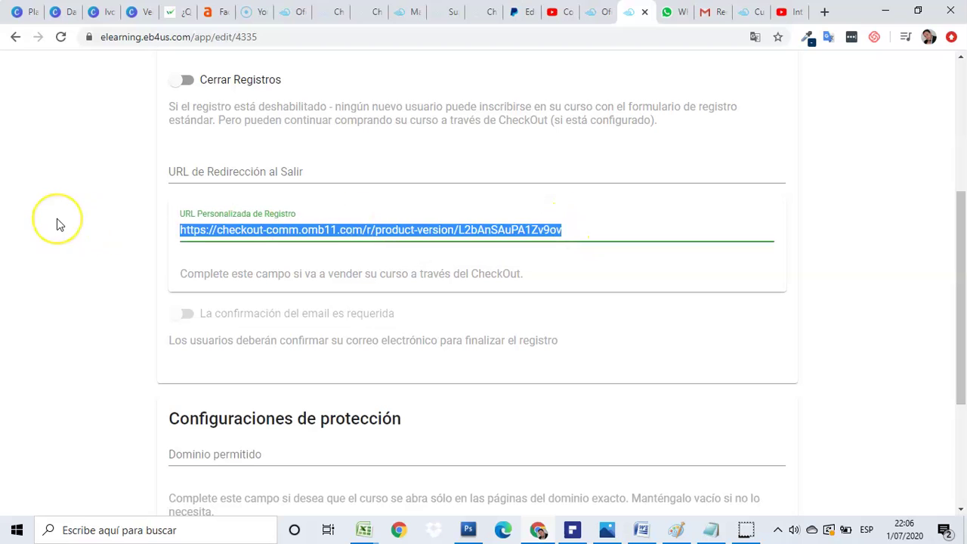
pyautogui.press('BackSpace')
pyautogui.click(39, 242)
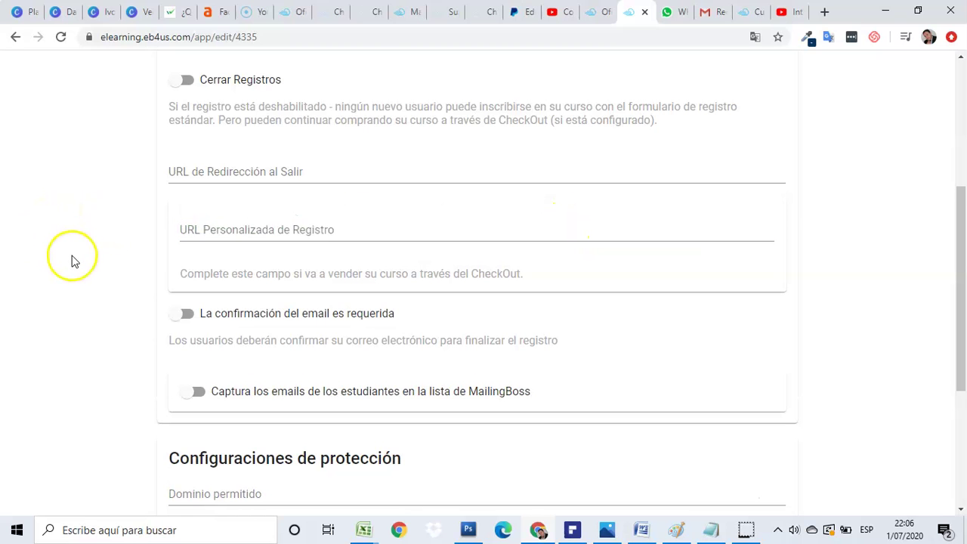
pyautogui.scroll(-3, 74, 261)
pyautogui.scroll(7, 73, 261)
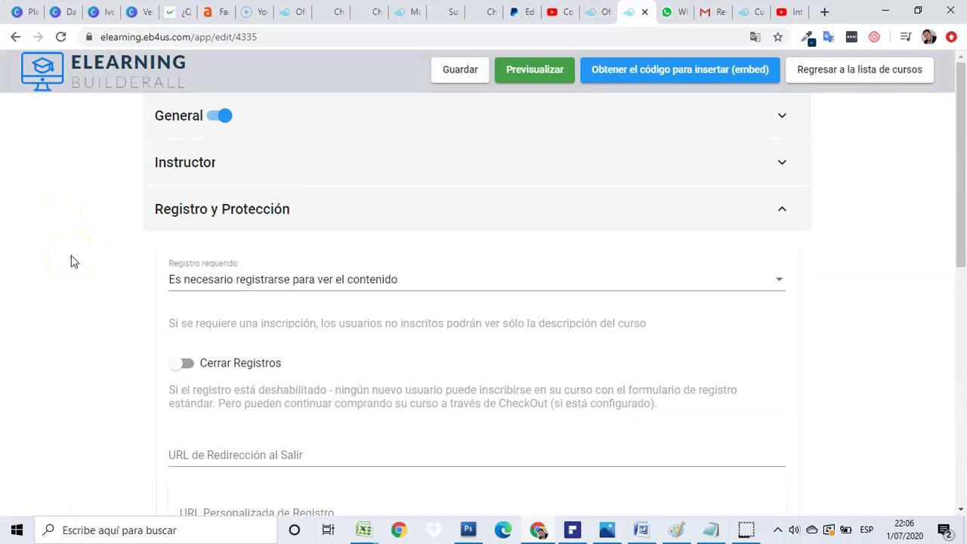
# - Save the course's Registro y Protección settings with Guardar
pyautogui.click(456, 72)
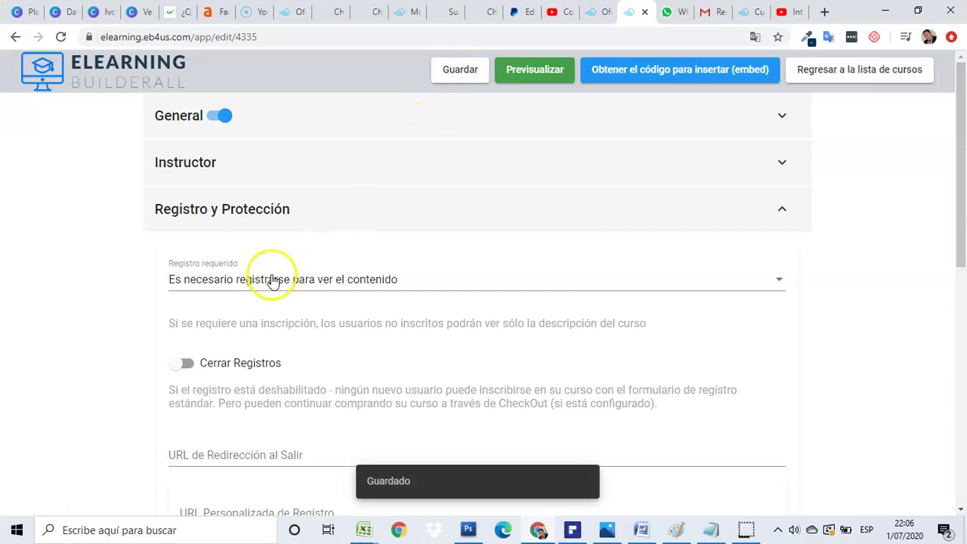
pyautogui.scroll(-5, 270, 280)
pyautogui.scroll(2, 270, 277)
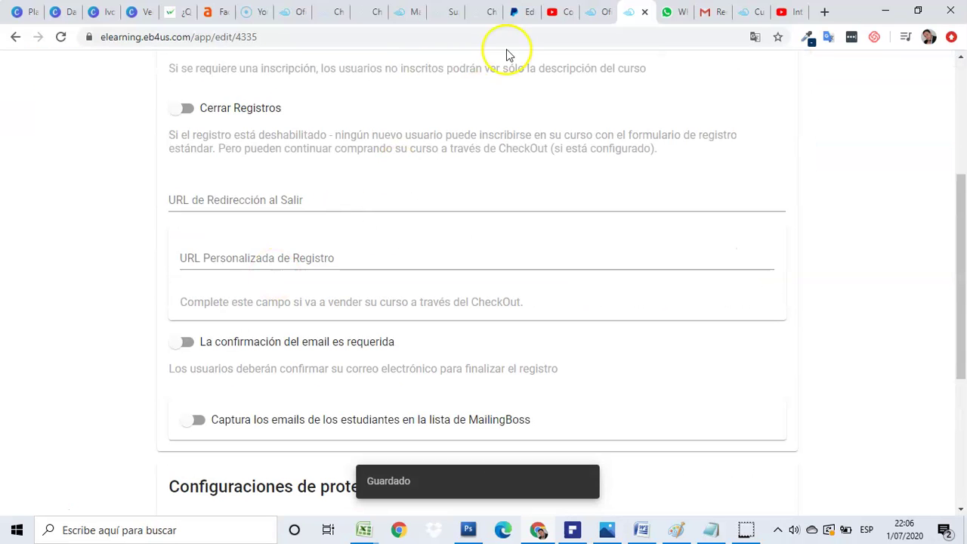
pyautogui.click(334, 13)
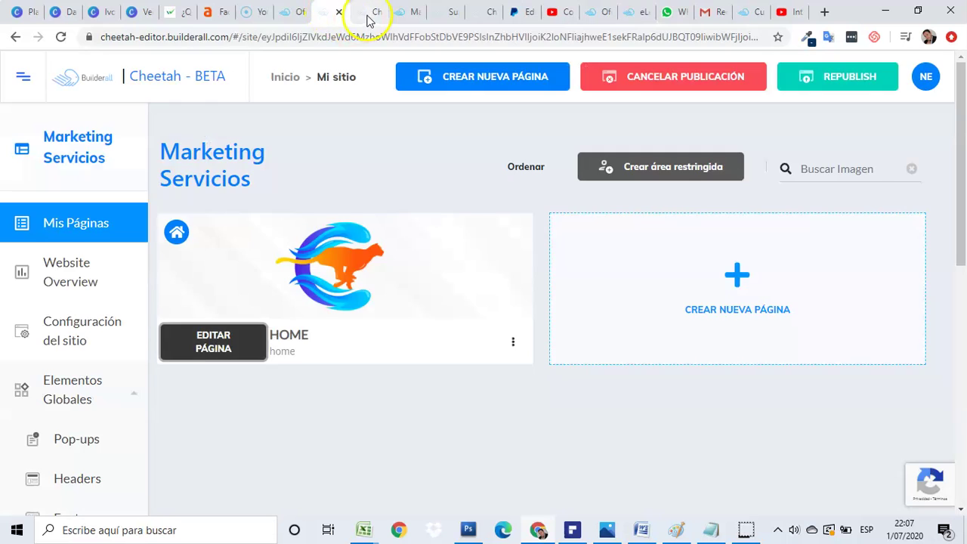
# - Close the 'Ya está listo!' dialog and scroll to the Curso de Marketing Digital CHECKOUT block
pyautogui.click(367, 15)
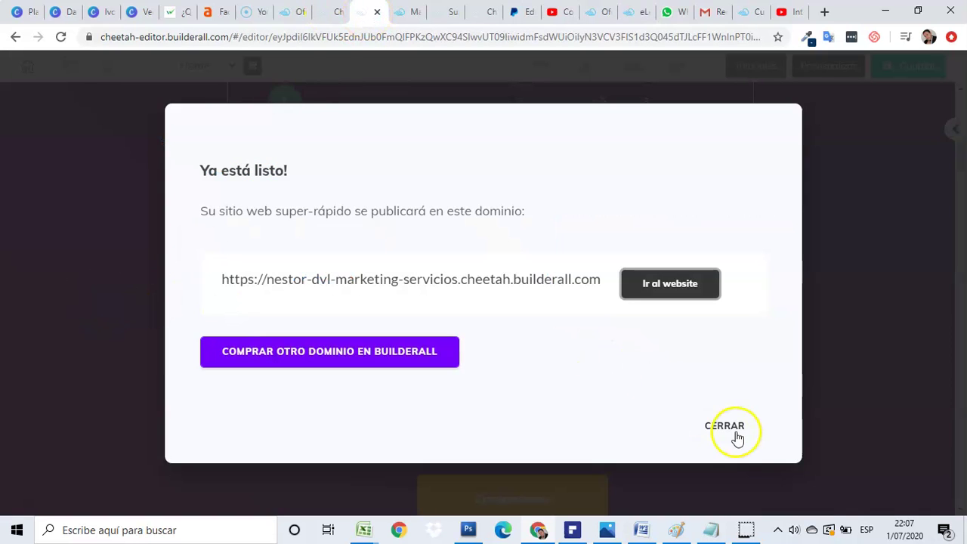
pyautogui.click(725, 426)
pyautogui.scroll(2, 545, 365)
pyautogui.scroll(-1, 545, 365)
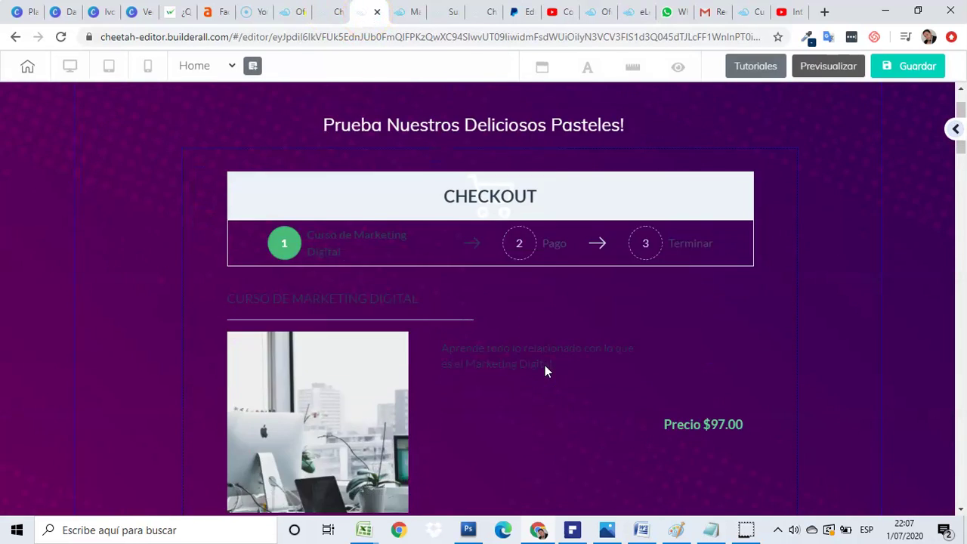
pyautogui.scroll(-2, 545, 368)
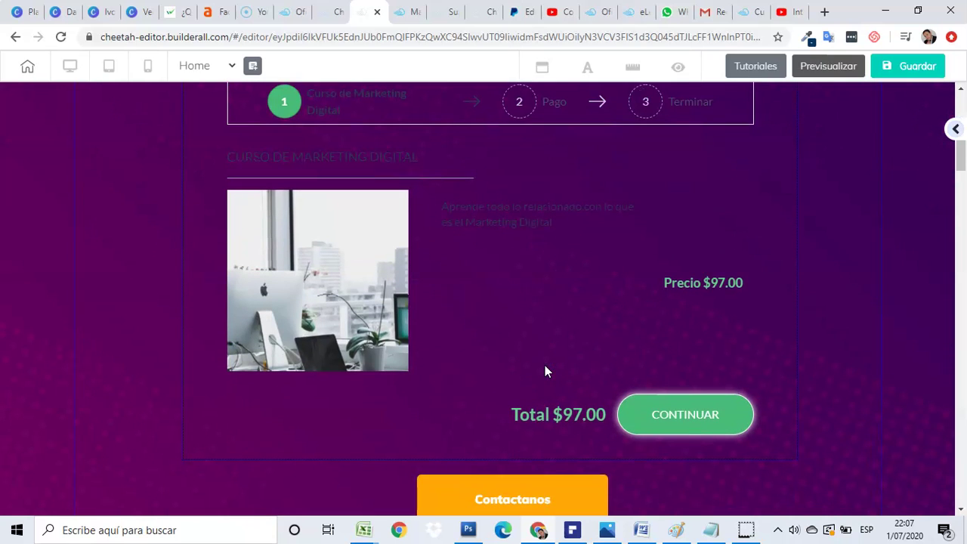
pyautogui.scroll(1, 545, 366)
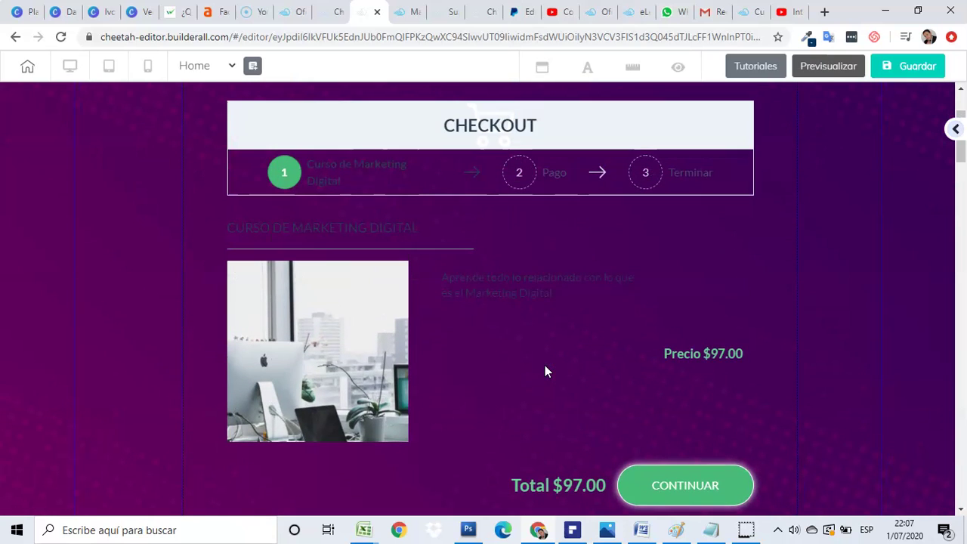